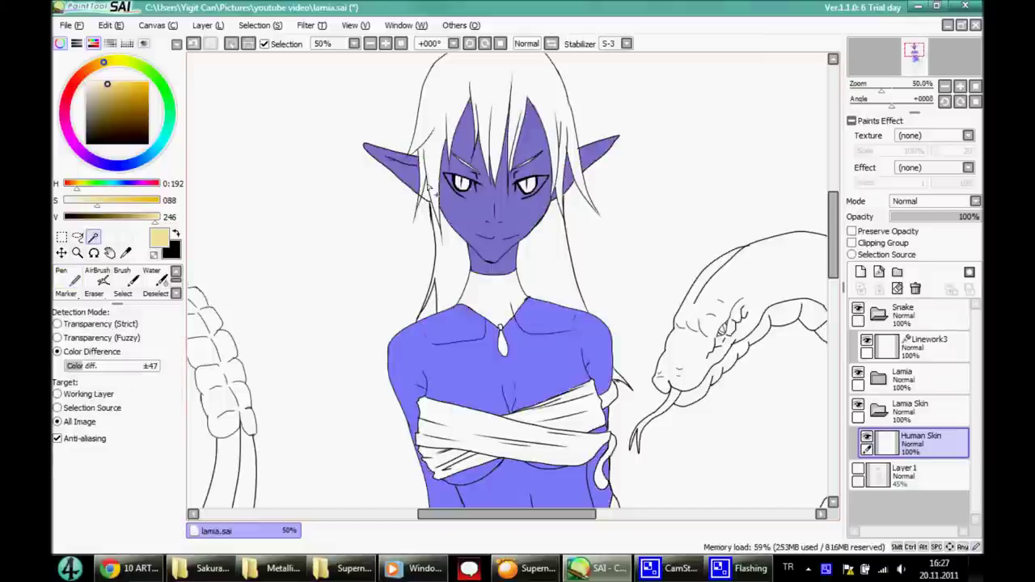
Fill the selected face, ears, shoulders, arms and torso with the pale yellow skin colour on the Human Skin layer.
{"action": "scroll", "coordinate": [509, 283], "scroll_direction": "down", "scroll_amount": 3}
{"action": "left_click", "coordinate": [151, 294]}
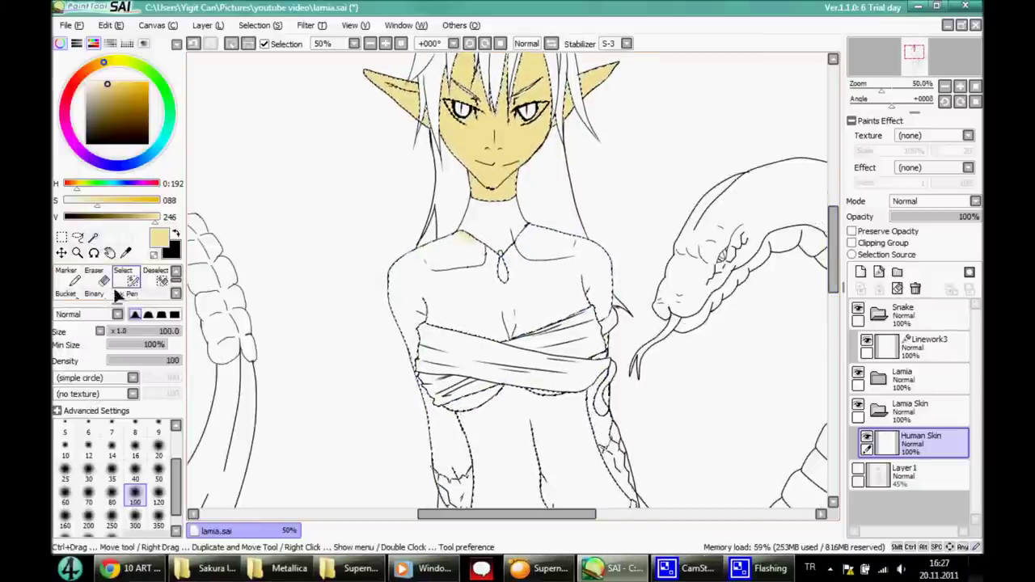
{"action": "left_click", "coordinate": [456, 259]}
{"action": "key", "text": "n"}
{"action": "scroll", "coordinate": [485, 283], "scroll_direction": "down", "scroll_amount": 3}
{"action": "key", "text": "b"}
{"action": "left_click", "coordinate": [518, 405]}
{"action": "mouse_move", "coordinate": [834, 259]}
{"action": "left_mouse_down"}
{"action": "mouse_move", "coordinate": [834, 327]}
{"action": "mouse_move", "coordinate": [833, 264]}
{"action": "left_mouse_up"}
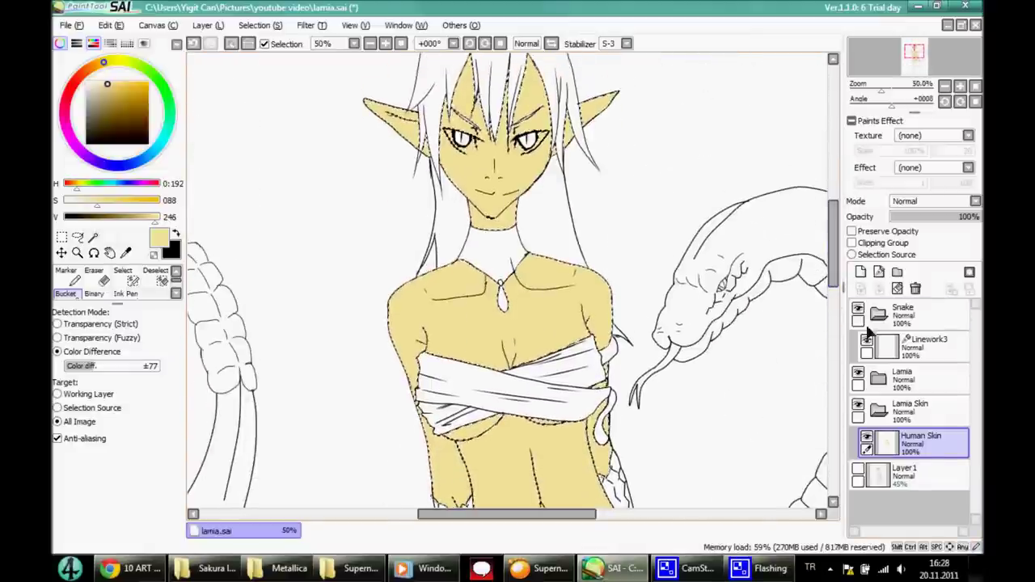
Add a new layer above Human Skin, clip it to that layer and clear the selection.
{"action": "left_click", "coordinate": [861, 272]}
{"action": "left_click", "coordinate": [852, 242]}
{"action": "left_click", "coordinate": [230, 44]}
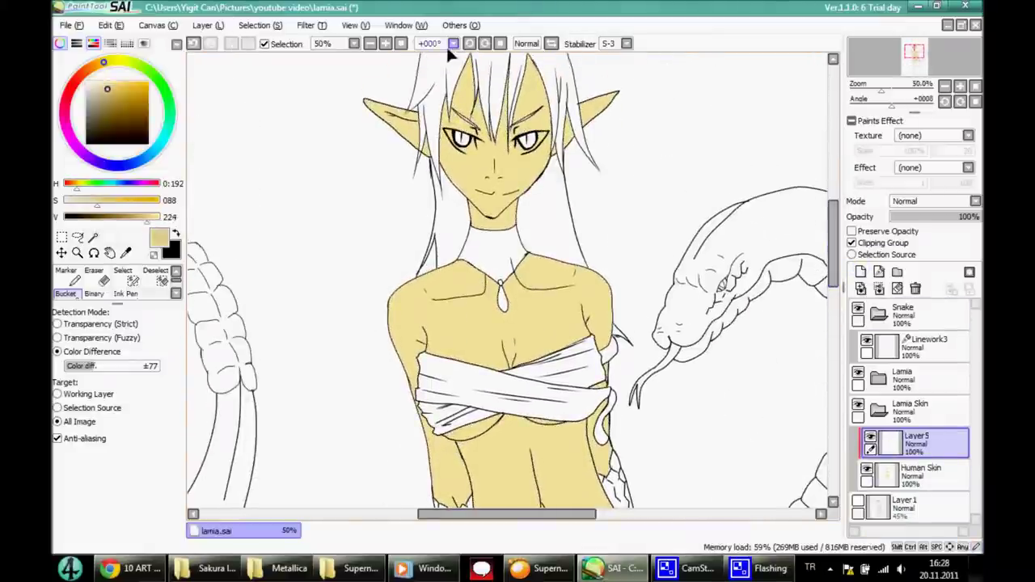
Shade the forehead and ears in a tan with hue 144, using the Ink Pen at size 20.
{"action": "key", "text": "n"}
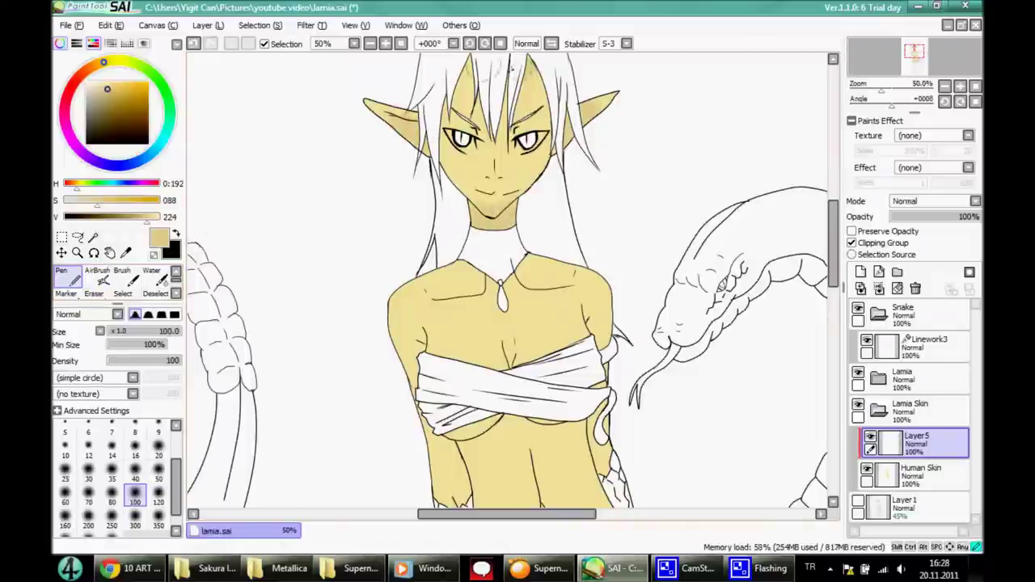
{"action": "left_click", "coordinate": [71, 184]}
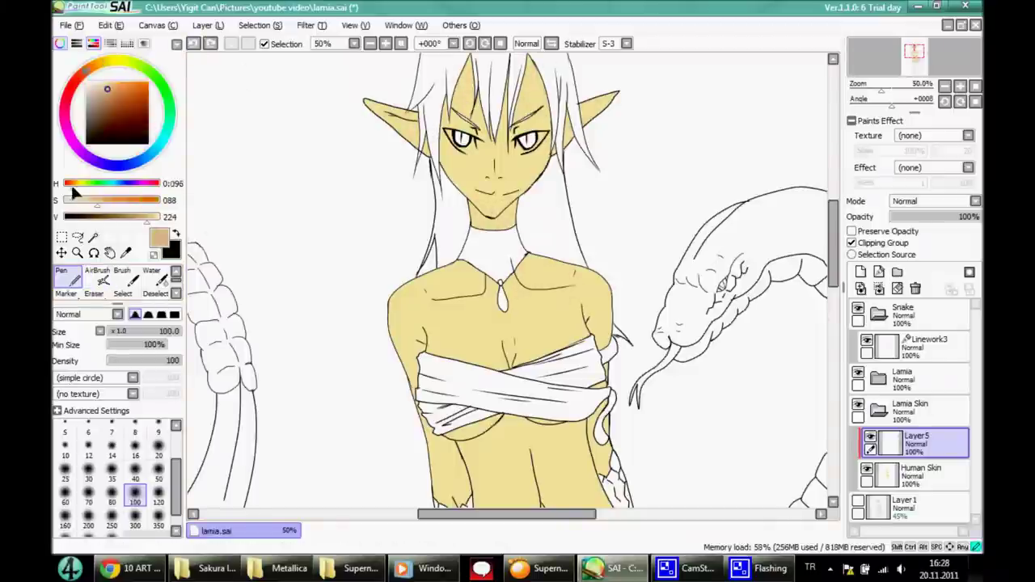
{"action": "scroll", "coordinate": [108, 288], "scroll_direction": "down", "scroll_amount": 1}
{"action": "left_click", "coordinate": [126, 294]}
{"action": "left_click", "coordinate": [159, 508]}
{"action": "left_click_drag", "start_coordinate": [469, 56], "coordinate": [468, 105]}
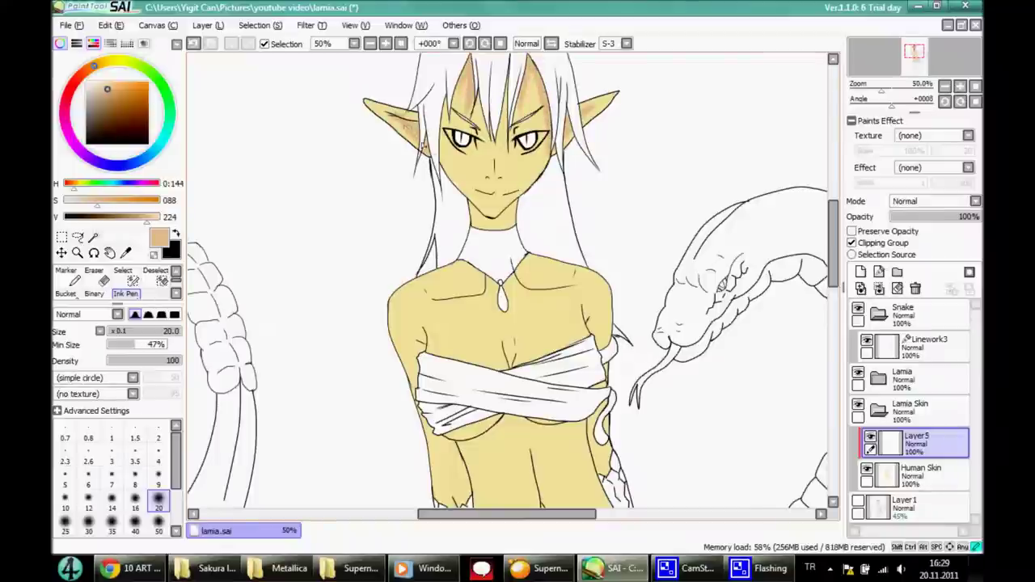
Shade the collarbones, shoulders and armpits in the same tan, raising the Ink Pen size to 50.
{"action": "mouse_move", "coordinate": [521, 275]}
{"action": "left_mouse_down"}
{"action": "mouse_move", "coordinate": [523, 229]}
{"action": "mouse_move", "coordinate": [416, 284]}
{"action": "mouse_move", "coordinate": [474, 263]}
{"action": "mouse_move", "coordinate": [511, 281]}
{"action": "mouse_move", "coordinate": [599, 277]}
{"action": "left_mouse_up"}
{"action": "key", "text": "bracketright"}
{"action": "key", "text": "bracketright"}
{"action": "key", "text": "bracketright"}
{"action": "key", "text": "bracketright"}
{"action": "key", "text": "bracketright"}
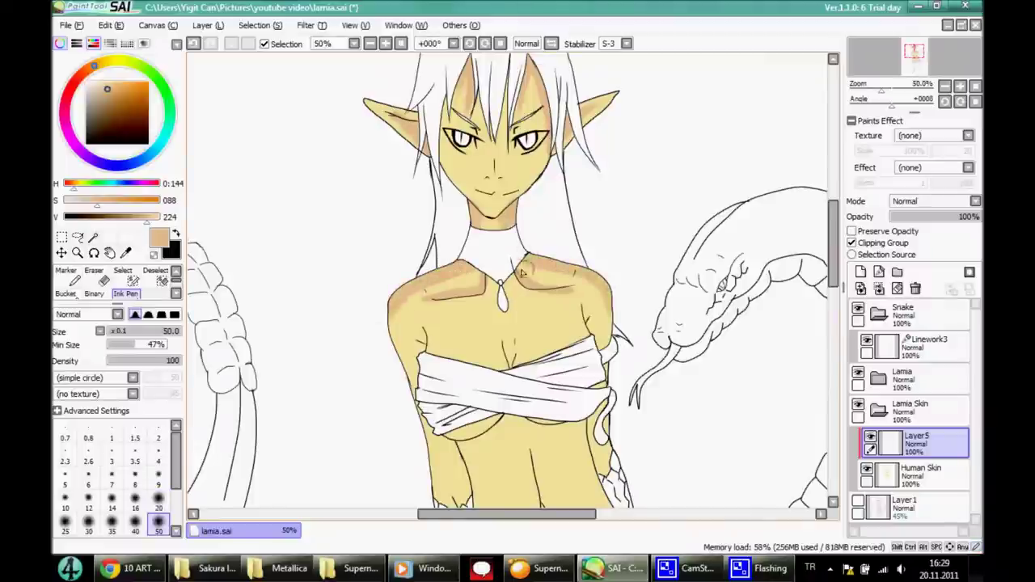
{"action": "left_click_drag", "start_coordinate": [408, 322], "coordinate": [427, 353]}
Paint tan shading under the chest wraps, along the waist, inner arms and abdomen midline, and on the cleavage.
{"action": "left_click_drag", "start_coordinate": [836, 278], "coordinate": [836, 306]}
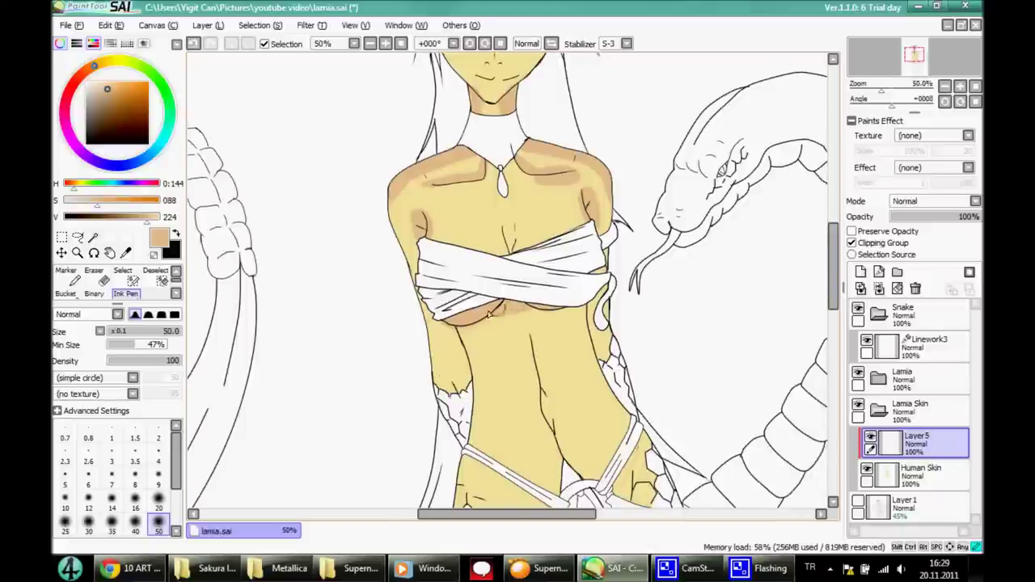
{"action": "mouse_move", "coordinate": [599, 314]}
{"action": "left_mouse_down"}
{"action": "mouse_move", "coordinate": [599, 375]}
{"action": "mouse_move", "coordinate": [651, 453]}
{"action": "left_mouse_up"}
{"action": "left_click_drag", "start_coordinate": [465, 327], "coordinate": [462, 502]}
{"action": "left_click_drag", "start_coordinate": [526, 317], "coordinate": [562, 461]}
{"action": "left_click_drag", "start_coordinate": [534, 328], "coordinate": [538, 353]}
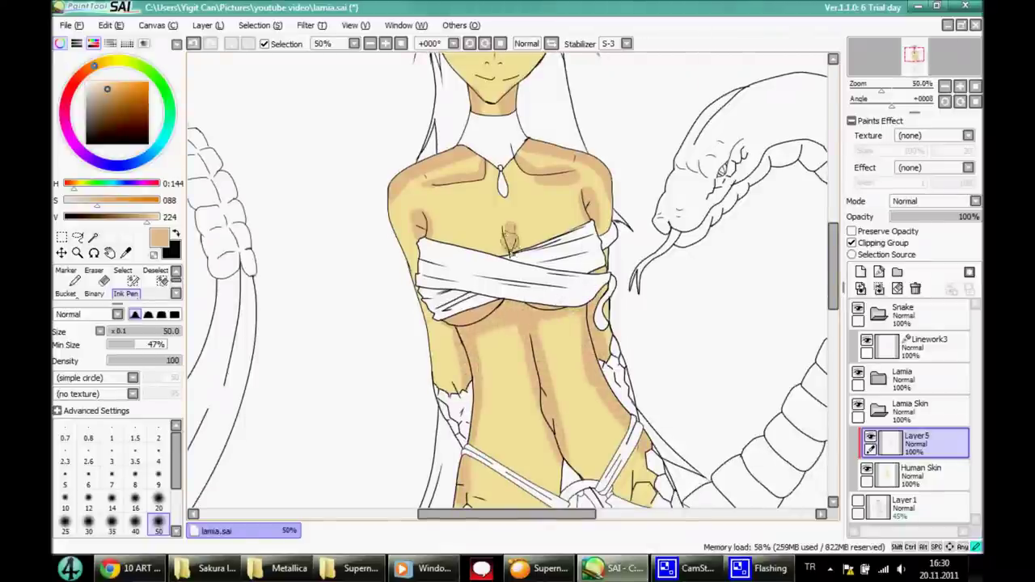
{"action": "left_click_drag", "start_coordinate": [469, 165], "coordinate": [441, 347]}
Blend the tan shading on the torso, shoulders and neck with the Blur tool at size 160.
{"action": "key", "text": "b"}
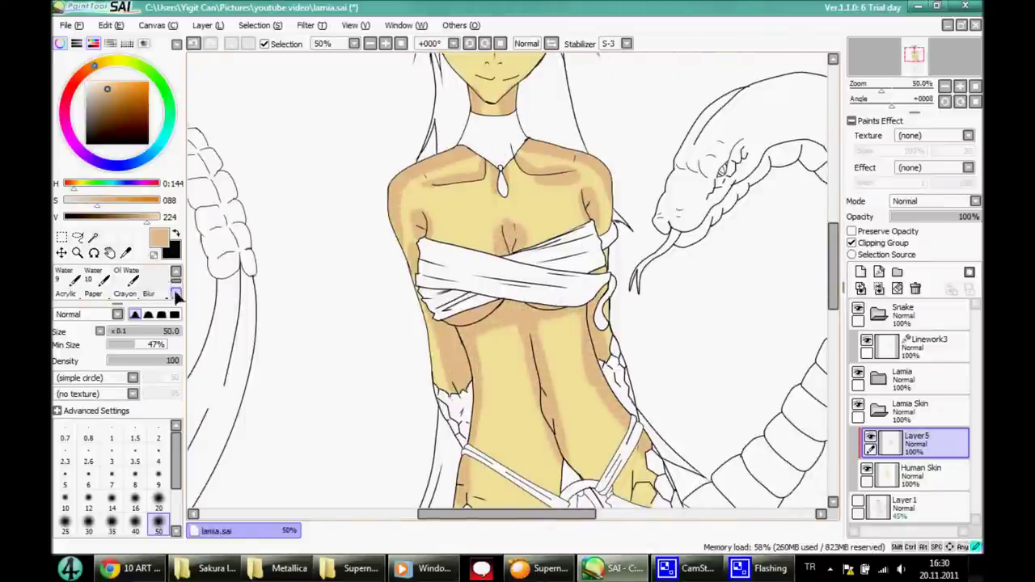
{"action": "scroll", "coordinate": [114, 518], "scroll_direction": "down", "scroll_amount": 1}
{"action": "left_click", "coordinate": [158, 526]}
{"action": "mouse_move", "coordinate": [567, 437]}
{"action": "left_mouse_down"}
{"action": "mouse_move", "coordinate": [558, 348]}
{"action": "mouse_move", "coordinate": [550, 388]}
{"action": "mouse_move", "coordinate": [566, 453]}
{"action": "left_mouse_up"}
{"action": "scroll", "coordinate": [113, 510], "scroll_direction": "down", "scroll_amount": 1}
{"action": "left_click", "coordinate": [65, 502]}
{"action": "mouse_move", "coordinate": [509, 340]}
{"action": "left_mouse_down"}
{"action": "mouse_move", "coordinate": [486, 477]}
{"action": "mouse_move", "coordinate": [581, 379]}
{"action": "mouse_move", "coordinate": [607, 421]}
{"action": "left_mouse_up"}
{"action": "mouse_move", "coordinate": [509, 235]}
{"action": "left_mouse_down"}
{"action": "mouse_move", "coordinate": [502, 145]}
{"action": "mouse_move", "coordinate": [481, 223]}
{"action": "mouse_move", "coordinate": [527, 239]}
{"action": "left_mouse_up"}
{"action": "mouse_move", "coordinate": [404, 166]}
{"action": "left_mouse_down"}
{"action": "mouse_move", "coordinate": [419, 257]}
{"action": "mouse_move", "coordinate": [539, 164]}
{"action": "mouse_move", "coordinate": [614, 186]}
{"action": "left_mouse_up"}
{"action": "scroll", "coordinate": [483, 278], "scroll_direction": "up", "scroll_amount": 3}
{"action": "left_click_drag", "start_coordinate": [483, 278], "coordinate": [537, 240]}
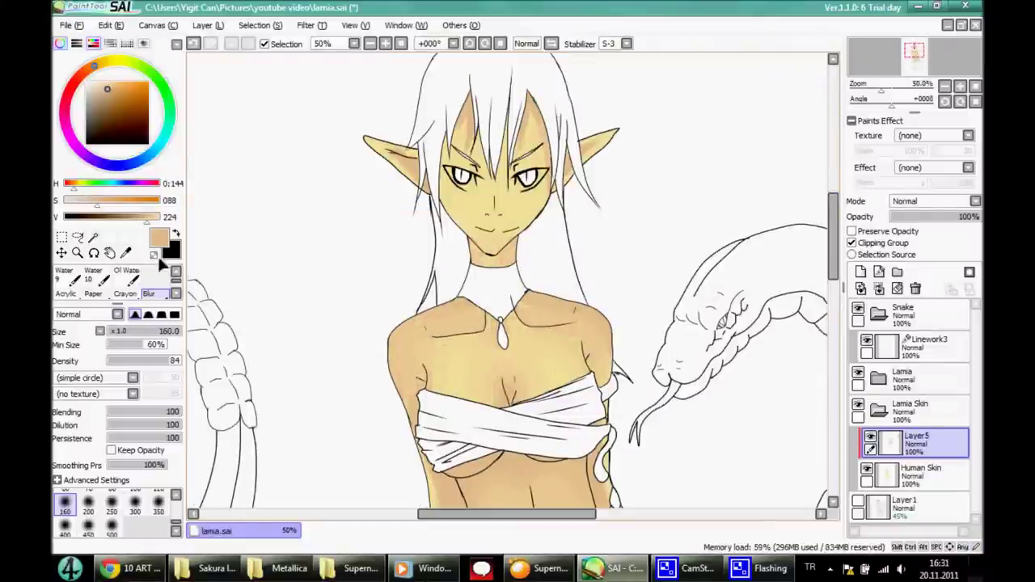
Shade the hips around the belt straps and scales with the Ink Pen at size 50.
{"action": "scroll", "coordinate": [122, 283], "scroll_direction": "up", "scroll_amount": 2}
{"action": "left_click", "coordinate": [126, 294]}
{"action": "scroll", "coordinate": [809, 291], "scroll_direction": "down", "scroll_amount": 3}
{"action": "scroll", "coordinate": [728, 303], "scroll_direction": "down", "scroll_amount": 2}
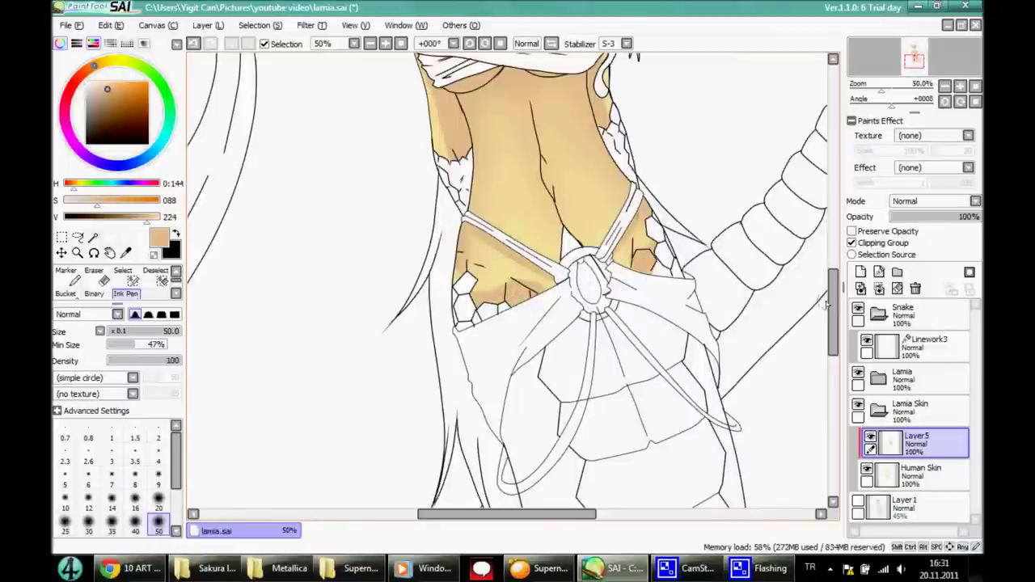
{"action": "scroll", "coordinate": [823, 301], "scroll_direction": "up", "scroll_amount": 2}
{"action": "scroll", "coordinate": [121, 283], "scroll_direction": "down", "scroll_amount": 1}
Blend the hip shading with the Blur tool at size 120.
{"action": "left_click", "coordinate": [149, 293]}
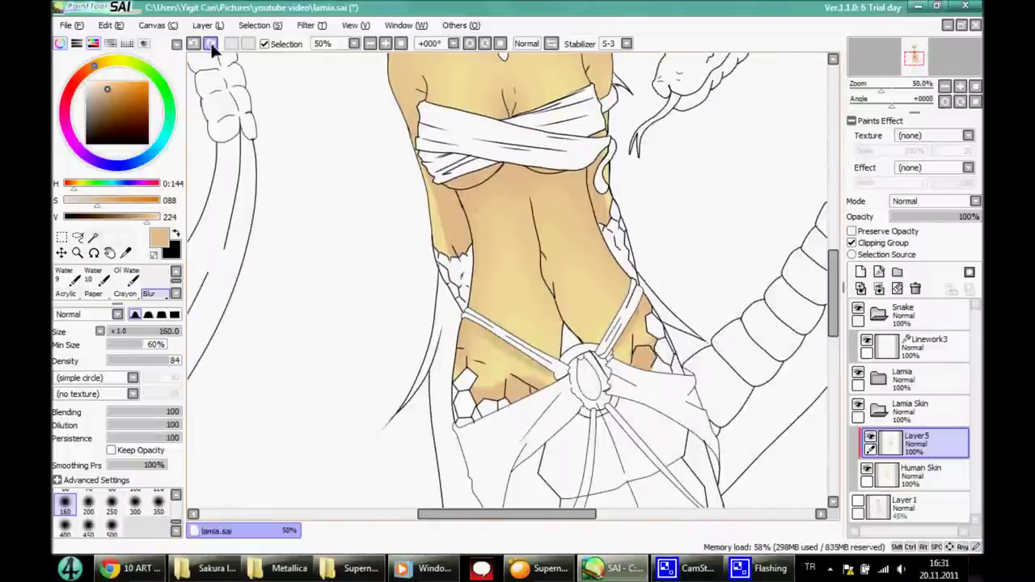
{"action": "key", "text": "bracketleft"}
{"action": "left_click", "coordinate": [481, 348]}
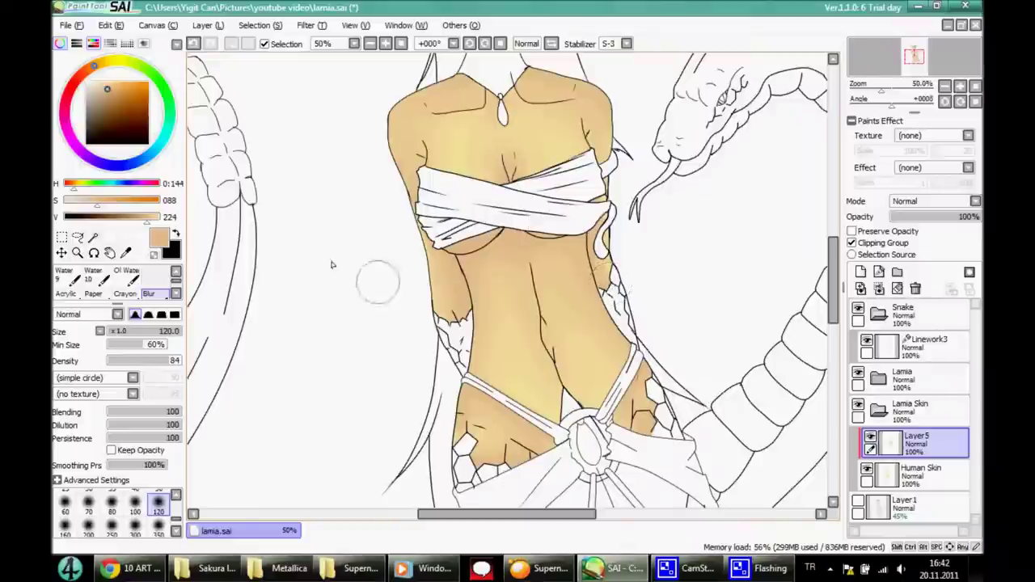
Paint darker tan shadows with brightness 202 under the chest wraps, on the inner arm and along the waist, reducing the Ink Pen to size 20.
{"action": "scroll", "coordinate": [114, 283], "scroll_direction": "up", "scroll_amount": 1}
{"action": "left_click", "coordinate": [126, 275]}
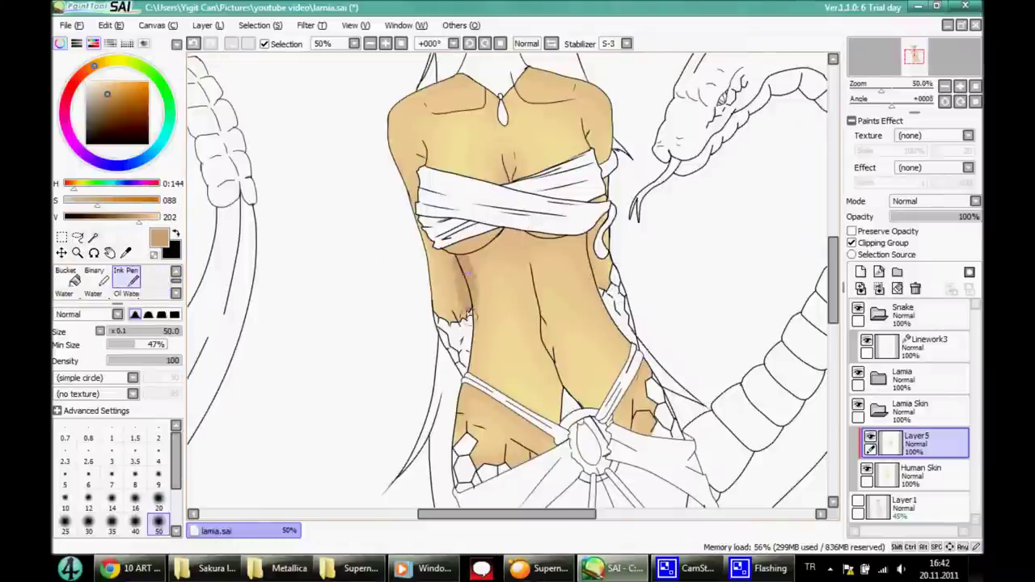
{"action": "left_click_drag", "start_coordinate": [467, 272], "coordinate": [488, 232]}
{"action": "key", "text": "bracketleft"}
{"action": "key", "text": "bracketleft"}
{"action": "key", "text": "bracketleft"}
{"action": "key", "text": "bracketleft"}
{"action": "key", "text": "bracketleft"}
{"action": "scroll", "coordinate": [453, 210], "scroll_direction": "up", "scroll_amount": 4}
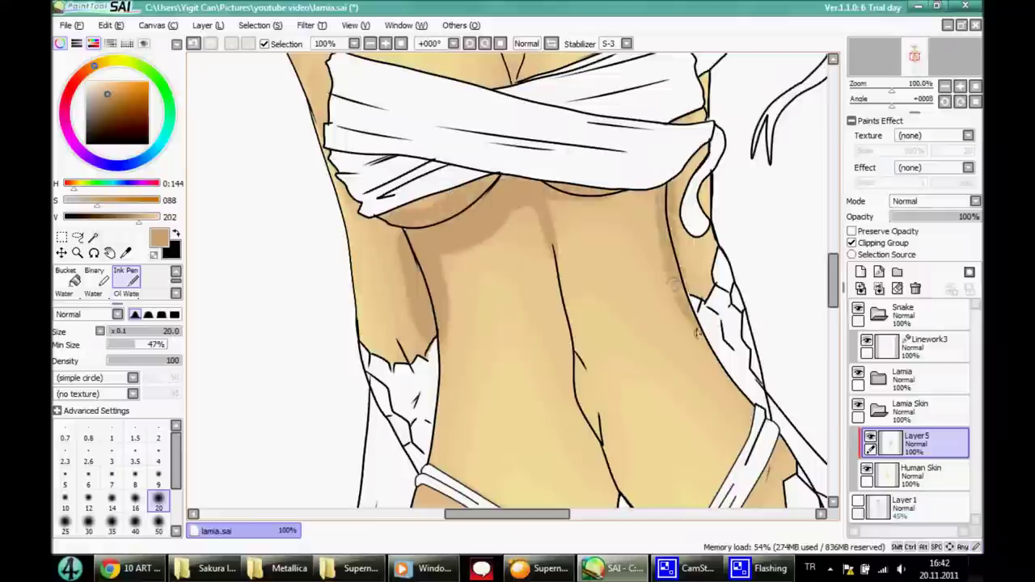
Add darker shadows along the abdomen midline, around the navel and on both hips below the straps.
{"action": "scroll", "coordinate": [695, 334], "scroll_direction": "down", "scroll_amount": 3}
{"action": "left_click_drag", "start_coordinate": [782, 275], "coordinate": [801, 315]}
{"action": "mouse_move", "coordinate": [758, 251]}
{"action": "left_mouse_down"}
{"action": "mouse_move", "coordinate": [692, 147]}
{"action": "mouse_move", "coordinate": [736, 235]}
{"action": "left_mouse_up"}
{"action": "mouse_move", "coordinate": [623, 333]}
{"action": "left_mouse_down"}
{"action": "mouse_move", "coordinate": [587, 227]}
{"action": "mouse_move", "coordinate": [599, 258]}
{"action": "left_mouse_up"}
{"action": "left_click_drag", "start_coordinate": [601, 307], "coordinate": [617, 403]}
{"action": "left_click_drag", "start_coordinate": [518, 427], "coordinate": [581, 467]}
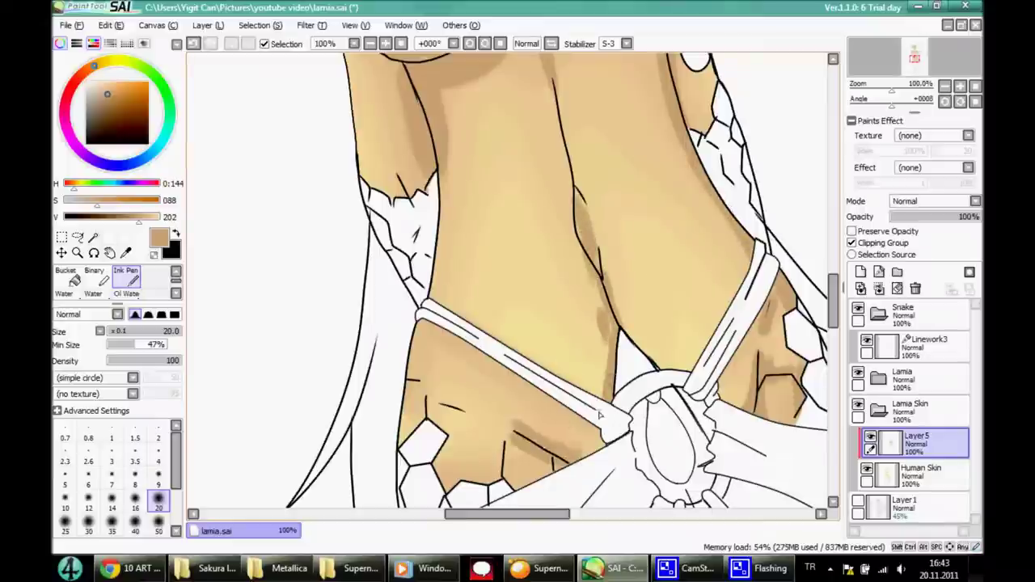
{"action": "mouse_move", "coordinate": [465, 485]}
{"action": "left_mouse_down"}
{"action": "mouse_move", "coordinate": [409, 380]}
{"action": "mouse_move", "coordinate": [445, 167]}
{"action": "left_mouse_up"}
Paint tapered darker shadow streaks down both sides of the abdomen.
{"action": "scroll", "coordinate": [445, 170], "scroll_direction": "up", "scroll_amount": 3}
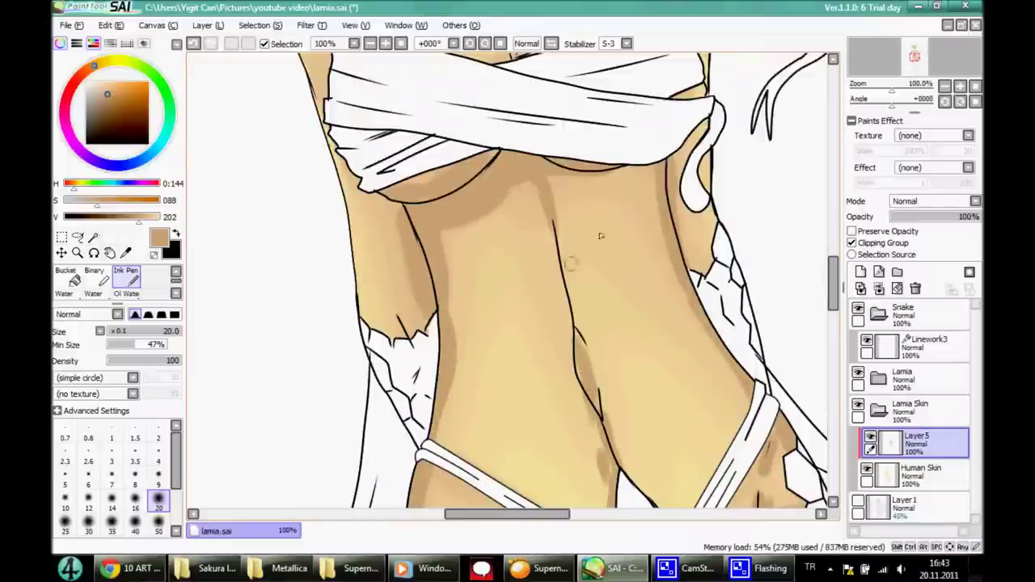
{"action": "left_click_drag", "start_coordinate": [485, 405], "coordinate": [453, 301]}
{"action": "left_click_drag", "start_coordinate": [670, 363], "coordinate": [689, 249]}
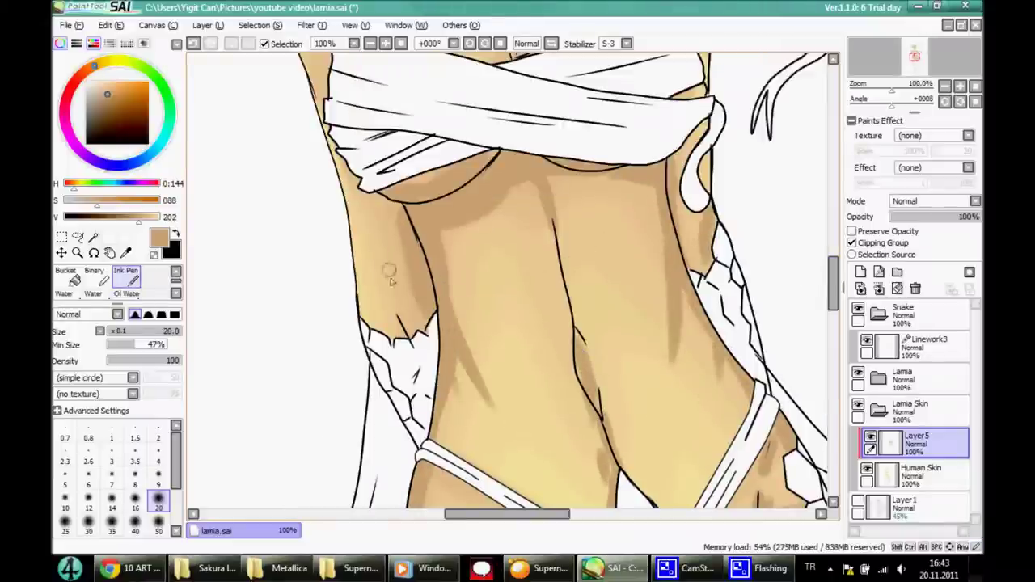
Add darker shadows to the cleavage, armpits, collarbones and tops of the shoulders.
{"action": "scroll", "coordinate": [513, 310], "scroll_direction": "up", "scroll_amount": 3}
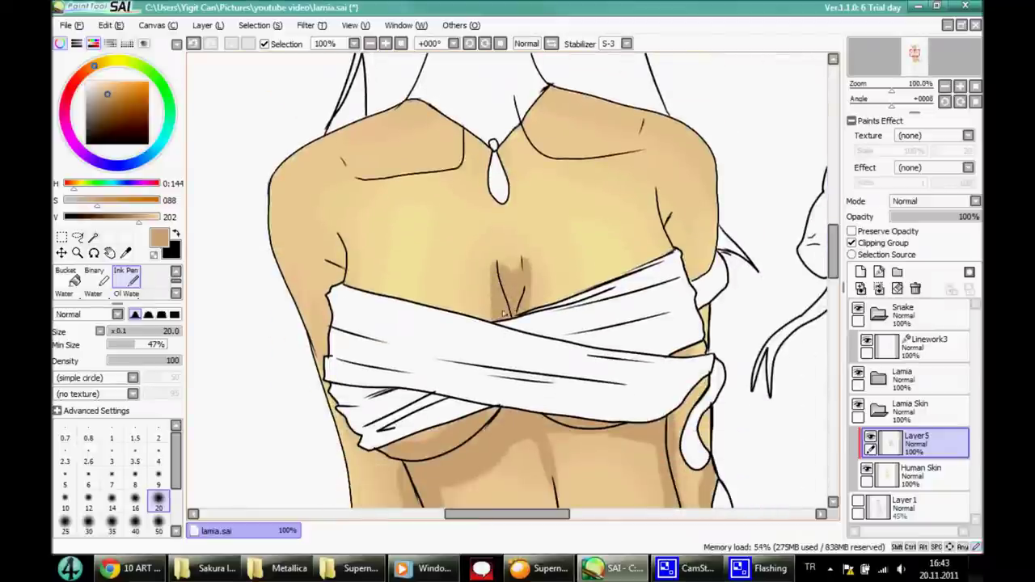
{"action": "left_click_drag", "start_coordinate": [673, 249], "coordinate": [658, 192]}
{"action": "left_click_drag", "start_coordinate": [384, 115], "coordinate": [440, 104]}
{"action": "left_click_drag", "start_coordinate": [621, 115], "coordinate": [550, 90]}
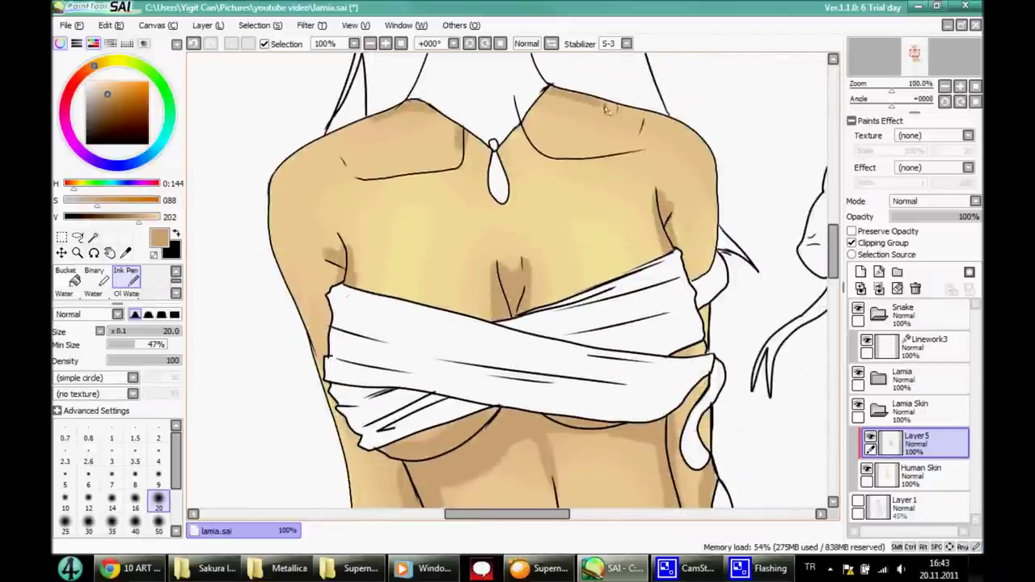
Paint darker shadows on the jaw, the forehead beneath the hair strands, and the bridge and tip of the nose.
{"action": "scroll", "coordinate": [526, 154], "scroll_direction": "up", "scroll_amount": 2}
{"action": "scroll", "coordinate": [435, 206], "scroll_direction": "up", "scroll_amount": 2}
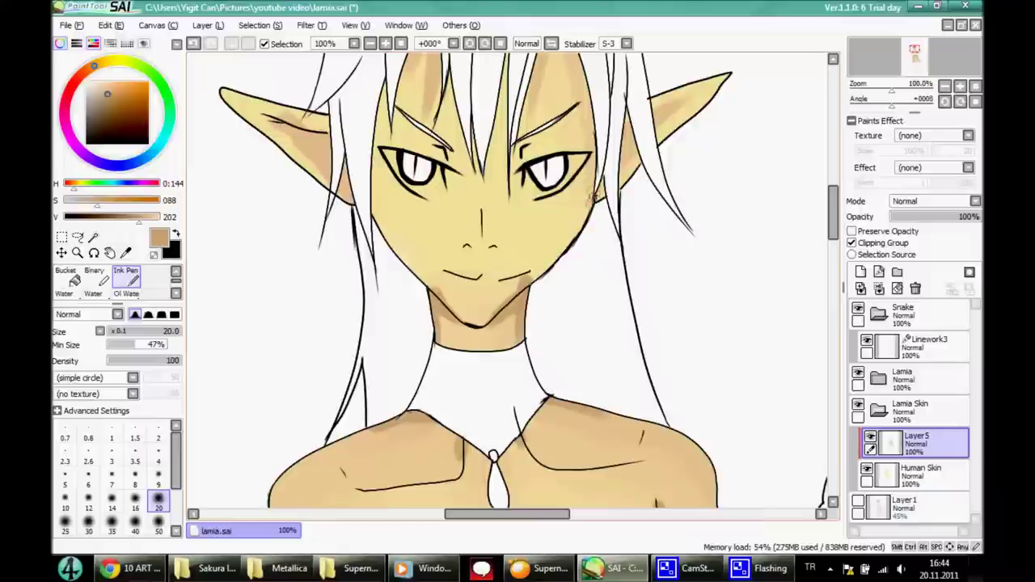
{"action": "scroll", "coordinate": [553, 138], "scroll_direction": "up", "scroll_amount": 2}
{"action": "left_click_drag", "start_coordinate": [553, 138], "coordinate": [535, 212]}
{"action": "left_click_drag", "start_coordinate": [579, 154], "coordinate": [567, 218]}
{"action": "mouse_move", "coordinate": [432, 150]}
{"action": "left_mouse_down"}
{"action": "mouse_move", "coordinate": [427, 216]}
{"action": "mouse_move", "coordinate": [437, 210]}
{"action": "left_mouse_up"}
{"action": "left_click_drag", "start_coordinate": [479, 265], "coordinate": [476, 320]}
{"action": "left_click_drag", "start_coordinate": [499, 193], "coordinate": [493, 329]}
{"action": "left_click_drag", "start_coordinate": [447, 202], "coordinate": [450, 271]}
{"action": "left_click_drag", "start_coordinate": [474, 330], "coordinate": [491, 385]}
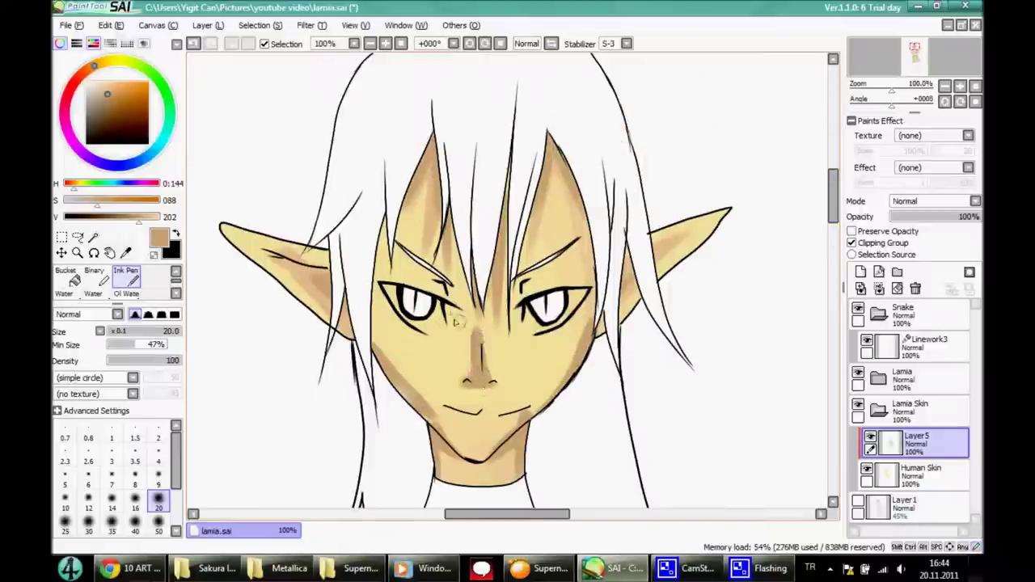
Blend the shadows on the forehead and nose with the Blur tool at size 120.
{"action": "key", "text": "b"}
{"action": "left_click_drag", "start_coordinate": [437, 243], "coordinate": [550, 308]}
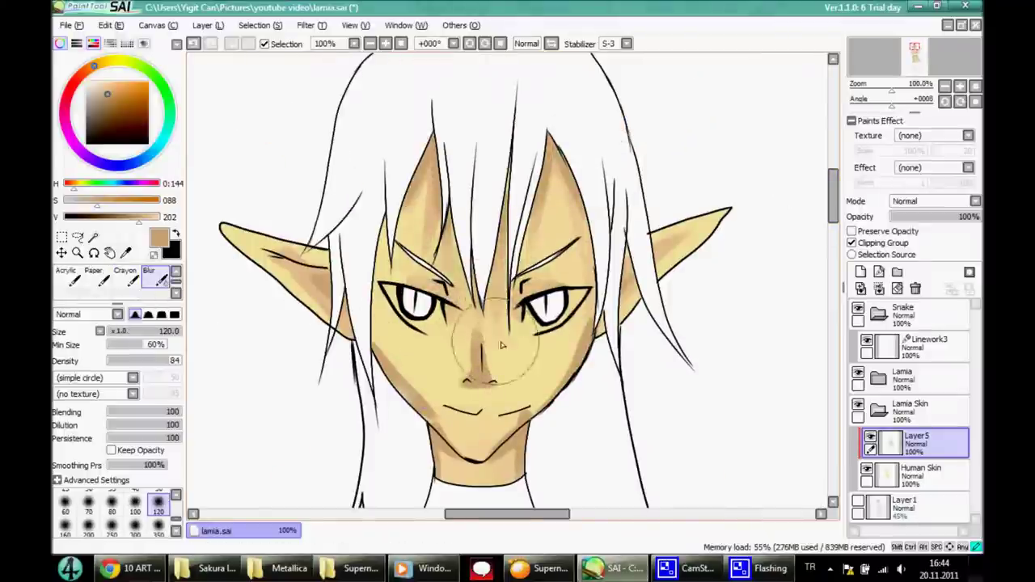
{"action": "left_click_drag", "start_coordinate": [558, 113], "coordinate": [550, 195]}
{"action": "left_click_drag", "start_coordinate": [421, 137], "coordinate": [445, 235]}
{"action": "mouse_move", "coordinate": [615, 328]}
{"action": "left_mouse_down"}
{"action": "mouse_move", "coordinate": [416, 428]}
{"action": "mouse_move", "coordinate": [567, 356]}
{"action": "left_mouse_up"}
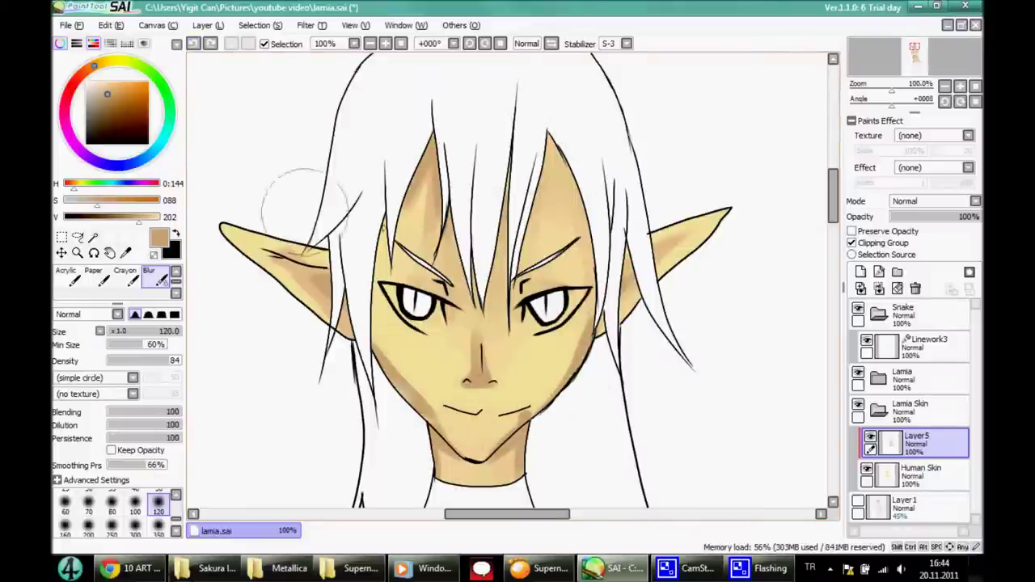
Sample the light base skin colour and blend the cheek and jaw shadows with the Blur tool at size 50.
{"action": "left_click", "coordinate": [220, 230], "text": "alt"}
{"action": "key", "text": "n"}
{"action": "left_click", "coordinate": [548, 356], "text": "ctrl"}
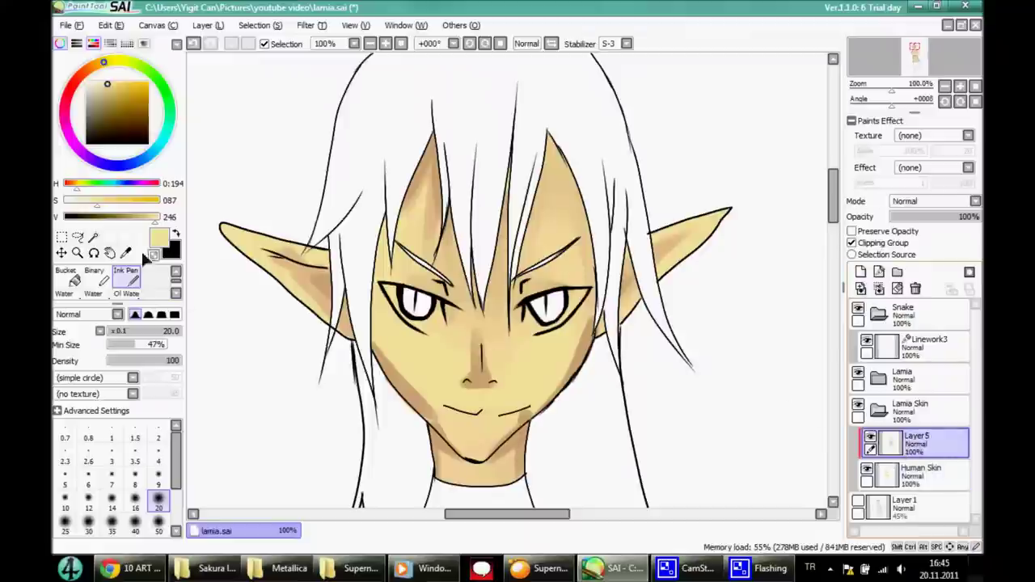
{"action": "key", "text": "b"}
{"action": "left_click", "coordinate": [158, 503]}
{"action": "mouse_move", "coordinate": [411, 391]}
{"action": "left_mouse_down"}
{"action": "mouse_move", "coordinate": [485, 428]}
{"action": "mouse_move", "coordinate": [570, 348]}
{"action": "left_mouse_up"}
Sample the darker tan from the forehead and blend the shadows around the nose with the Blur tool.
{"action": "left_click", "coordinate": [429, 212], "text": "alt"}
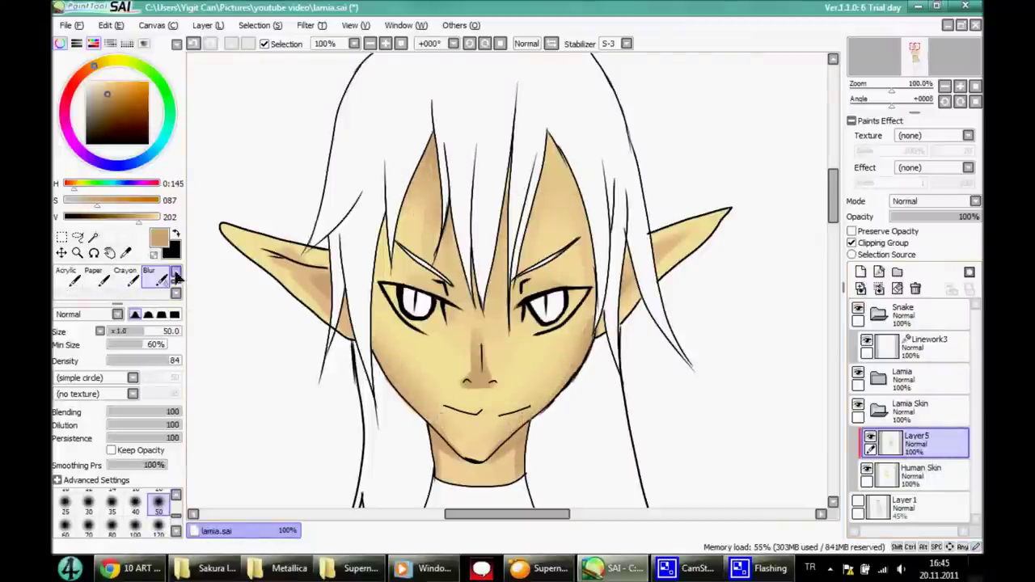
{"action": "key", "text": "n"}
{"action": "left_click", "coordinate": [162, 280]}
{"action": "mouse_move", "coordinate": [478, 381]}
{"action": "left_mouse_down"}
{"action": "mouse_move", "coordinate": [462, 328]}
{"action": "mouse_move", "coordinate": [486, 377]}
{"action": "left_mouse_up"}
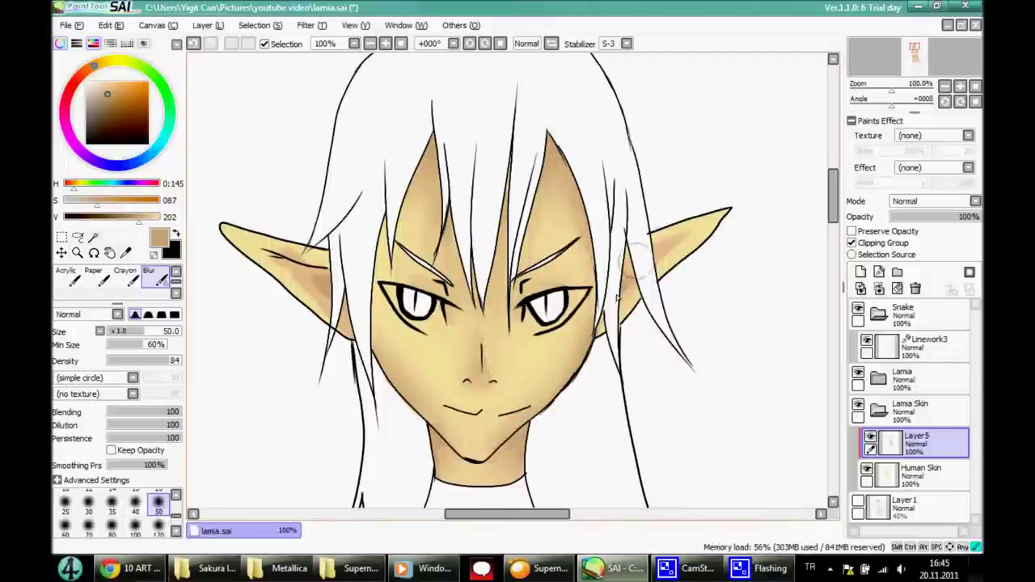
Blend the darker shadows on the shoulders, chest and sides of the abdomen, enlarging the Blur tool from size 50 to 80.
{"action": "scroll", "coordinate": [458, 229], "scroll_direction": "down", "scroll_amount": 5}
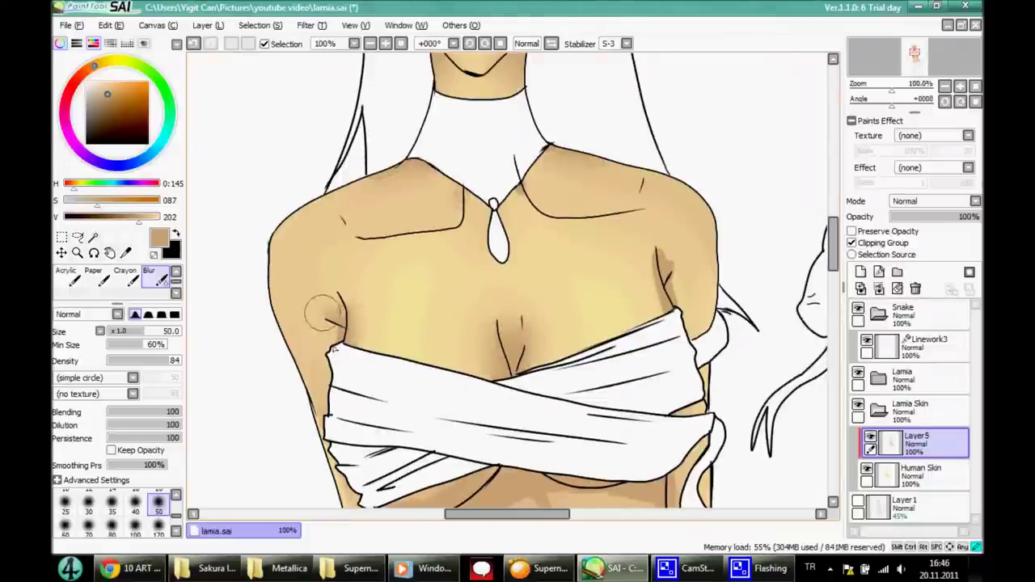
{"action": "scroll", "coordinate": [834, 268], "scroll_direction": "down", "scroll_amount": 5}
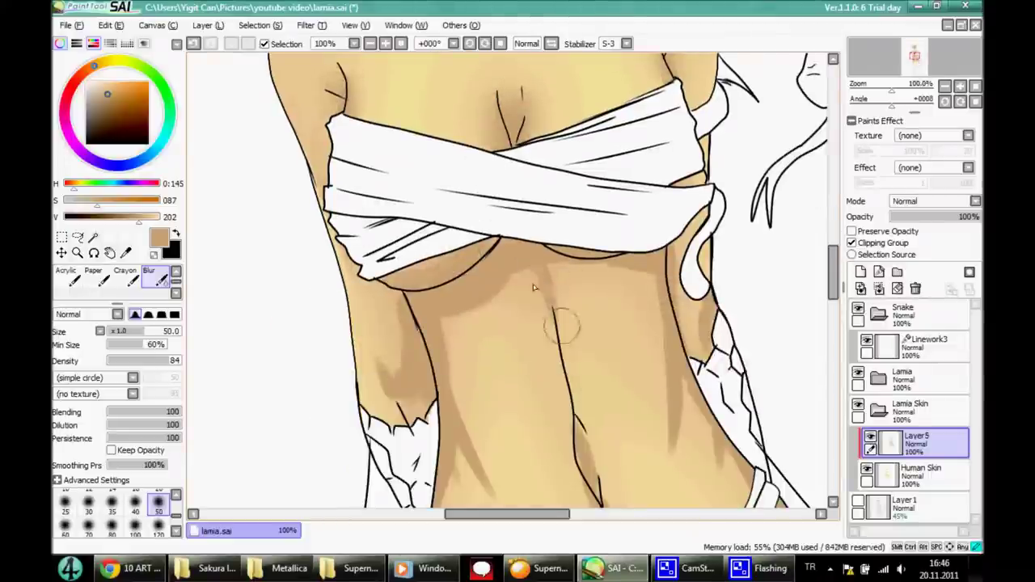
{"action": "left_click", "coordinate": [112, 525]}
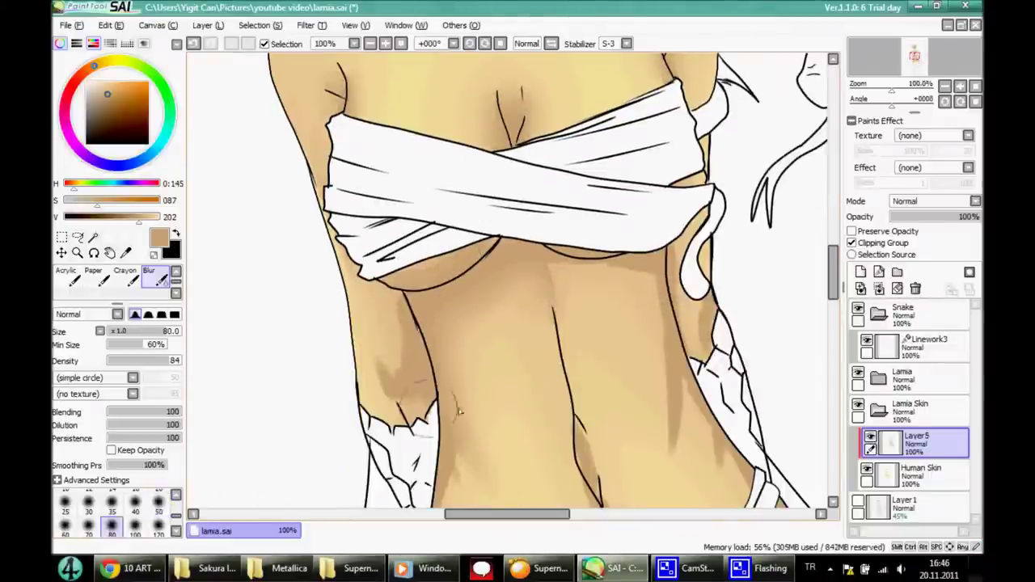
{"action": "scroll", "coordinate": [676, 505], "scroll_direction": "down", "scroll_amount": 5}
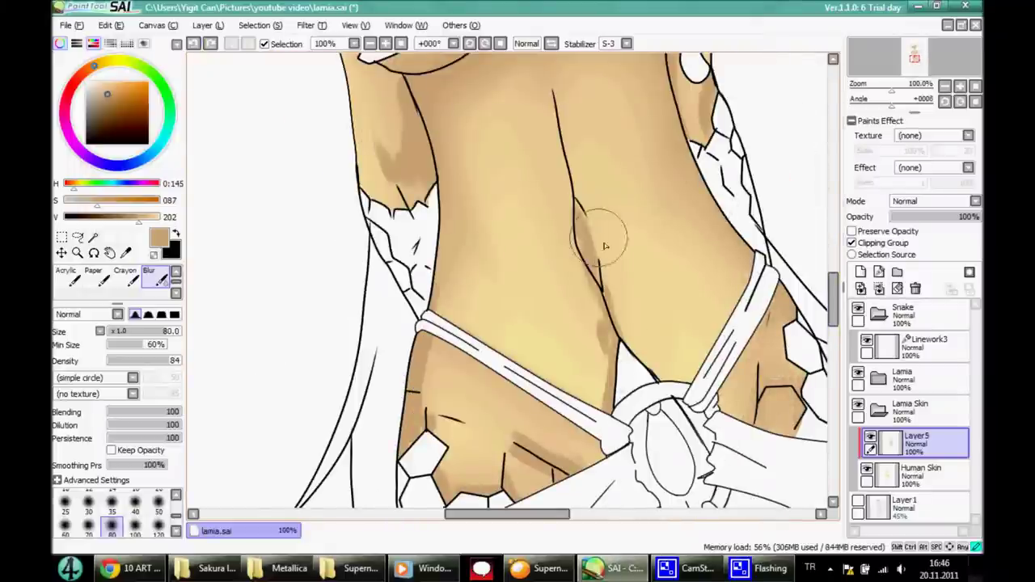
Blend the shadows around the navel and lower abdomen midline with the Blur tool at size 50.
{"action": "key", "text": "bracketleft"}
{"action": "key", "text": "bracketleft"}
{"action": "key", "text": "bracketleft"}
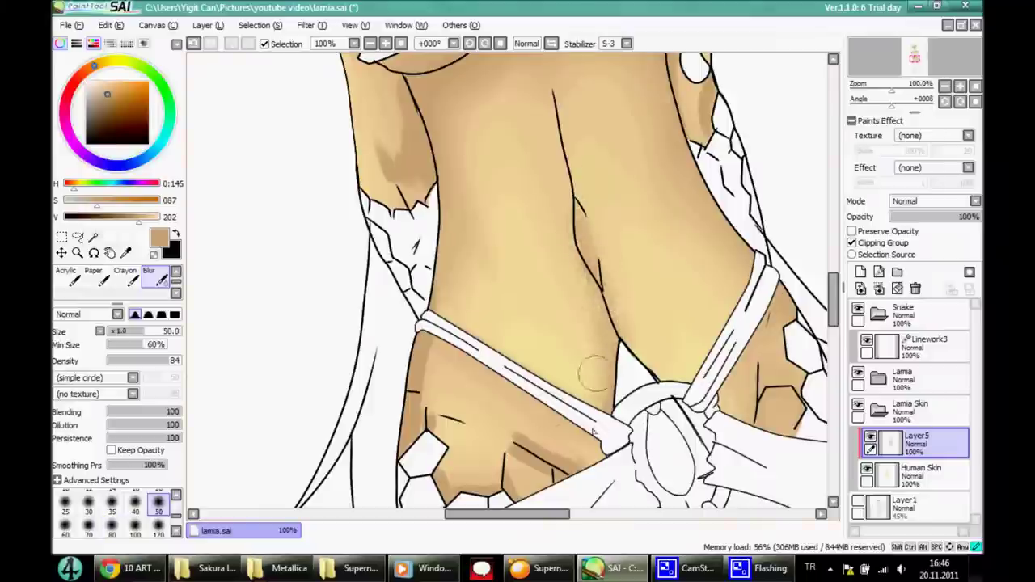
{"action": "scroll", "coordinate": [833, 289], "scroll_direction": "up", "scroll_amount": 5}
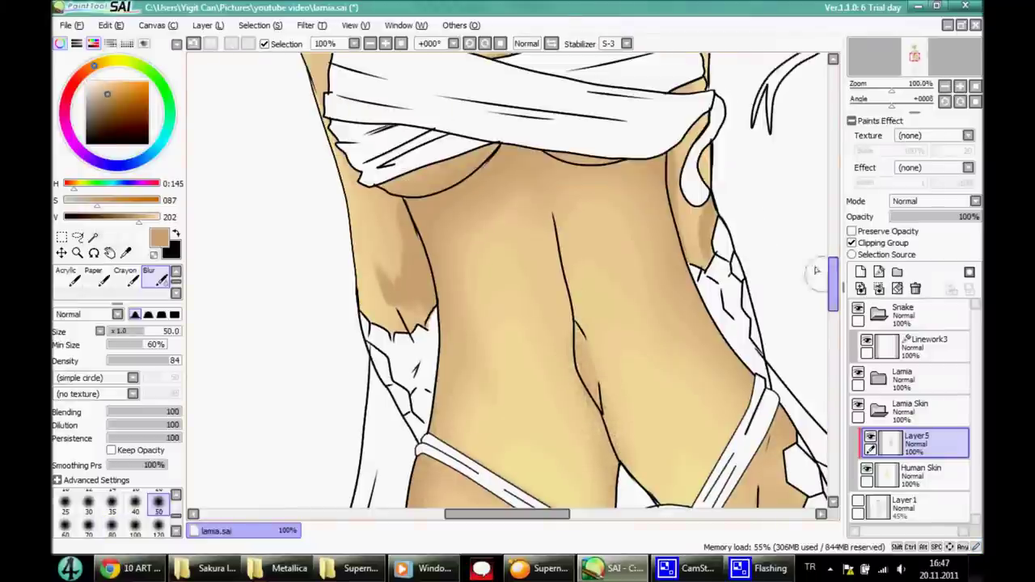
{"action": "scroll", "coordinate": [833, 258], "scroll_direction": "up", "scroll_amount": 5}
{"action": "scroll", "coordinate": [833, 257], "scroll_direction": "up", "scroll_amount": 1}
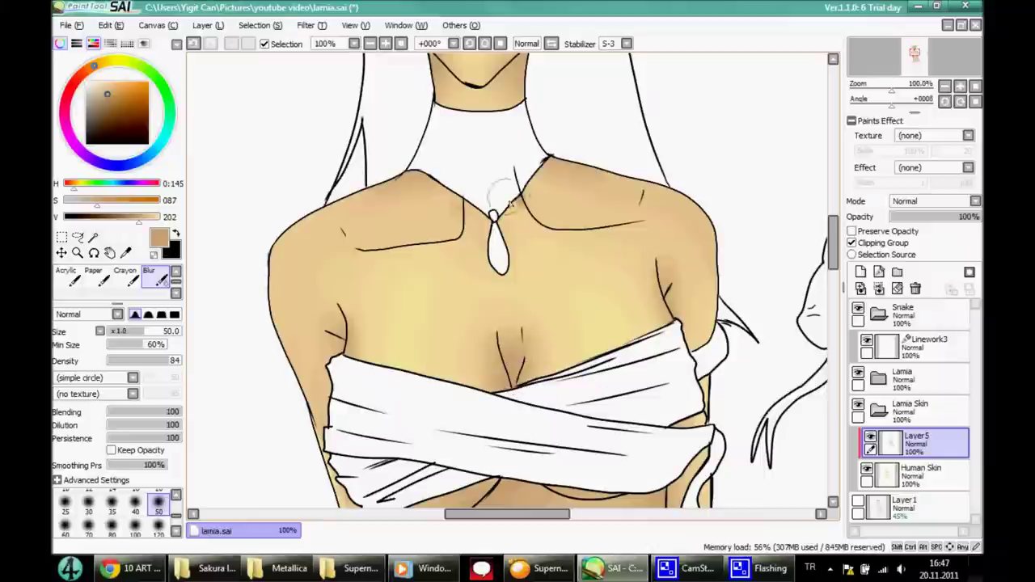
Touch up the shadows around the chest and armpits, switching between the Ink Pen at size 20 and Blur at size 50.
{"action": "key", "text": "n"}
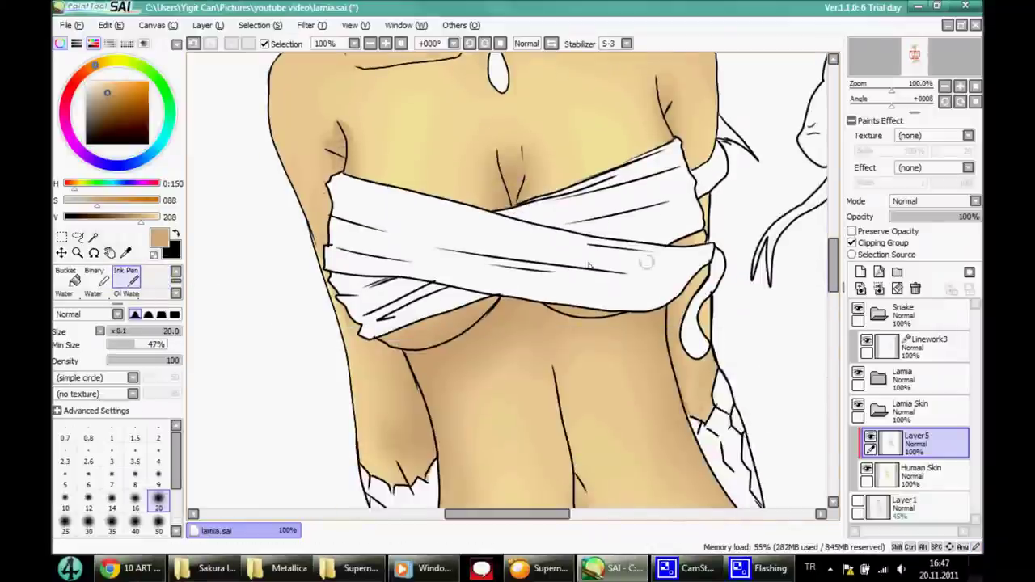
{"action": "key", "text": "b"}
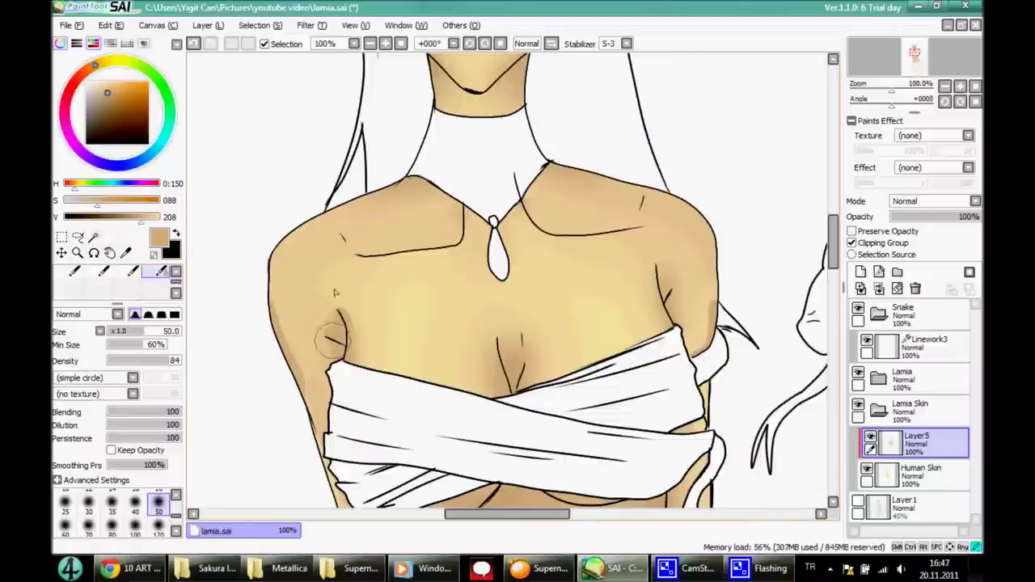
{"action": "scroll", "coordinate": [707, 287], "scroll_direction": "up", "scroll_amount": 5}
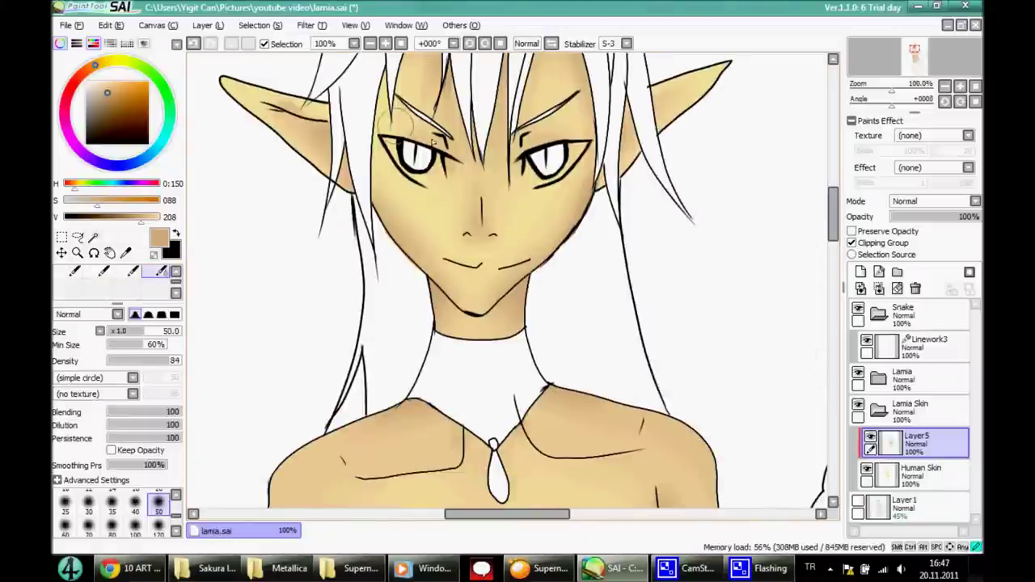
Paint darker tan shadows (value 180) at the armpit, along the collarbones and down the sternum with the Ink Pen at size 20.
{"action": "left_click", "coordinate": [133, 271]}
{"action": "scroll", "coordinate": [510, 283], "scroll_direction": "down", "scroll_amount": 5}
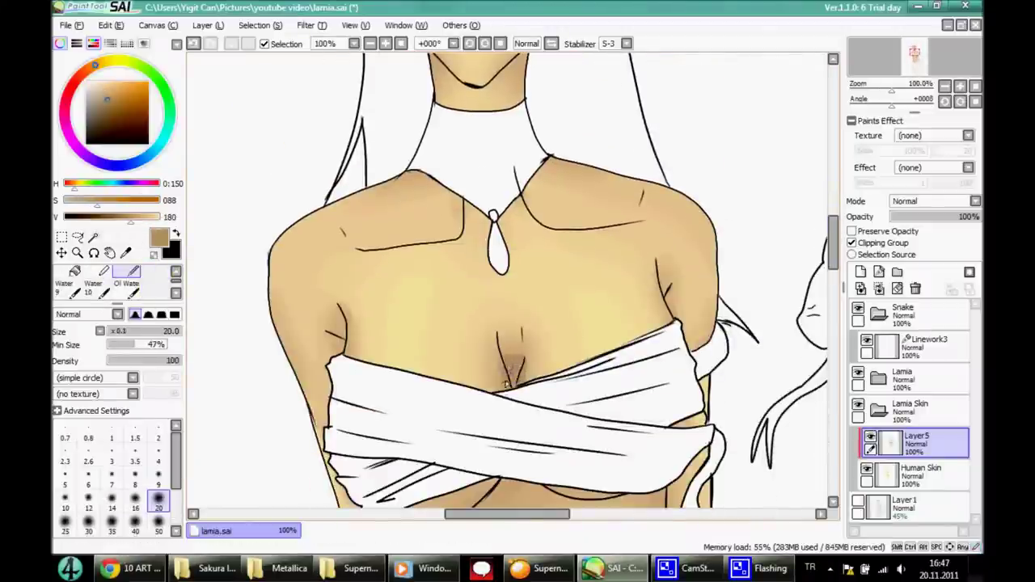
{"action": "left_click_drag", "start_coordinate": [360, 336], "coordinate": [332, 324]}
{"action": "left_click_drag", "start_coordinate": [462, 196], "coordinate": [457, 236]}
{"action": "mouse_move", "coordinate": [534, 206]}
{"action": "left_mouse_down"}
{"action": "mouse_move", "coordinate": [513, 220]}
{"action": "mouse_move", "coordinate": [494, 261]}
{"action": "mouse_move", "coordinate": [508, 364]}
{"action": "left_mouse_up"}
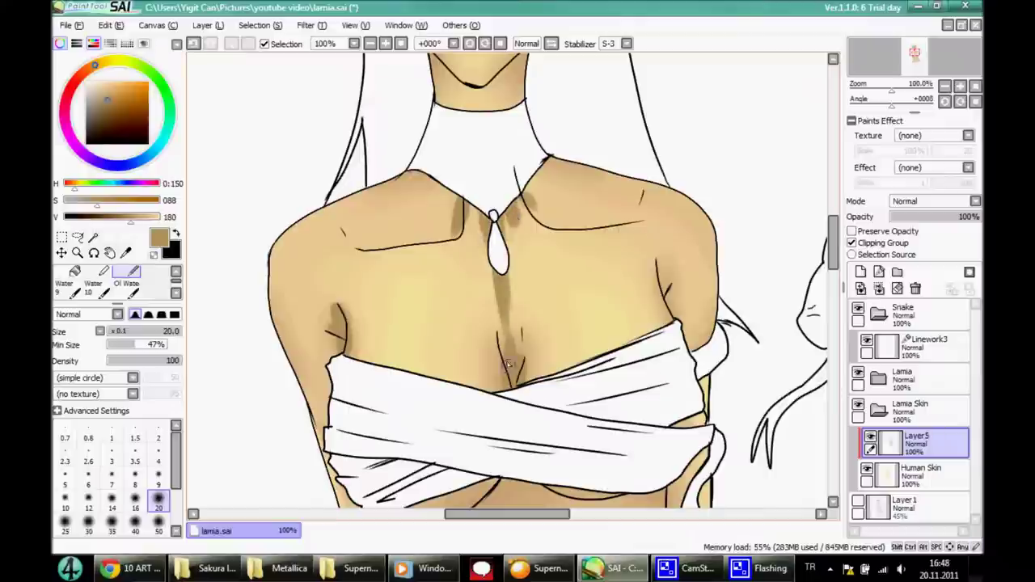
{"action": "left_click_drag", "start_coordinate": [345, 231], "coordinate": [417, 245]}
Paint darker tan shadows between the eyes and eyebrows, and blend them with the Blur tool at size 50.
{"action": "scroll", "coordinate": [531, 240], "scroll_direction": "up", "scroll_amount": 4}
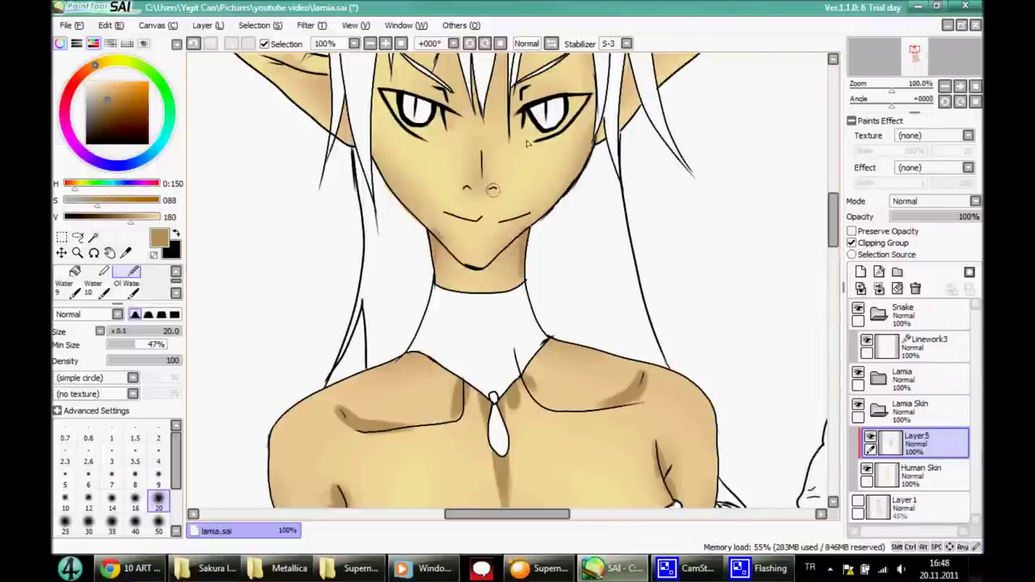
{"action": "left_click_drag", "start_coordinate": [518, 101], "coordinate": [570, 81]}
{"action": "left_click_drag", "start_coordinate": [445, 97], "coordinate": [390, 67]}
{"action": "scroll", "coordinate": [437, 121], "scroll_direction": "up", "scroll_amount": 3}
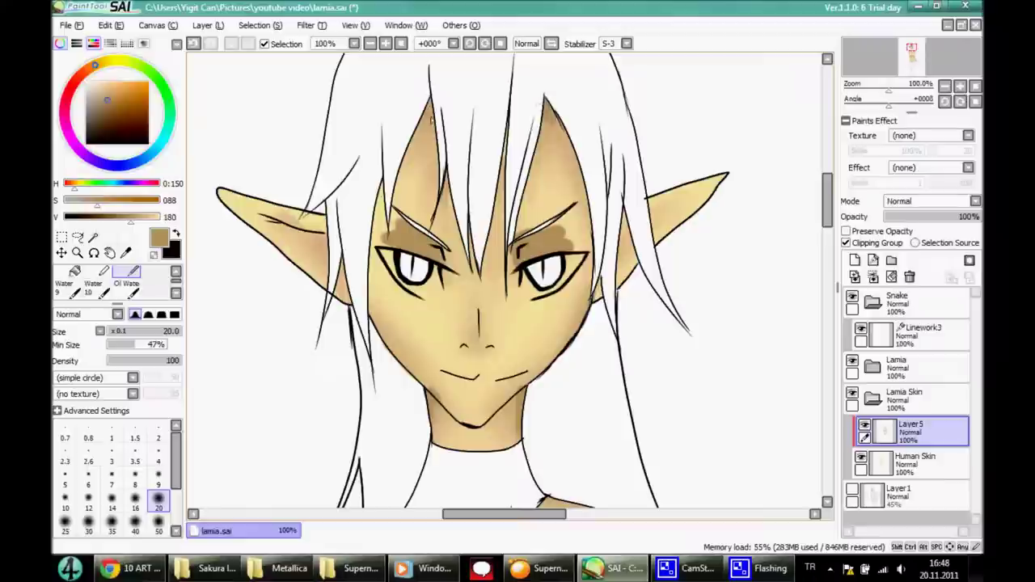
{"action": "key", "text": "b"}
{"action": "left_click_drag", "start_coordinate": [576, 220], "coordinate": [560, 222]}
{"action": "key", "text": "c"}
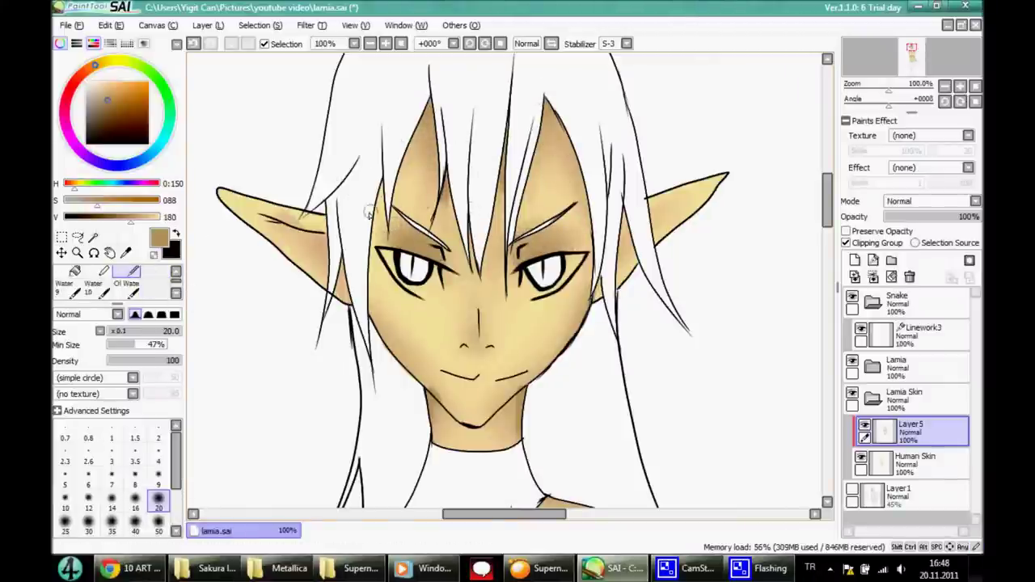
{"action": "key", "text": "b"}
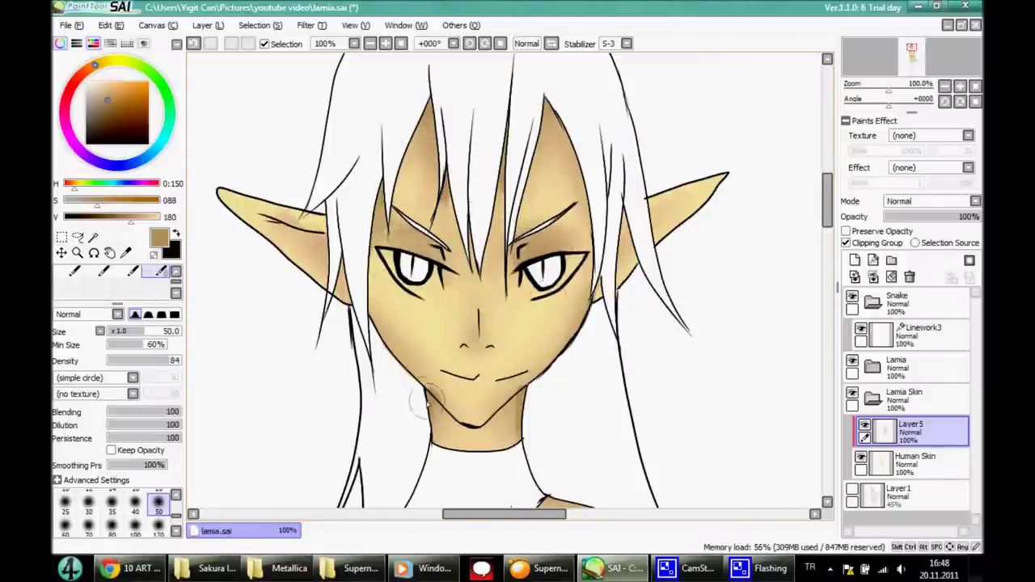
Blend the collarbone, sternum and armpit shadows with the Blur tool at size 50, and return to the Ink Pen for the waist.
{"action": "scroll", "coordinate": [506, 455], "scroll_direction": "down", "scroll_amount": 5}
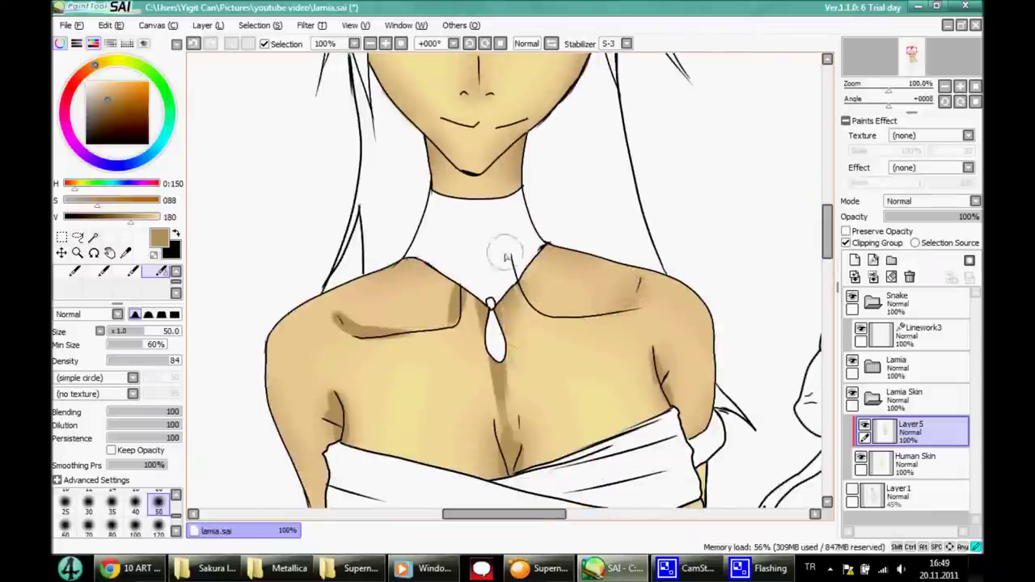
{"action": "mouse_move", "coordinate": [457, 289]}
{"action": "left_mouse_down"}
{"action": "mouse_move", "coordinate": [450, 325]}
{"action": "mouse_move", "coordinate": [320, 322]}
{"action": "left_mouse_up"}
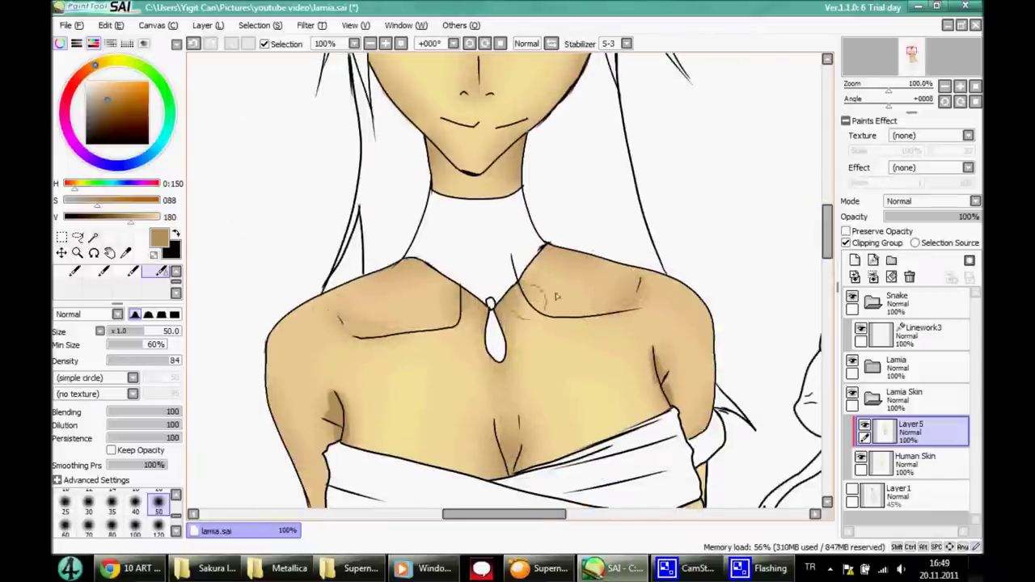
{"action": "left_click", "coordinate": [385, 43]}
{"action": "left_click", "coordinate": [385, 43]}
{"action": "scroll", "coordinate": [763, 213], "scroll_direction": "down", "scroll_amount": 5}
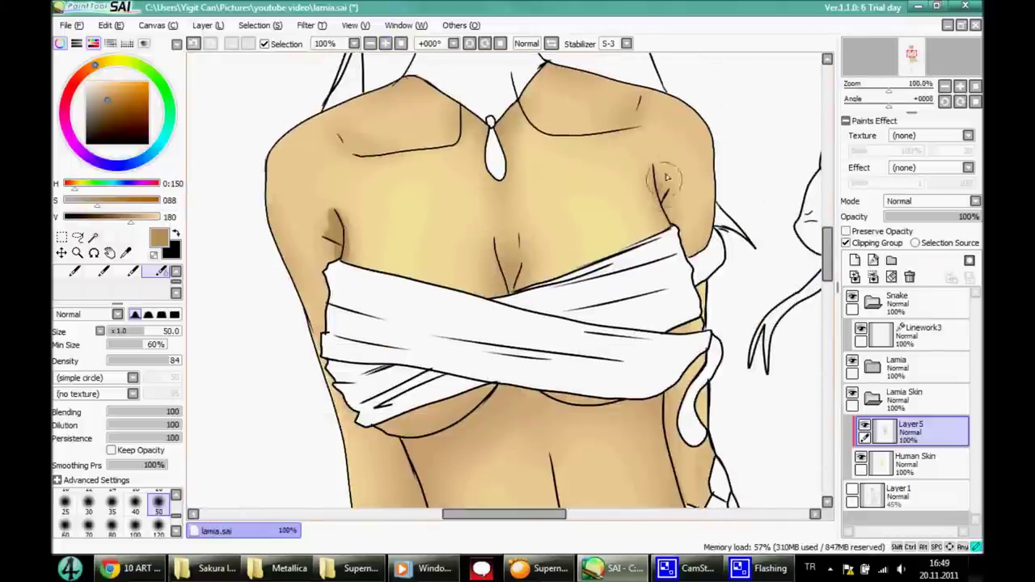
{"action": "left_click", "coordinate": [129, 273]}
{"action": "scroll", "coordinate": [659, 300], "scroll_direction": "down", "scroll_amount": 4}
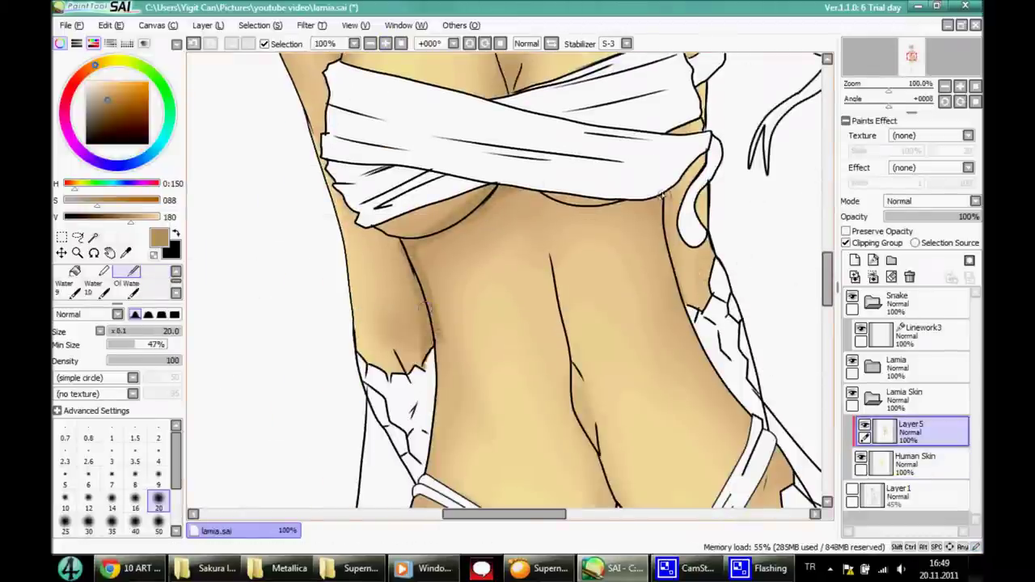
Collapse the Lamia Skin folder, hide all the layers and make Layer1 the active layer.
{"action": "left_click_drag", "start_coordinate": [853, 393], "coordinate": [853, 305]}
{"action": "left_click", "coordinate": [853, 297]}
{"action": "left_click", "coordinate": [914, 428]}
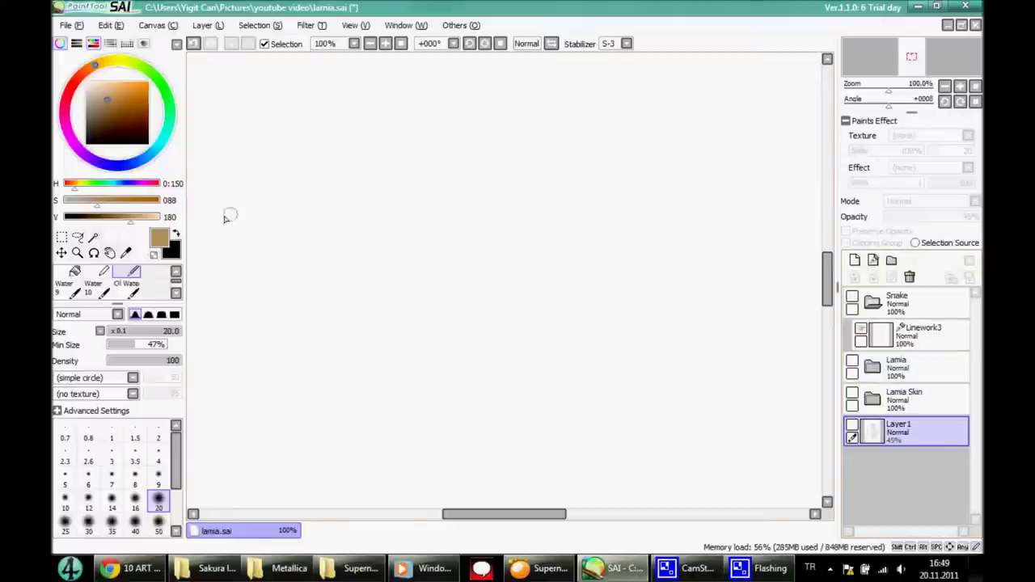
Choose a dark green and fill a new layer above Layer1 with it using the Bucket as a contrasting background.
{"action": "left_click", "coordinate": [127, 43]}
{"action": "left_click", "coordinate": [145, 65]}
{"action": "left_click", "coordinate": [120, 111]}
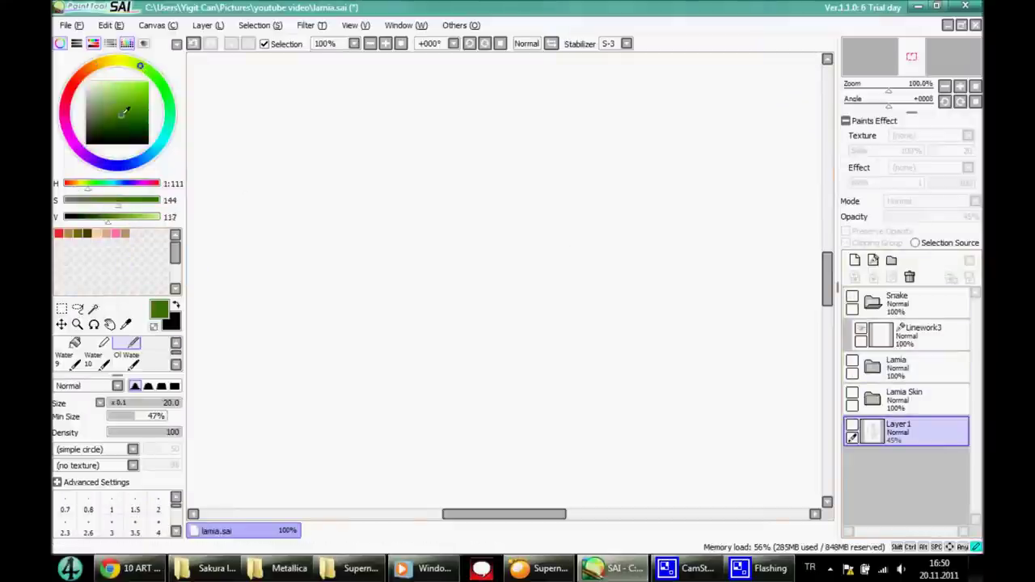
{"action": "scroll", "coordinate": [105, 356], "scroll_direction": "down", "scroll_amount": 2}
{"action": "left_click", "coordinate": [65, 360]}
{"action": "left_click", "coordinate": [855, 260]}
{"action": "left_click", "coordinate": [681, 396]}
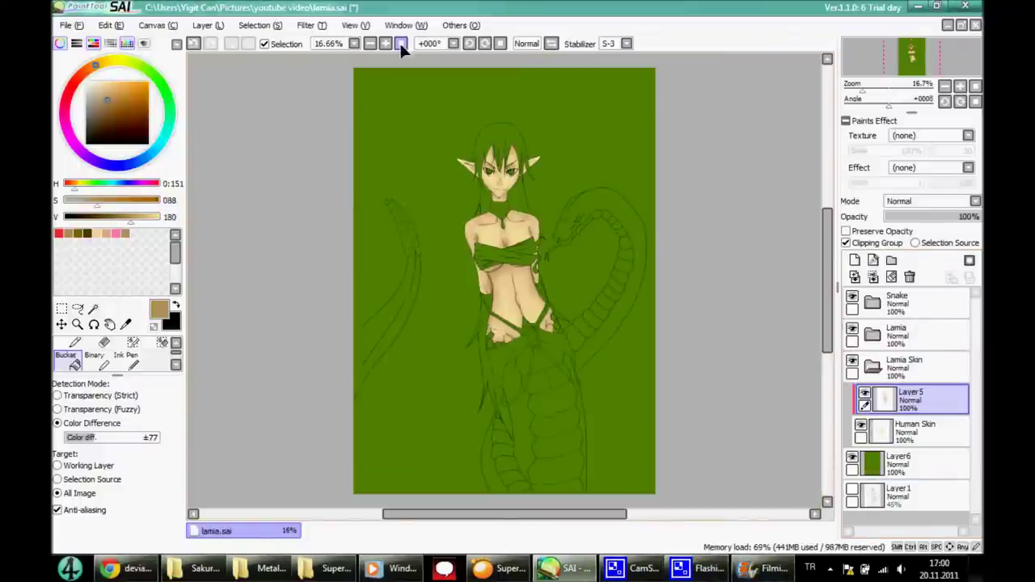
Paint tan shadows below the collarbones and along the abdomen's midline with the Ink Pen at size 20.
{"action": "left_click", "coordinate": [401, 43]}
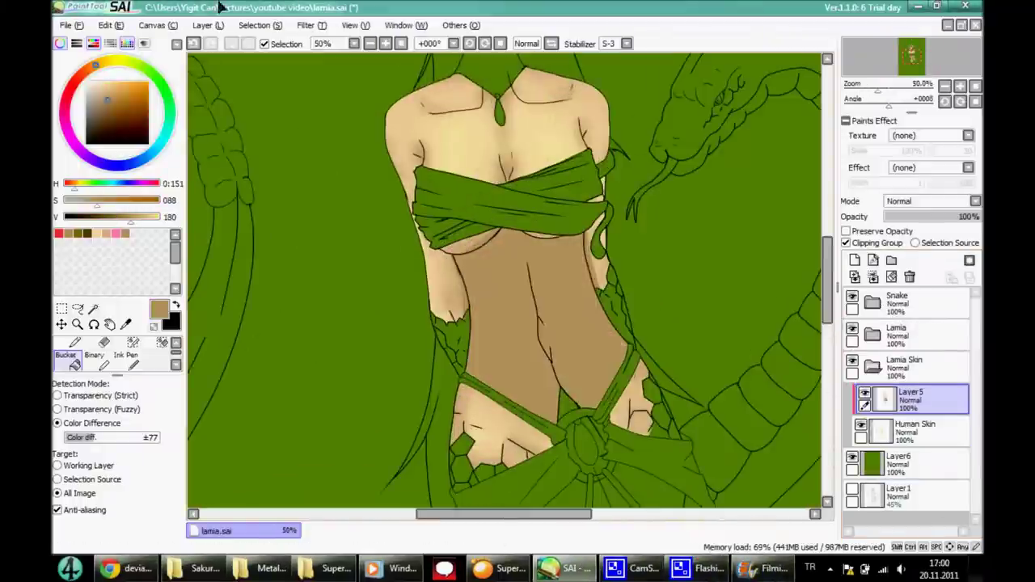
{"action": "left_click", "coordinate": [127, 43]}
{"action": "left_click", "coordinate": [126, 317]}
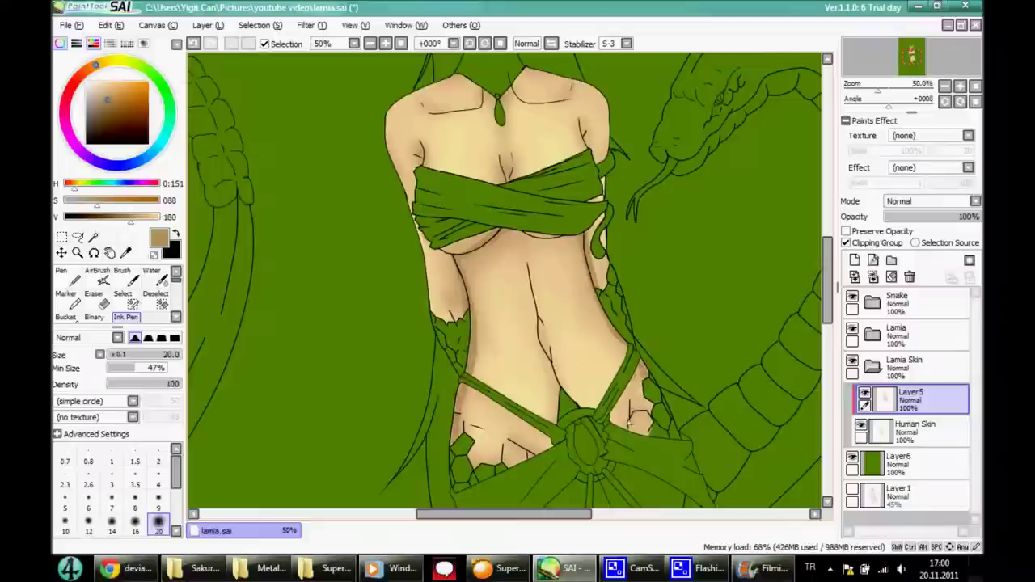
{"action": "left_click_drag", "start_coordinate": [580, 396], "coordinate": [534, 287]}
{"action": "key", "text": "ctrl+z"}
{"action": "left_click_drag", "start_coordinate": [445, 122], "coordinate": [490, 127]}
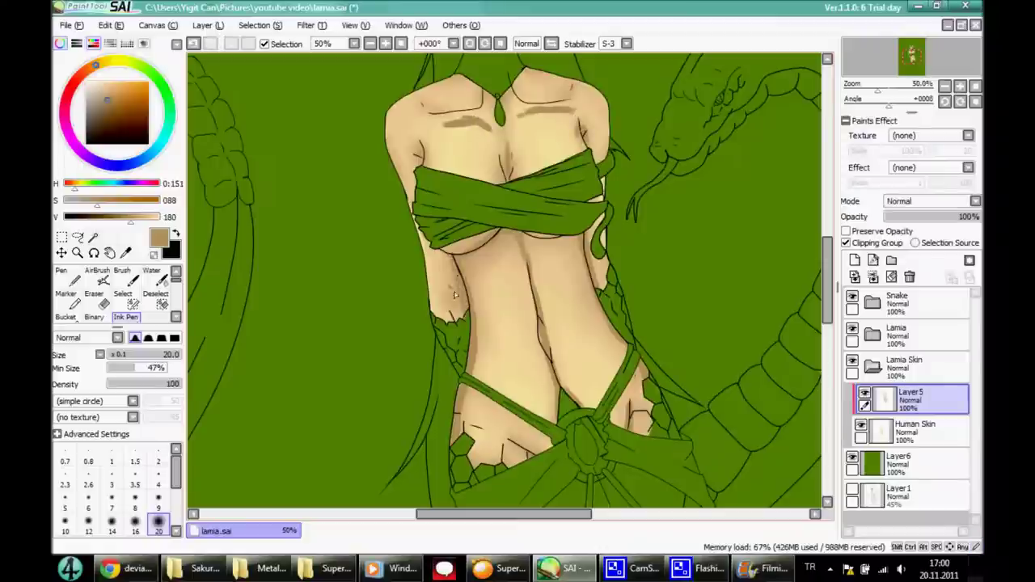
Blend the new chest and abdomen shadows into the skin with the Blur tool at size 50.
{"action": "key", "text": "b"}
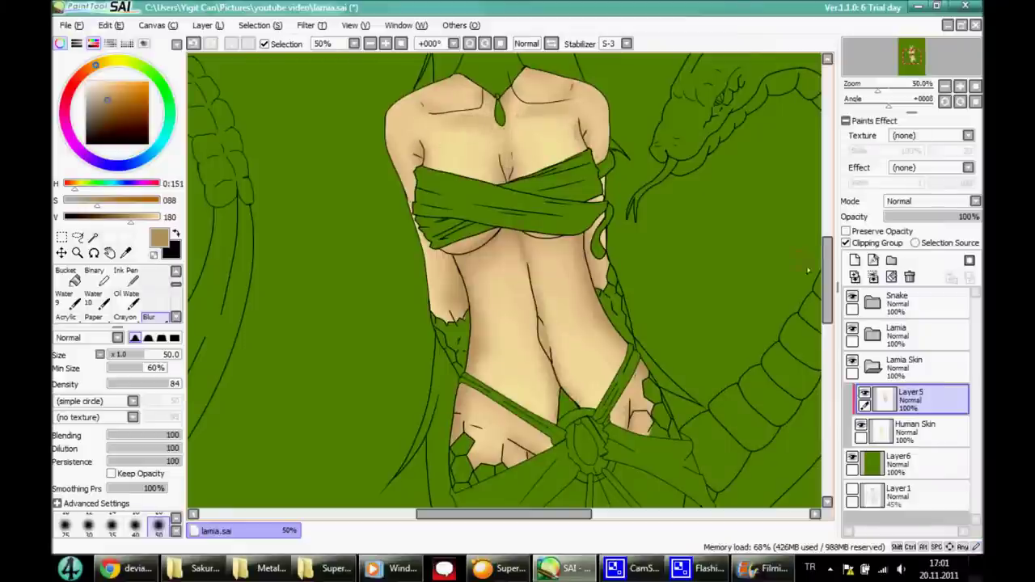
{"action": "scroll", "coordinate": [807, 271], "scroll_direction": "down", "scroll_amount": 1}
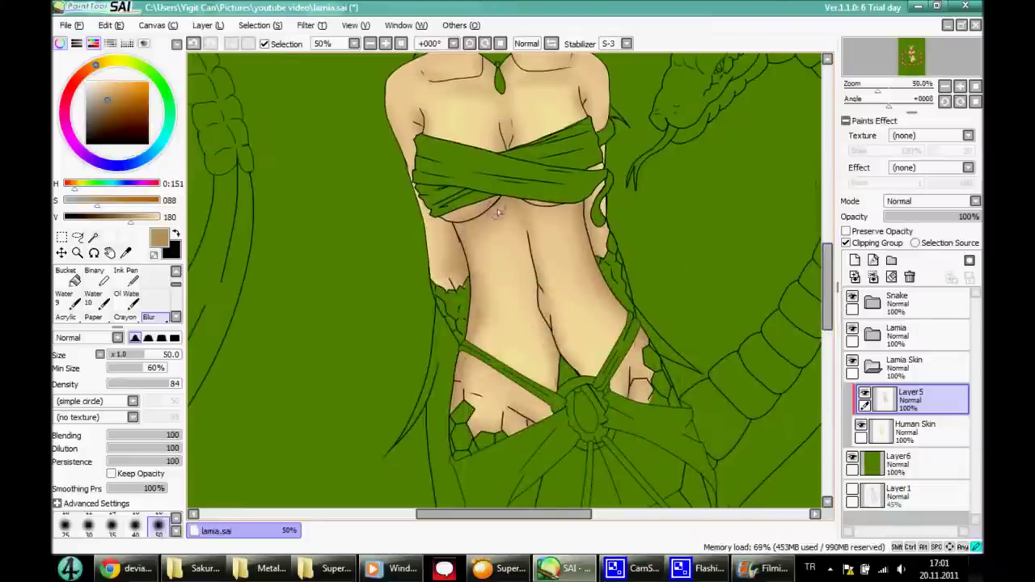
{"action": "scroll", "coordinate": [506, 279], "scroll_direction": "up", "scroll_amount": 2}
{"action": "left_click", "coordinate": [385, 43]}
{"action": "left_click", "coordinate": [401, 42]}
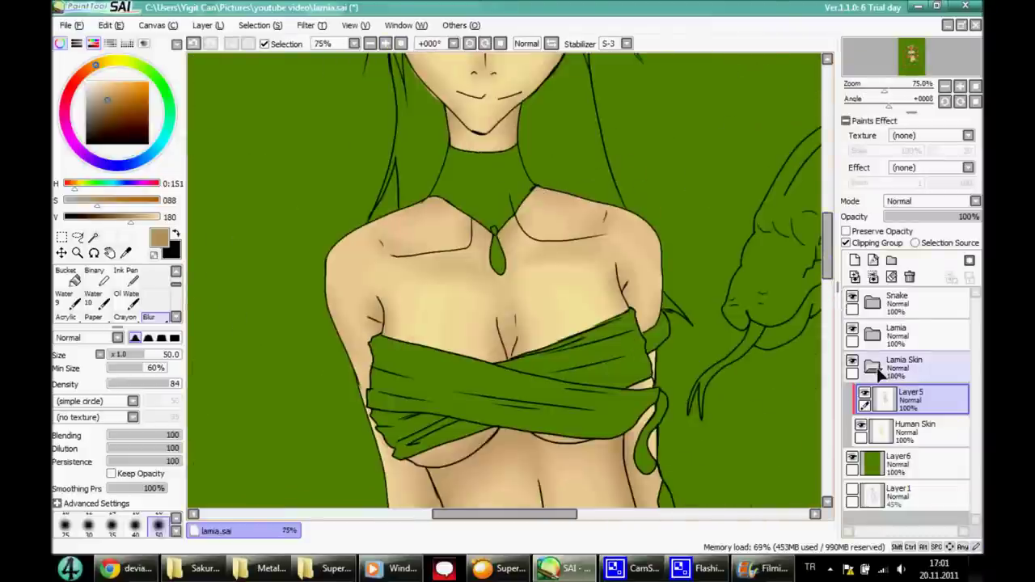
Create a layer named Snake Skin in the Lamia Skin folder and place it above Layer5.
{"action": "left_click", "coordinate": [855, 260]}
{"action": "left_click_drag", "start_coordinate": [910, 401], "coordinate": [910, 461]}
{"action": "double_click", "coordinate": [910, 459]}
{"action": "type", "text": "Snake Skin"}
{"action": "key", "text": "Return"}
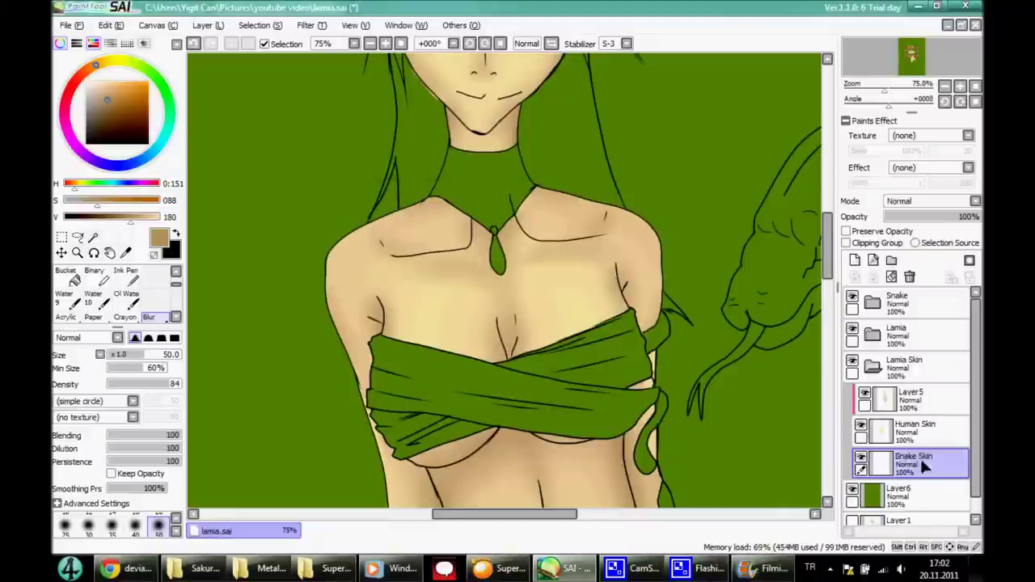
{"action": "left_click_drag", "start_coordinate": [910, 461], "coordinate": [910, 396]}
Select the hip scales, the sides of the snake body and the tail with the Magic Wand at a colour difference of ±47.
{"action": "scroll", "coordinate": [502, 283], "scroll_direction": "down", "scroll_amount": 5}
{"action": "left_click", "coordinate": [93, 236]}
{"action": "left_click", "coordinate": [430, 283]}
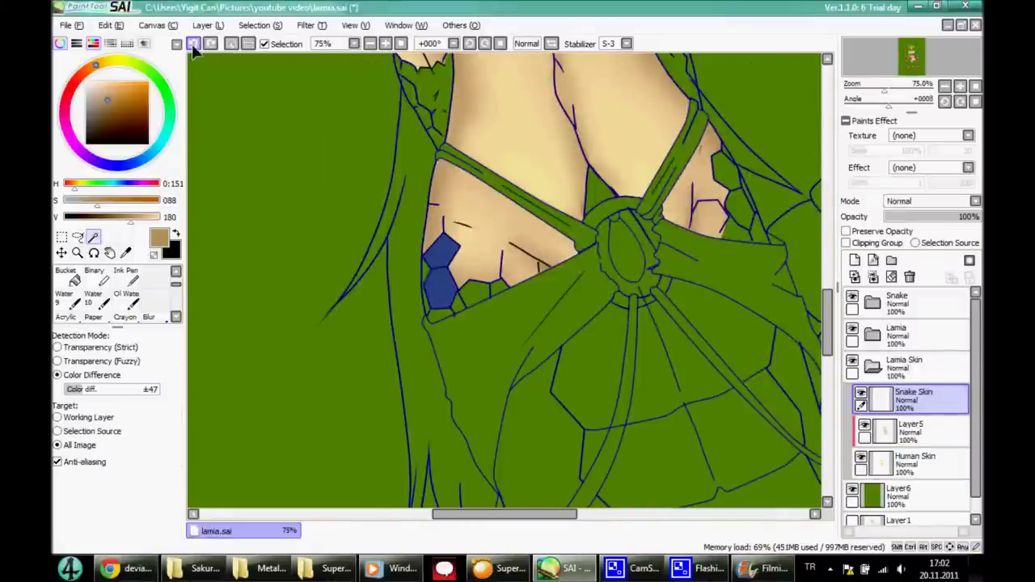
{"action": "scroll", "coordinate": [482, 296], "scroll_direction": "down", "scroll_amount": 6}
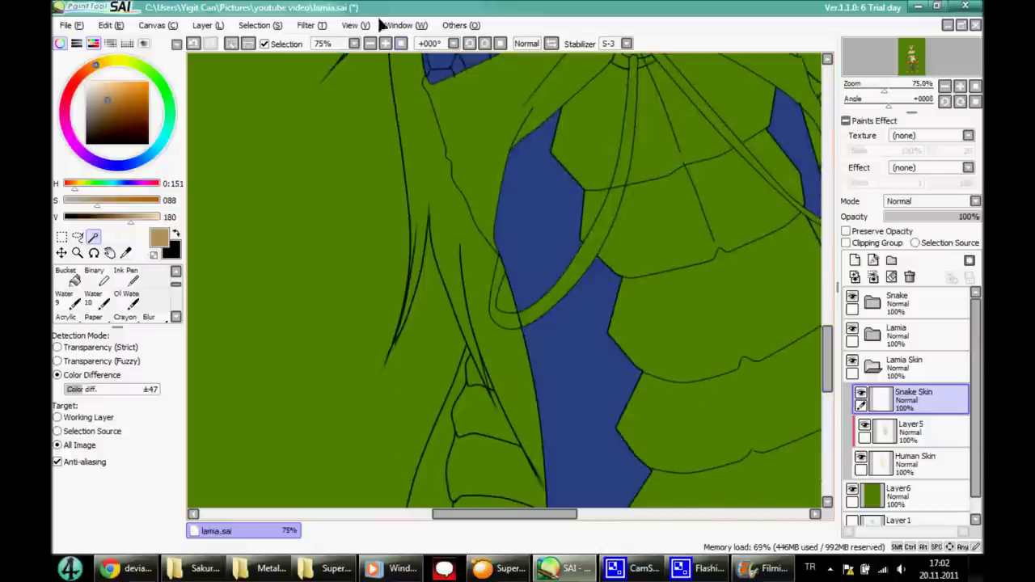
{"action": "scroll", "coordinate": [401, 300], "scroll_direction": "down", "scroll_amount": 5}
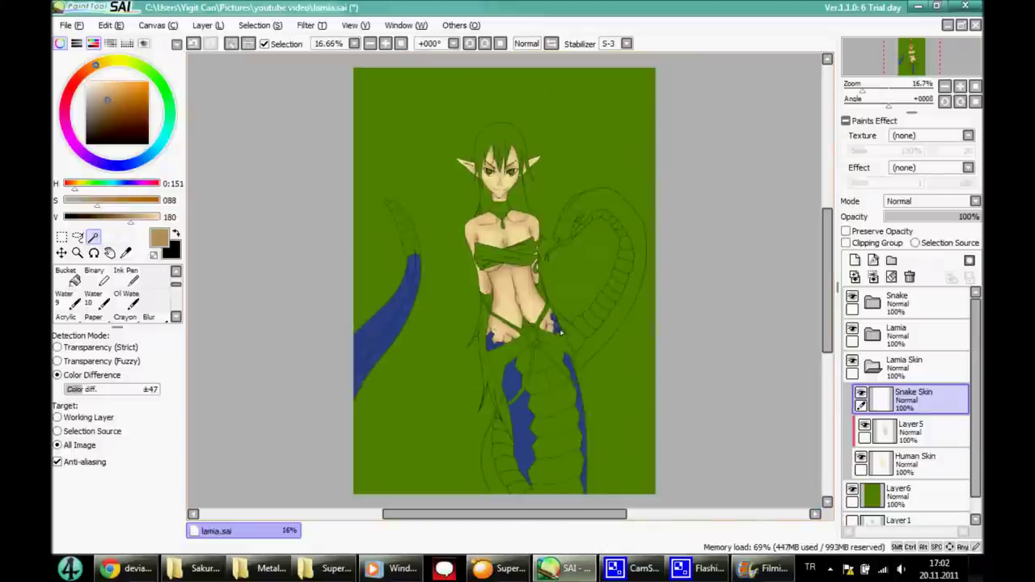
{"action": "scroll", "coordinate": [563, 334], "scroll_direction": "up", "scroll_amount": 4}
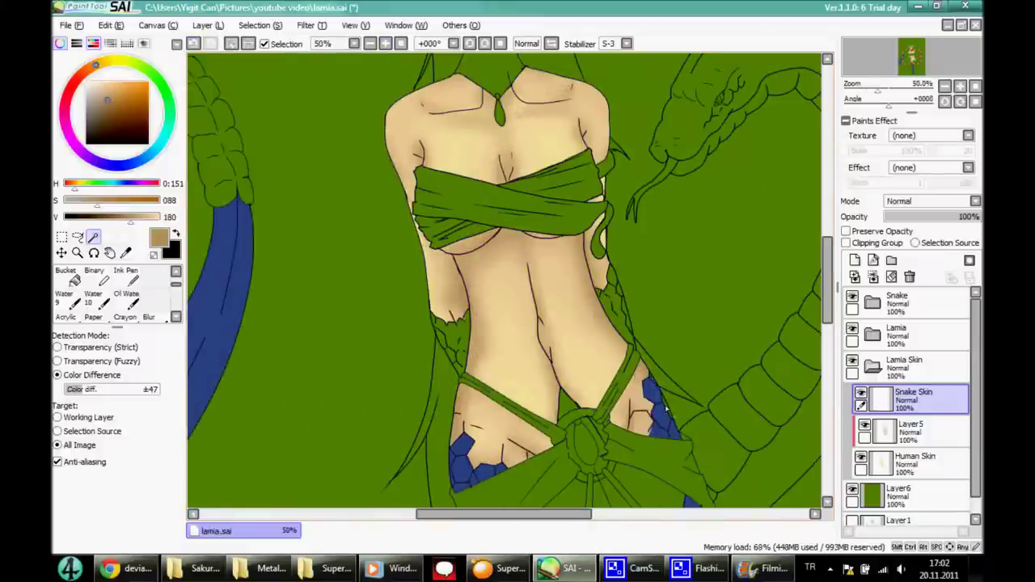
{"action": "scroll", "coordinate": [668, 409], "scroll_direction": "down", "scroll_amount": 3}
Set the foreground colour to a dark magenta with saturation 88 and value 150.
{"action": "left_click", "coordinate": [74, 140]}
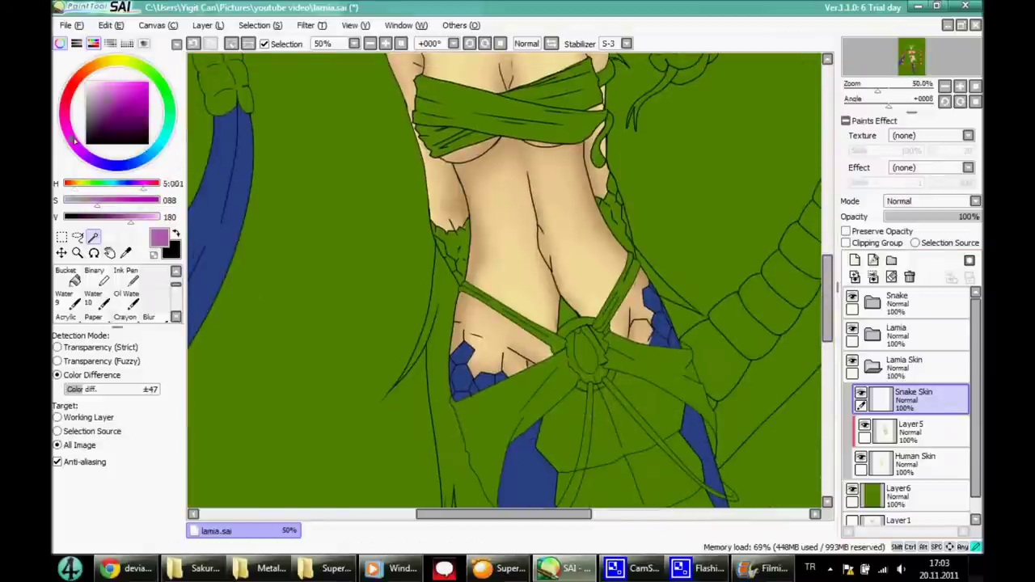
{"action": "left_click", "coordinate": [119, 217]}
Paint the selected hip, snake body and tail scales dark magenta with the Pen at size 350.
{"action": "scroll", "coordinate": [113, 291], "scroll_direction": "up", "scroll_amount": 2}
{"action": "left_click", "coordinate": [67, 275]}
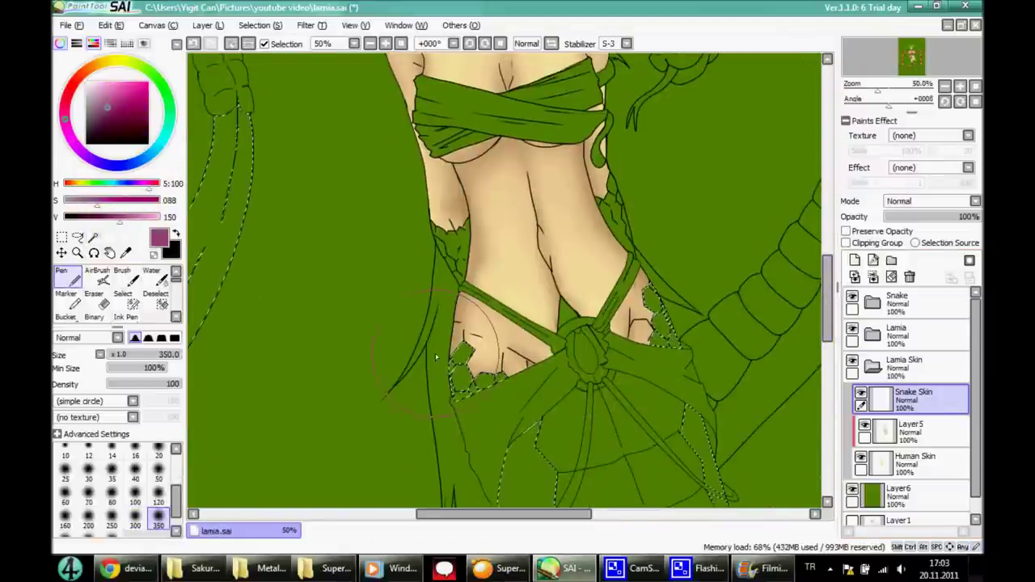
{"action": "scroll", "coordinate": [416, 76], "scroll_direction": "down", "scroll_amount": 4}
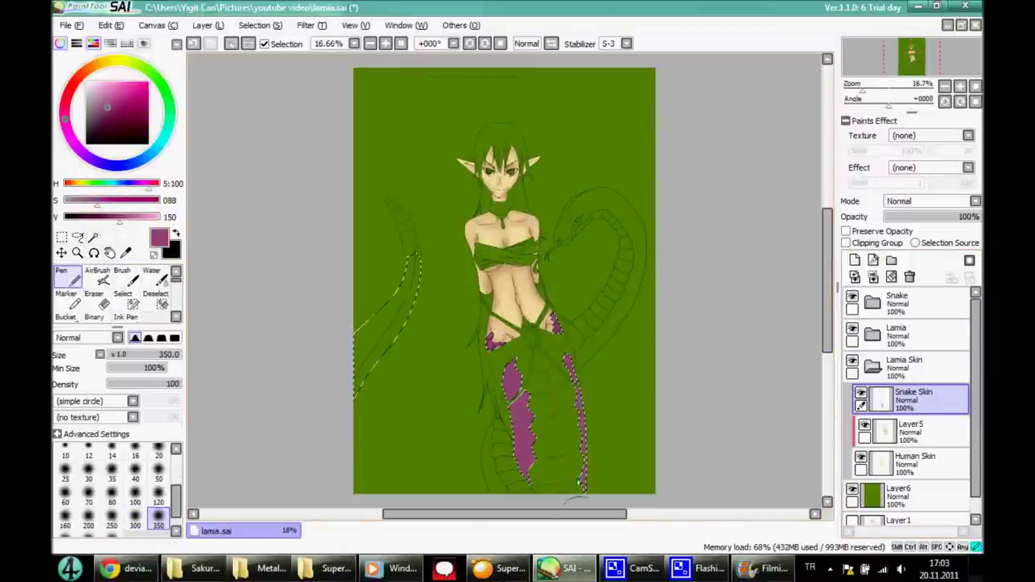
Add the scales on both forearms to the Magic Wand selection, undoing the accidental selection of the linework.
{"action": "left_click", "coordinate": [65, 306]}
{"action": "left_click", "coordinate": [385, 43]}
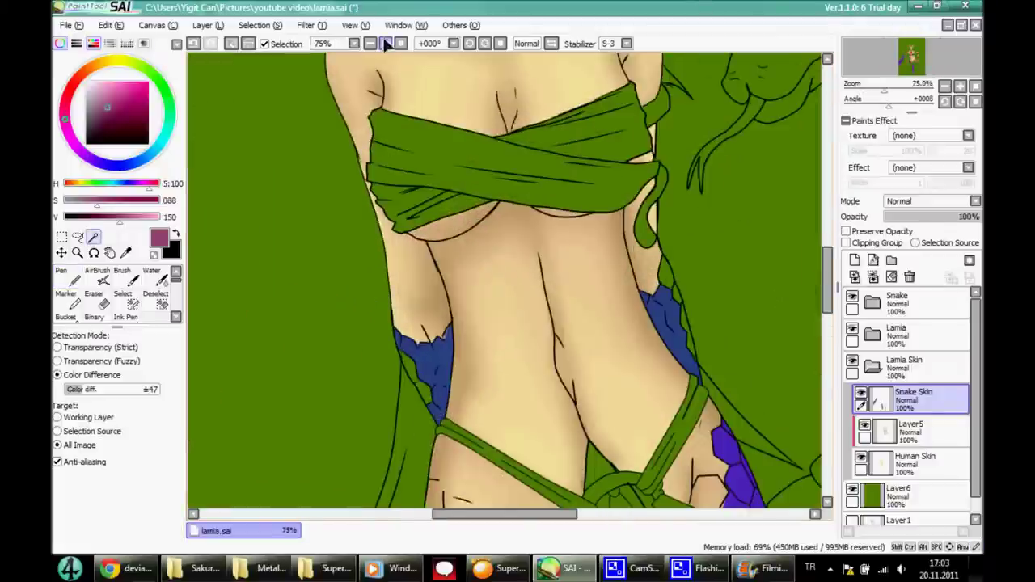
{"action": "key", "text": "ctrl+z"}
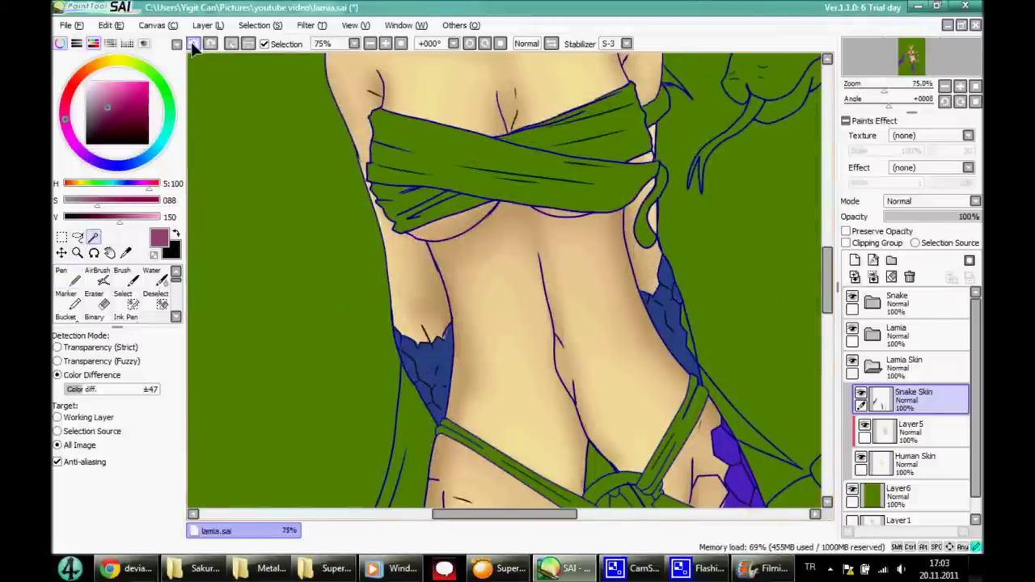
Undo the dark magenta paint on the hip, snake body and tail scales and switch back to the Magic Wand.
{"action": "left_click", "coordinate": [67, 277]}
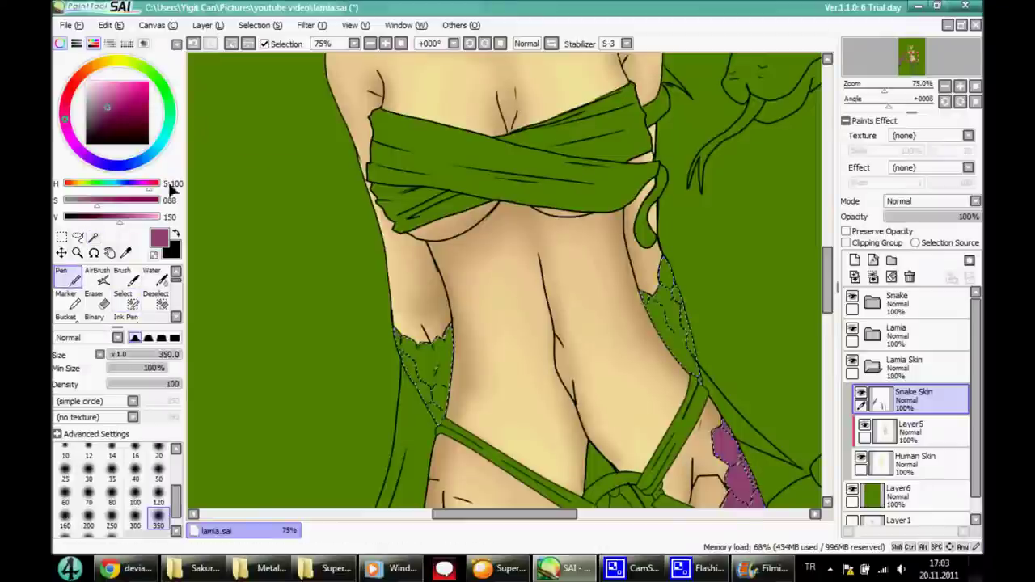
{"action": "scroll", "coordinate": [405, 97], "scroll_direction": "down", "scroll_amount": 2}
{"action": "left_click", "coordinate": [402, 43]}
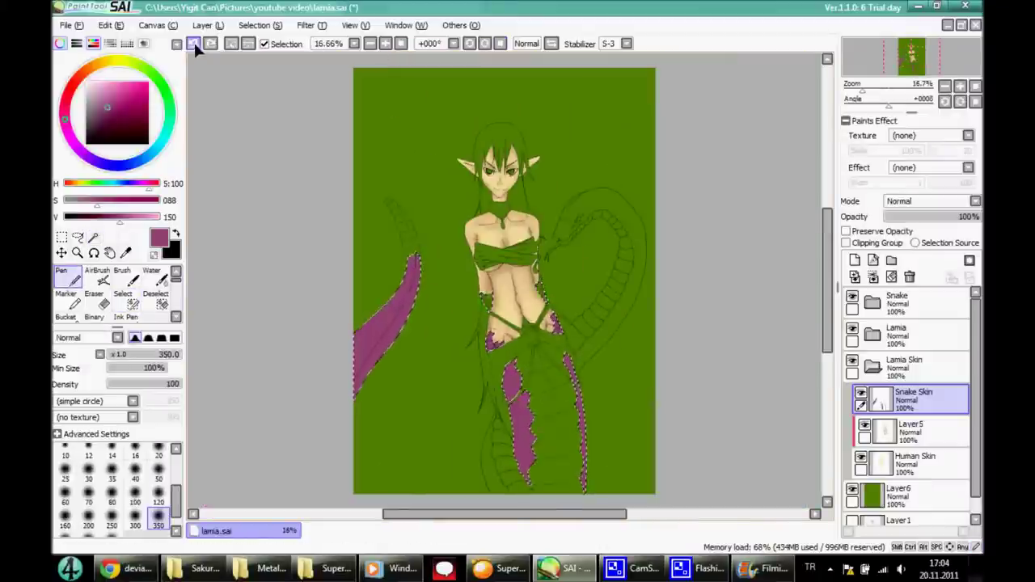
{"action": "left_click", "coordinate": [94, 237]}
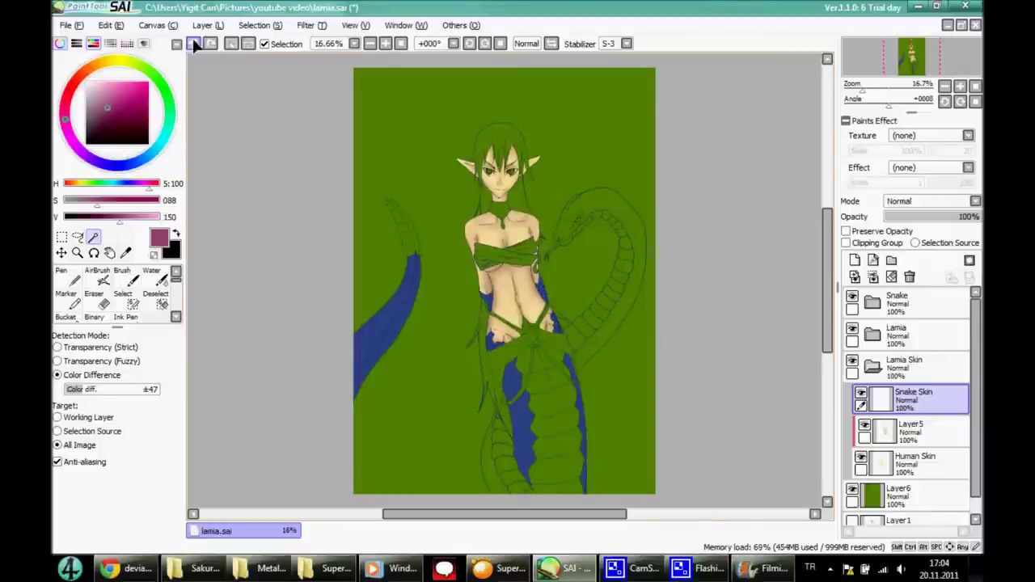
Add the remaining forearm scales to the selection and paint all selected scales a darker magenta with value 106.
{"action": "scroll", "coordinate": [443, 344], "scroll_direction": "up", "scroll_amount": 3}
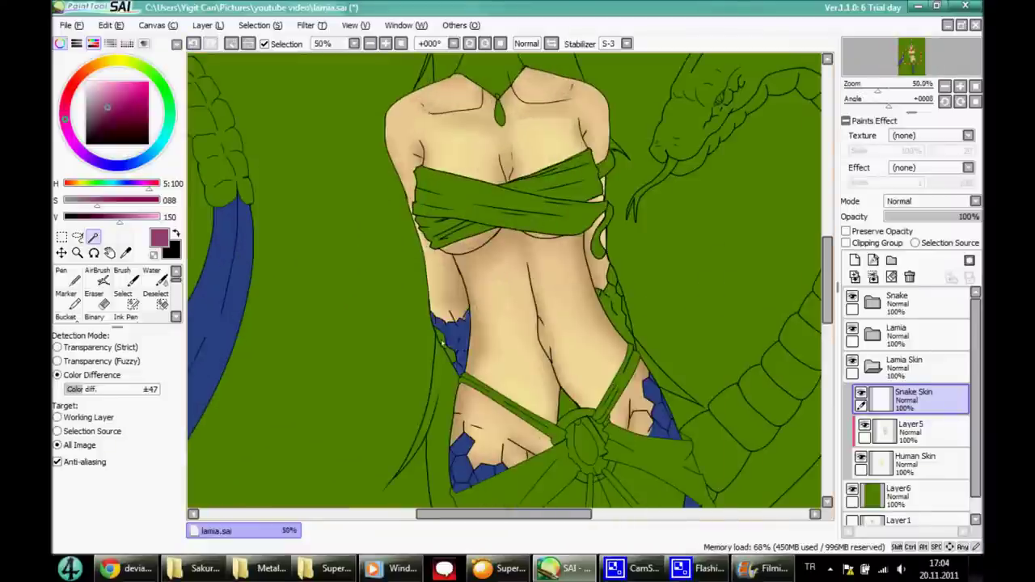
{"action": "left_click", "coordinate": [616, 322]}
{"action": "left_click", "coordinate": [114, 217]}
{"action": "left_click", "coordinate": [385, 44]}
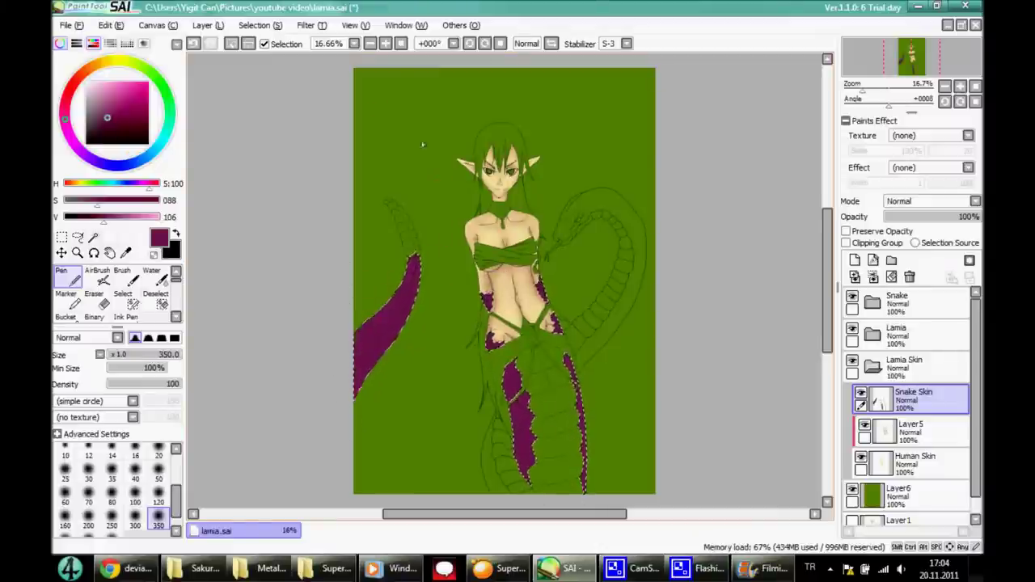
Set the colour value to 68, add a clipping-group layer above Snake Skin and clear the selection.
{"action": "scroll", "coordinate": [373, 409], "scroll_direction": "up", "scroll_amount": 1}
{"action": "left_click_drag", "start_coordinate": [99, 217], "coordinate": [90, 216]}
{"action": "left_click", "coordinate": [855, 260]}
{"action": "left_click", "coordinate": [846, 243]}
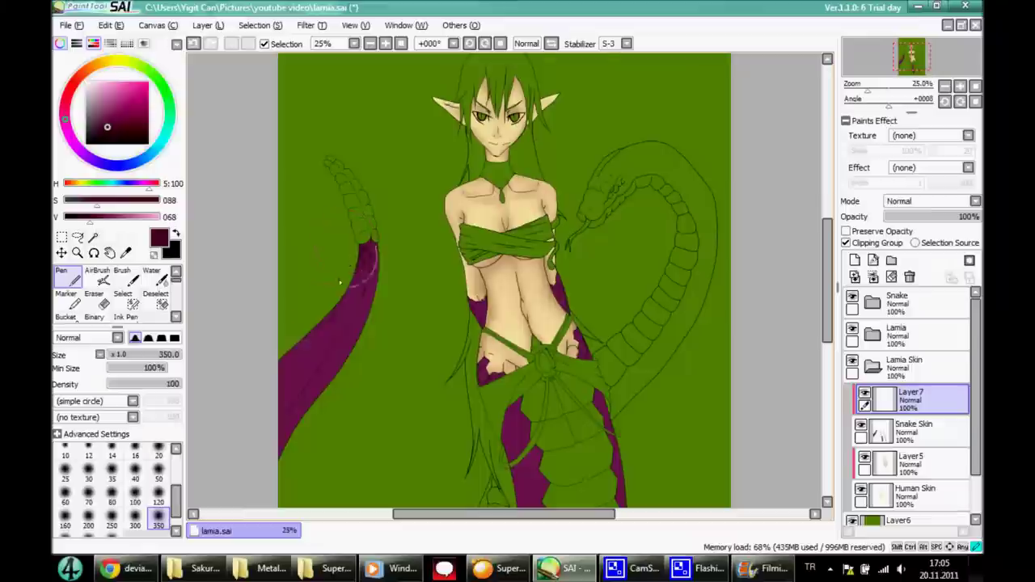
{"action": "key", "text": "ctrl+d"}
Shade the edges of the tail and the sides of the snake body with the Pen at size 200.
{"action": "left_click", "coordinate": [88, 522]}
{"action": "scroll", "coordinate": [243, 450], "scroll_direction": "down", "scroll_amount": 4}
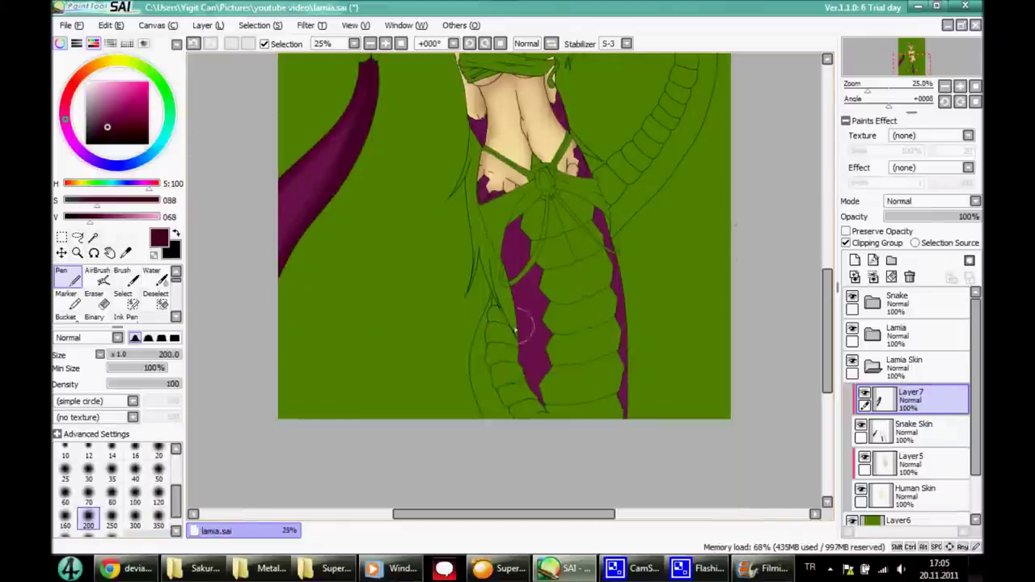
{"action": "left_click_drag", "start_coordinate": [608, 230], "coordinate": [612, 405]}
{"action": "scroll", "coordinate": [113, 291], "scroll_direction": "down", "scroll_amount": 2}
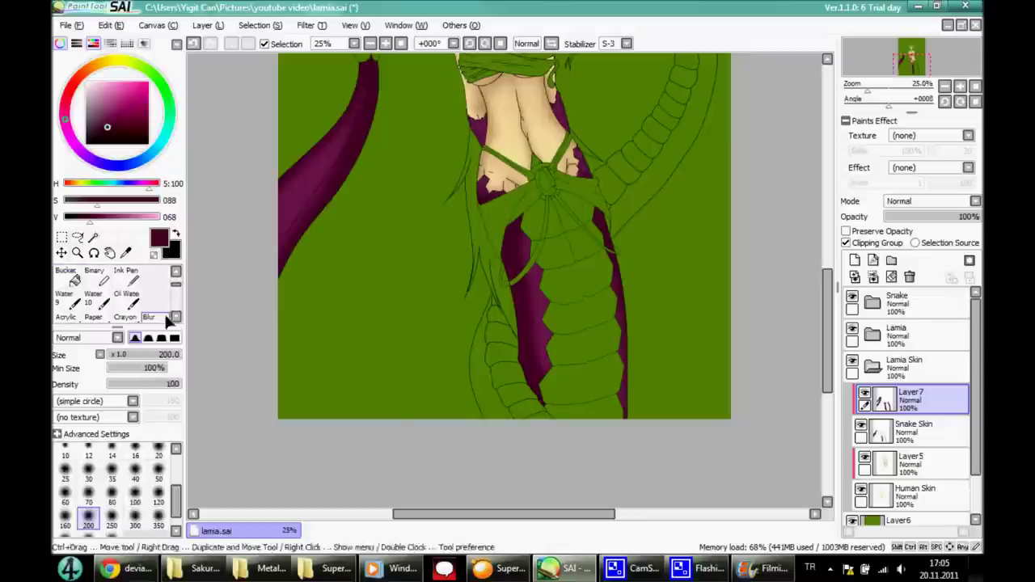
Soften the shading on the tail and snake body with the Blur brush at size 120.
{"action": "left_click", "coordinate": [149, 317]}
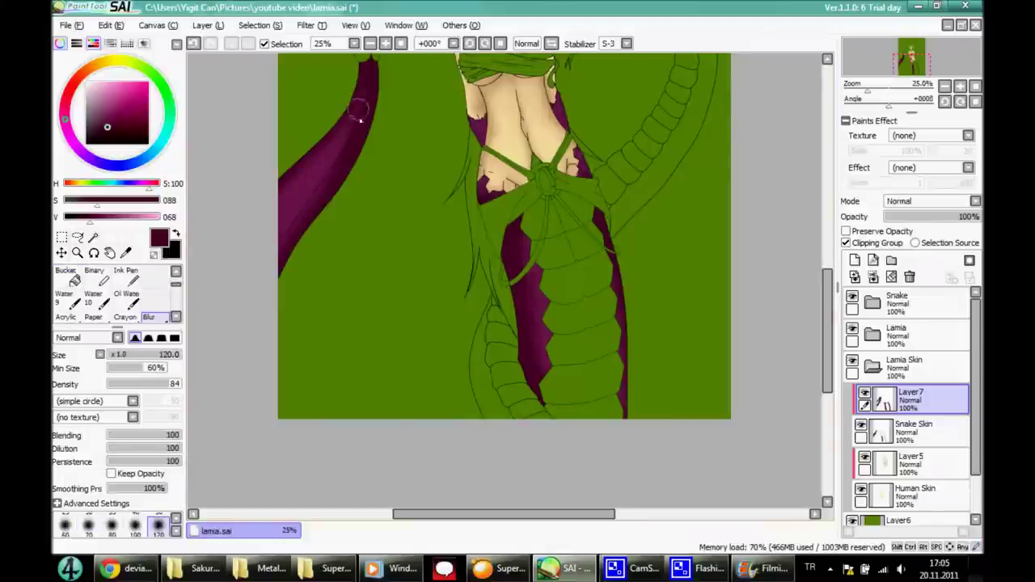
{"action": "left_click", "coordinate": [397, 44]}
{"action": "left_click", "coordinate": [386, 44]}
{"action": "left_click", "coordinate": [386, 44]}
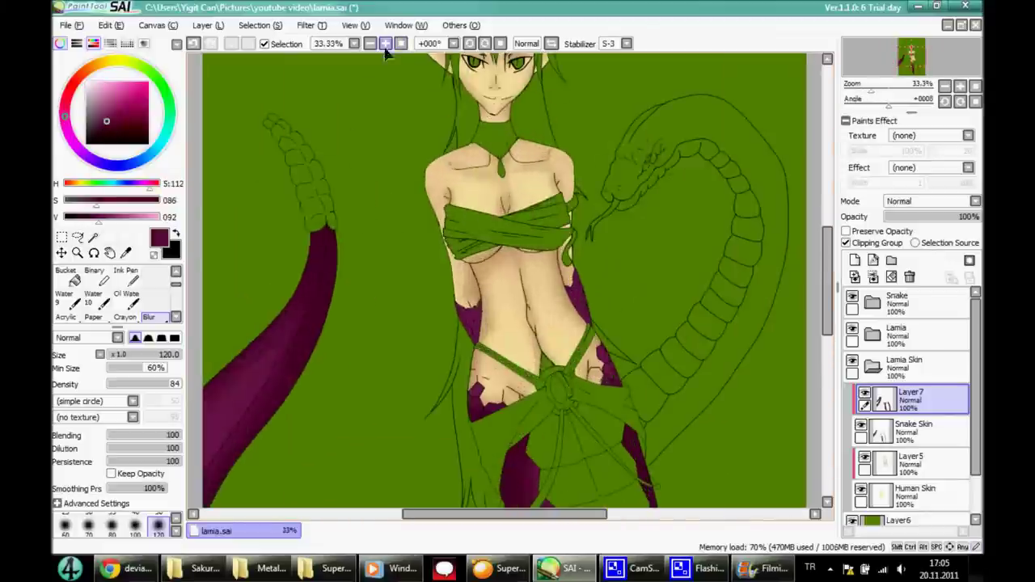
Deepen the shadows on the tail, forearms, hips and snake body with the size 200 Pen in a magenta of value 50.
{"action": "key", "text": "n"}
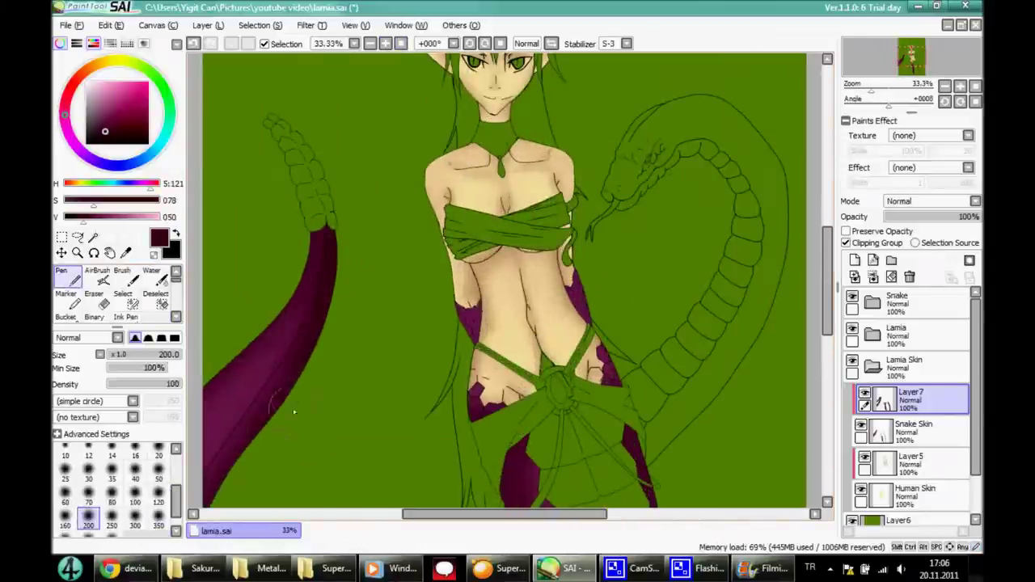
{"action": "mouse_move", "coordinate": [498, 312]}
{"action": "left_mouse_down"}
{"action": "mouse_move", "coordinate": [552, 314]}
{"action": "mouse_move", "coordinate": [594, 368]}
{"action": "left_mouse_up"}
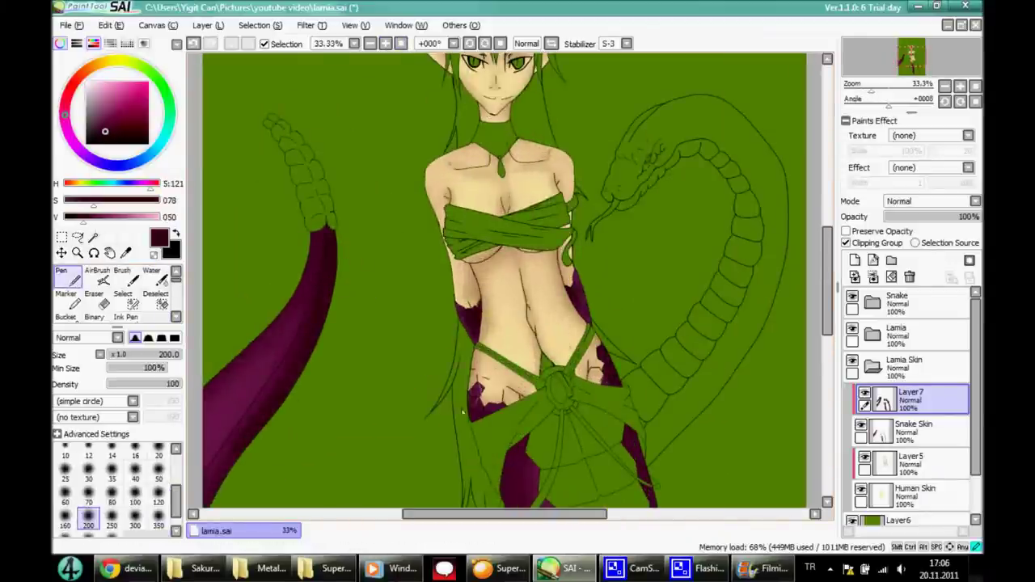
{"action": "scroll", "coordinate": [590, 333], "scroll_direction": "down", "scroll_amount": 3}
{"action": "scroll", "coordinate": [650, 332], "scroll_direction": "down", "scroll_amount": 3}
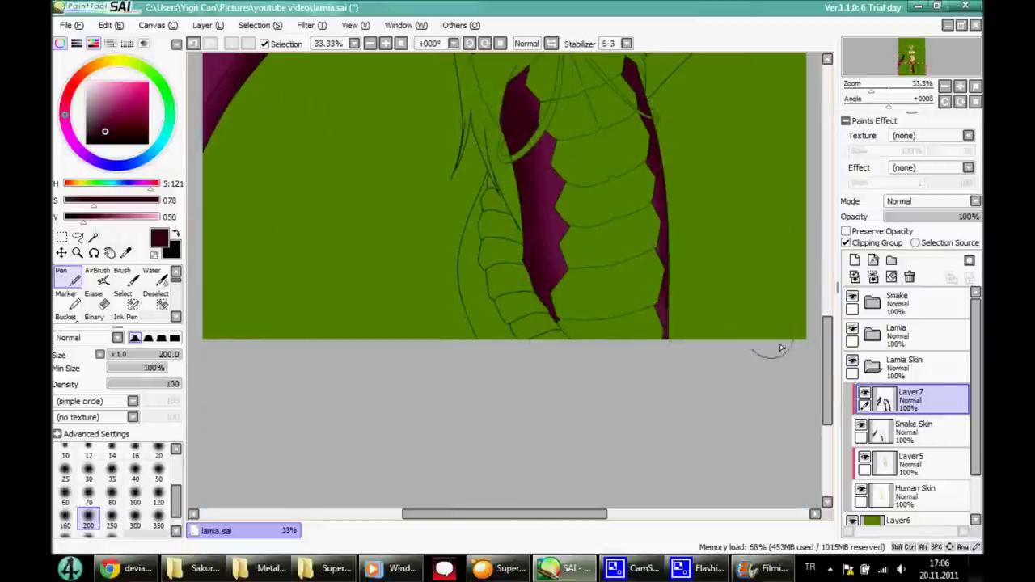
Darken the outermost edges of the tail and snake body scales with the Pen at size 120 and colour value 18.
{"action": "scroll", "coordinate": [780, 348], "scroll_direction": "up", "scroll_amount": 3}
{"action": "scroll", "coordinate": [815, 346], "scroll_direction": "up", "scroll_amount": 2}
{"action": "key", "text": "bracketleft"}
{"action": "key", "text": "bracketleft"}
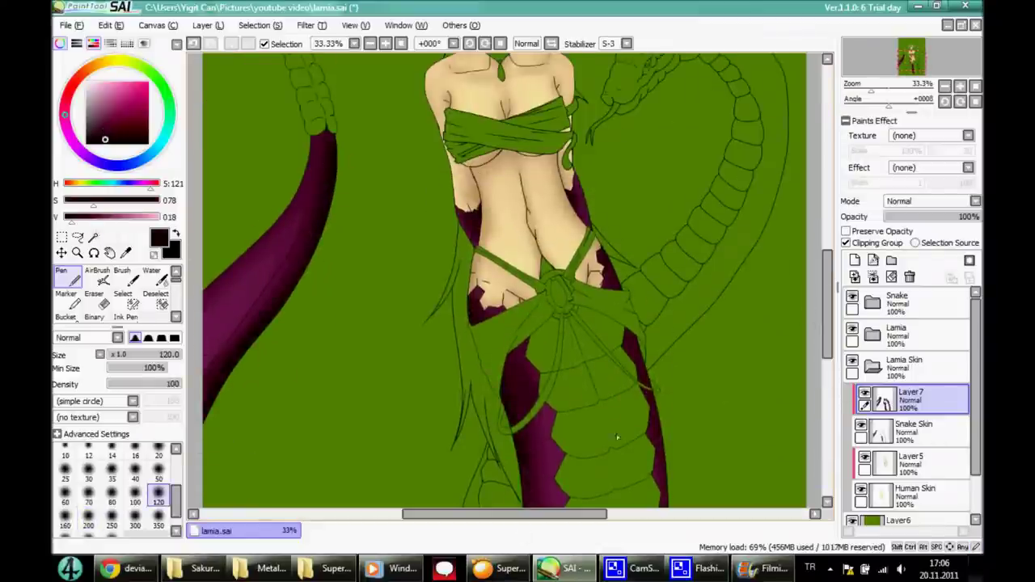
{"action": "scroll", "coordinate": [618, 437], "scroll_direction": "down", "scroll_amount": 3}
Blend the dark edge shadows with the Blur brush at size 120, touching them up with the Pen in near-black shades.
{"action": "key", "text": "b"}
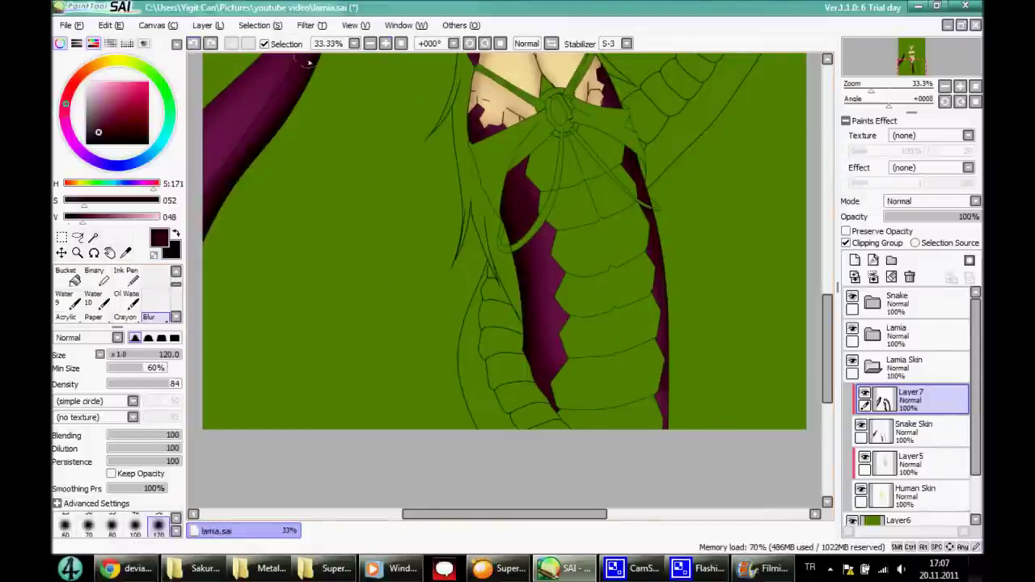
{"action": "key", "text": "n"}
{"action": "left_click", "coordinate": [637, 149], "text": "alt"}
{"action": "key", "text": "b"}
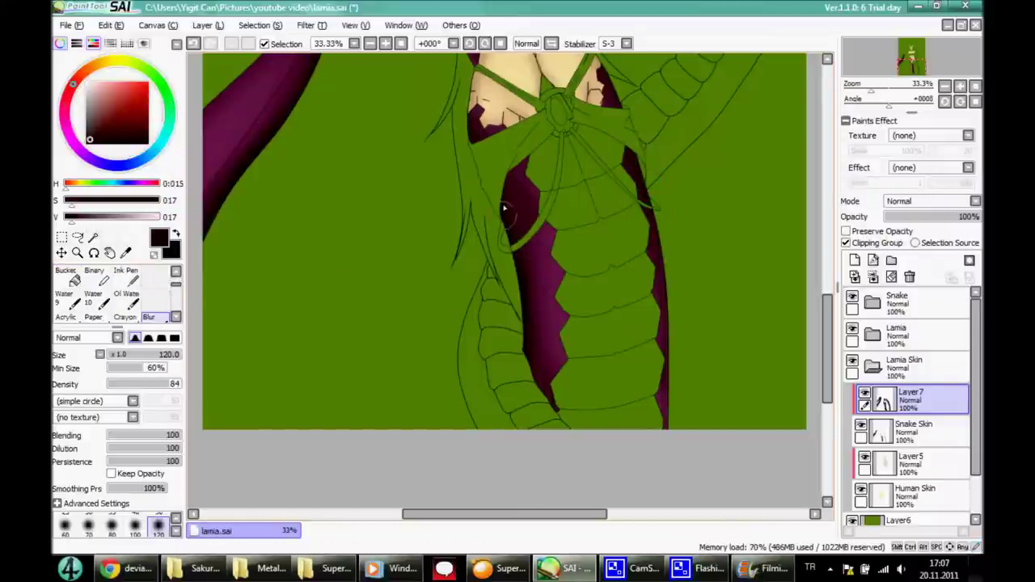
{"action": "key", "text": "n"}
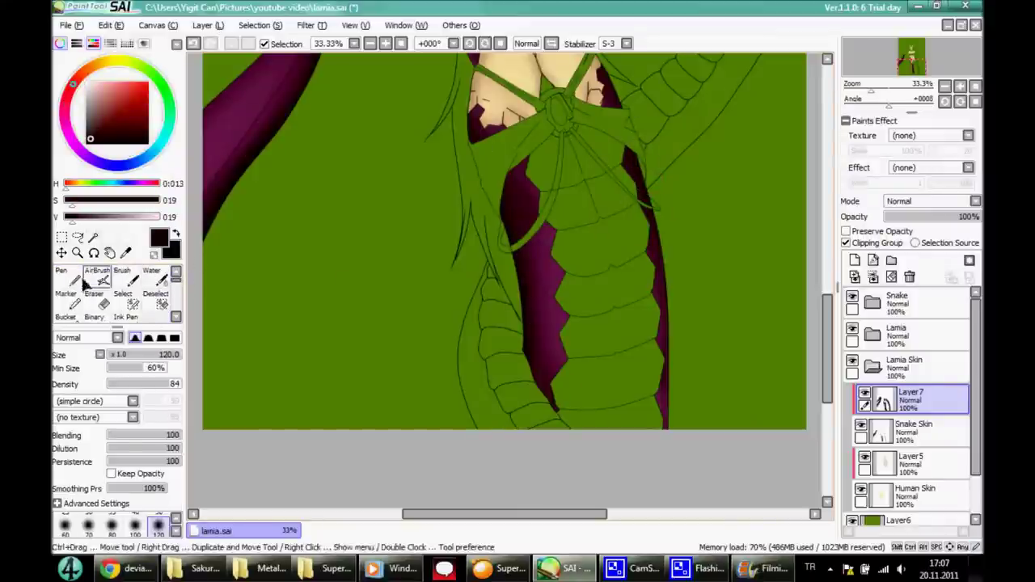
{"action": "key", "text": "b"}
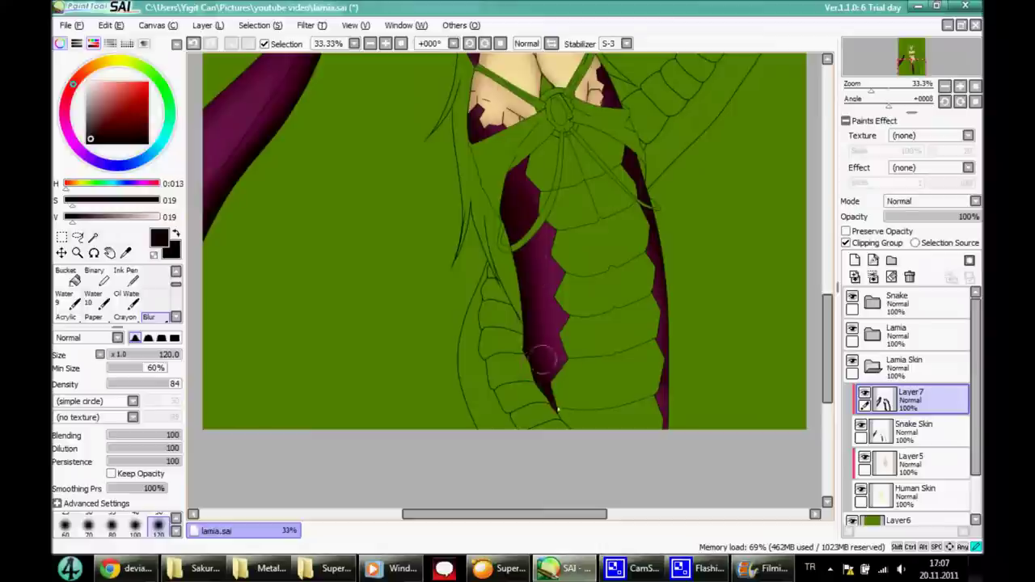
{"action": "scroll", "coordinate": [296, 250], "scroll_direction": "up", "scroll_amount": 2}
{"action": "scroll", "coordinate": [326, 99], "scroll_direction": "up", "scroll_amount": 4}
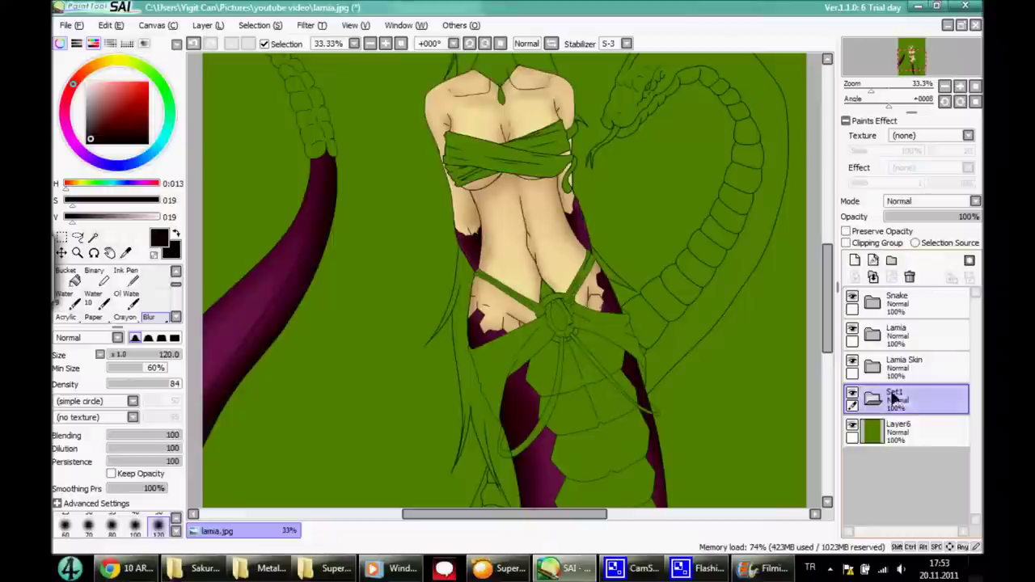
Rename the new layer set above the green background as Lamia Hair and add a new layer inside it.
{"action": "double_click", "coordinate": [893, 393]}
{"action": "type", "text": "Lamia Hair"}
{"action": "left_click", "coordinate": [568, 252]}
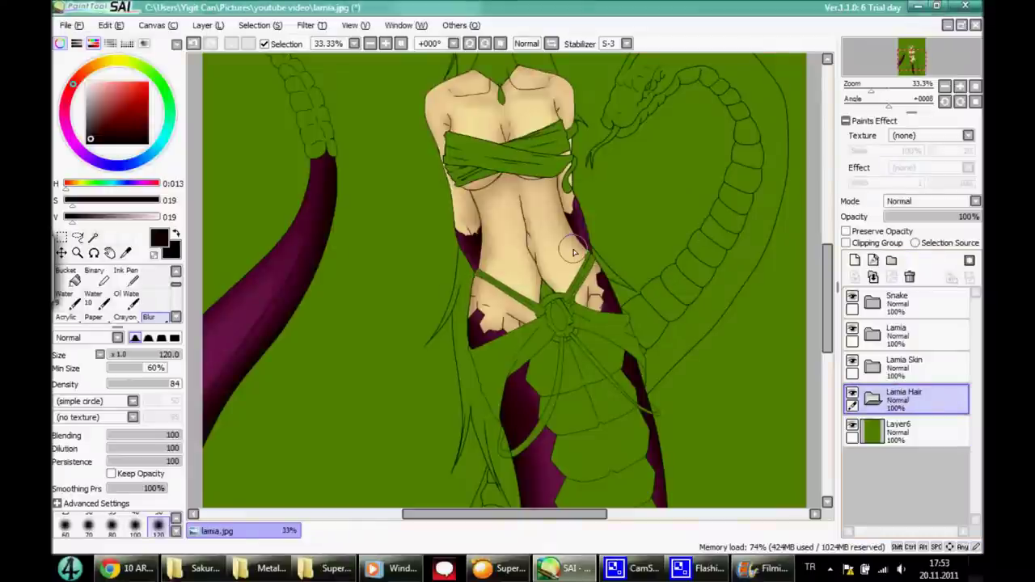
{"action": "left_click", "coordinate": [874, 260]}
{"action": "left_click_drag", "start_coordinate": [828, 300], "coordinate": [827, 255]}
{"action": "left_click", "coordinate": [93, 236]}
{"action": "left_click", "coordinate": [502, 102]}
{"action": "key", "text": "ctrl+d"}
Hide the green background layer and switch to the Select brush.
{"action": "left_click", "coordinate": [852, 457]}
{"action": "scroll", "coordinate": [173, 315], "scroll_direction": "down", "scroll_amount": 2}
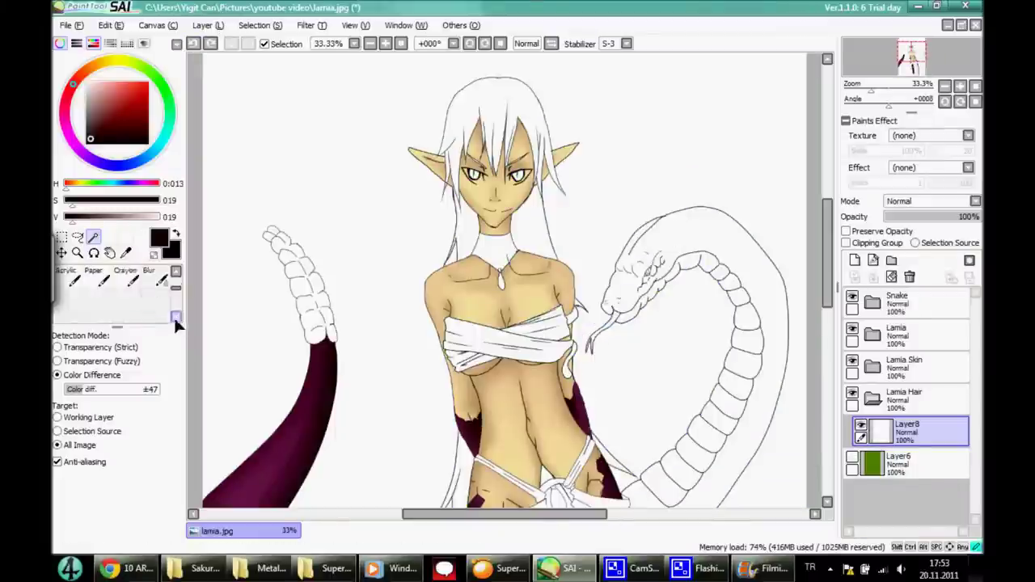
{"action": "scroll", "coordinate": [174, 315], "scroll_direction": "up", "scroll_amount": 2}
{"action": "left_click", "coordinate": [123, 277]}
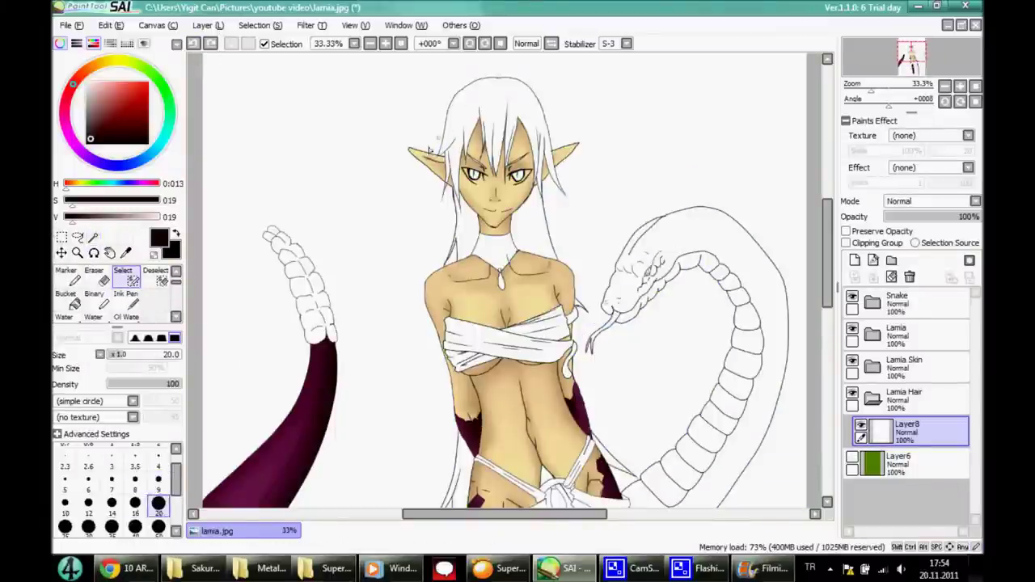
{"action": "key", "text": "bracketright"}
{"action": "key", "text": "bracketright"}
{"action": "key", "text": "bracketright"}
{"action": "key", "text": "bracketright"}
{"action": "key", "text": "bracketright"}
Trace over the gaps in the hair outline with the Select brush, undoing a stray stroke and discarding a trial Magic Wand selection.
{"action": "mouse_move", "coordinate": [453, 122]}
{"action": "left_mouse_down"}
{"action": "mouse_move", "coordinate": [478, 102]}
{"action": "mouse_move", "coordinate": [465, 235]}
{"action": "left_mouse_up"}
{"action": "left_click", "coordinate": [194, 43]}
{"action": "left_click_drag", "start_coordinate": [455, 164], "coordinate": [482, 92]}
{"action": "mouse_move", "coordinate": [463, 127]}
{"action": "left_mouse_down"}
{"action": "mouse_move", "coordinate": [487, 95]}
{"action": "mouse_move", "coordinate": [508, 116]}
{"action": "mouse_move", "coordinate": [462, 98]}
{"action": "left_mouse_up"}
{"action": "key", "text": "ctrl+a"}
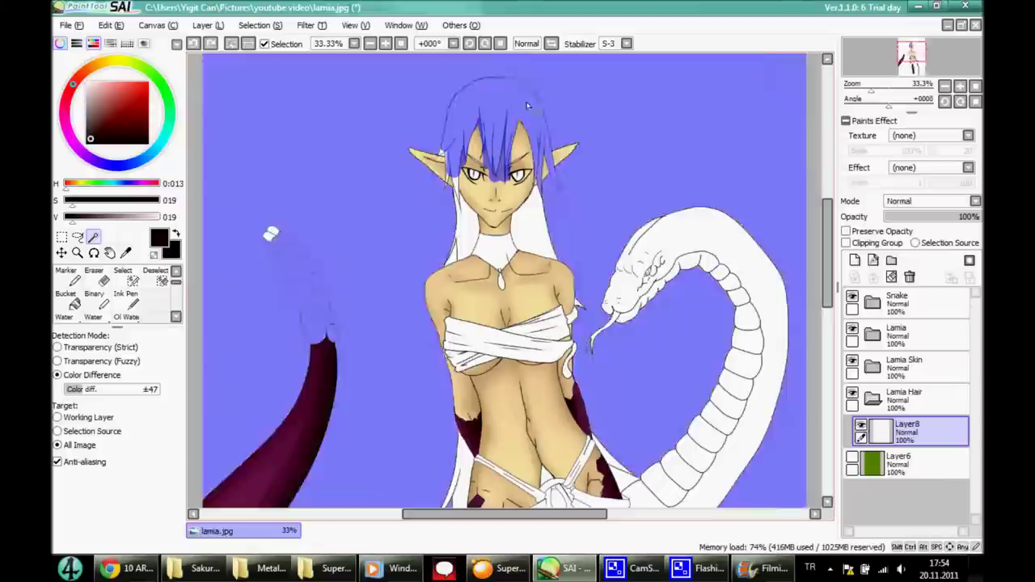
{"action": "key", "text": "ctrl+d"}
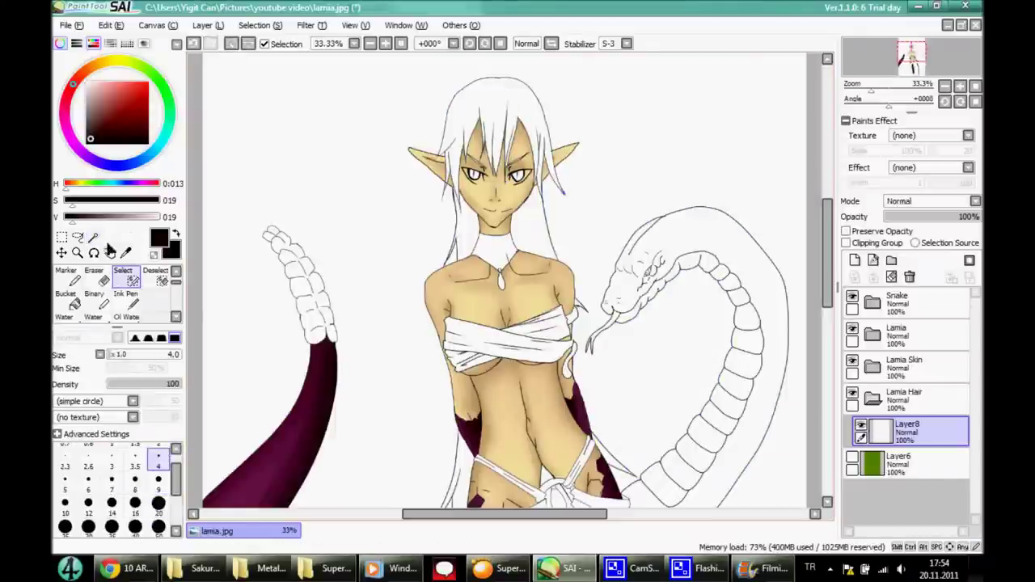
Select the head hair and the long strands beside the snake body with the Magic Wand, and show the green background layer.
{"action": "left_click", "coordinate": [94, 236]}
{"action": "left_click", "coordinate": [502, 121]}
{"action": "scroll", "coordinate": [503, 353], "scroll_direction": "down", "scroll_amount": 5}
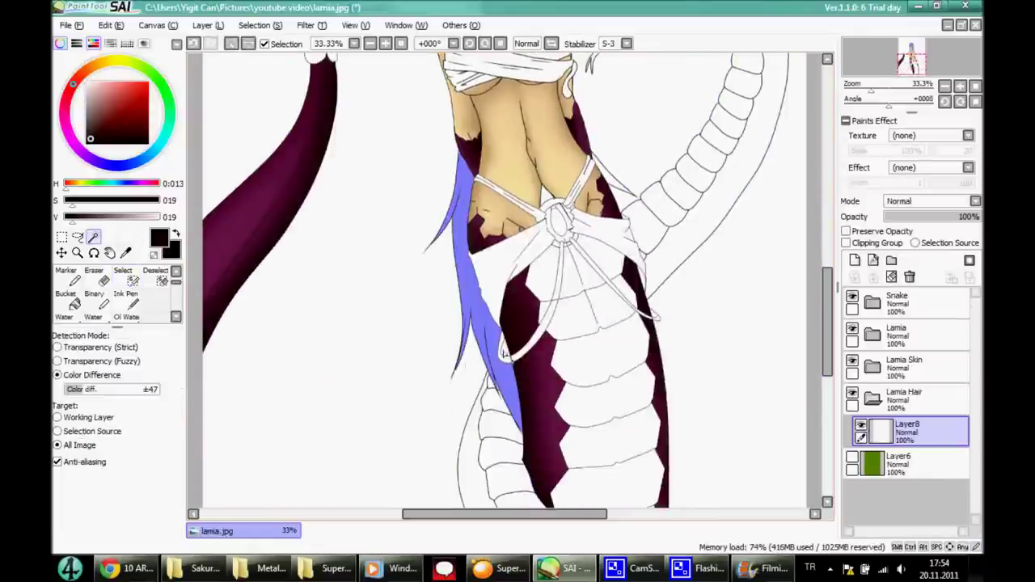
{"action": "left_click", "coordinate": [389, 48]}
{"action": "left_click", "coordinate": [853, 456]}
{"action": "key", "text": "ctrl+d"}
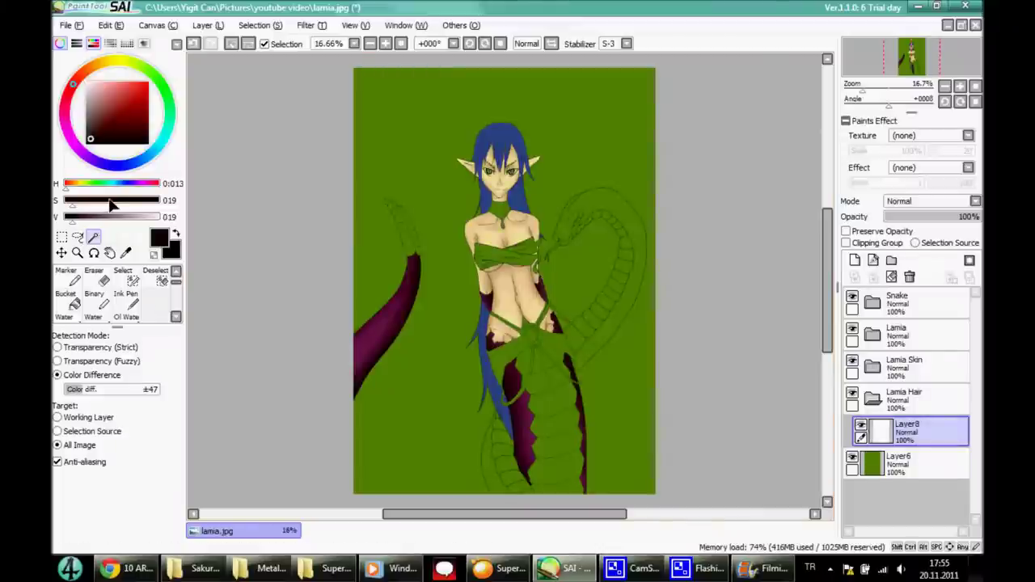
Set the colour to a teal with saturation 140 and value 168, try it on the hair and undo the stroke.
{"action": "left_click", "coordinate": [164, 137]}
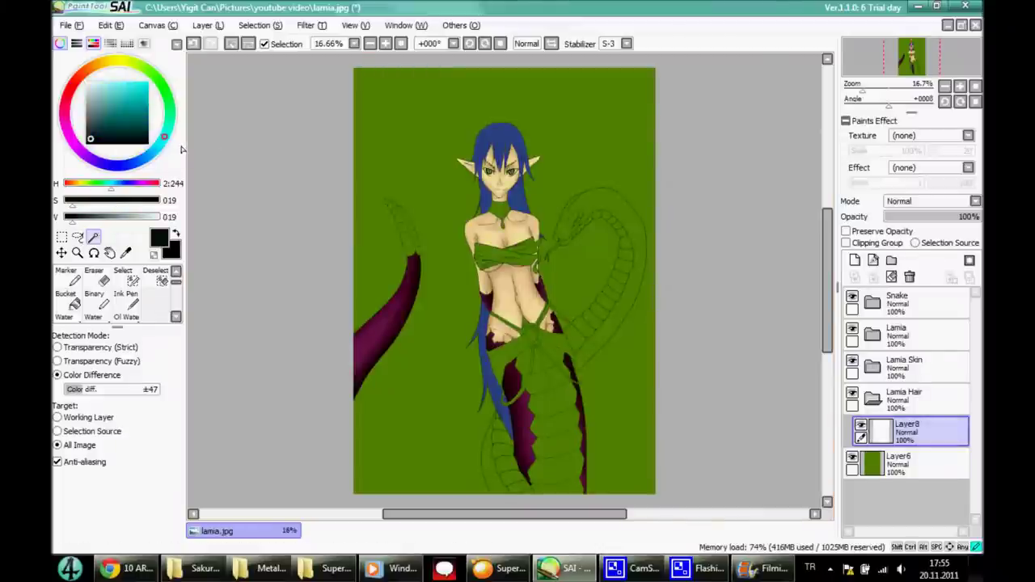
{"action": "left_click", "coordinate": [125, 216]}
{"action": "key", "text": "n"}
{"action": "mouse_move", "coordinate": [485, 129]}
{"action": "left_mouse_down"}
{"action": "mouse_move", "coordinate": [501, 202]}
{"action": "mouse_move", "coordinate": [498, 133]}
{"action": "left_mouse_up"}
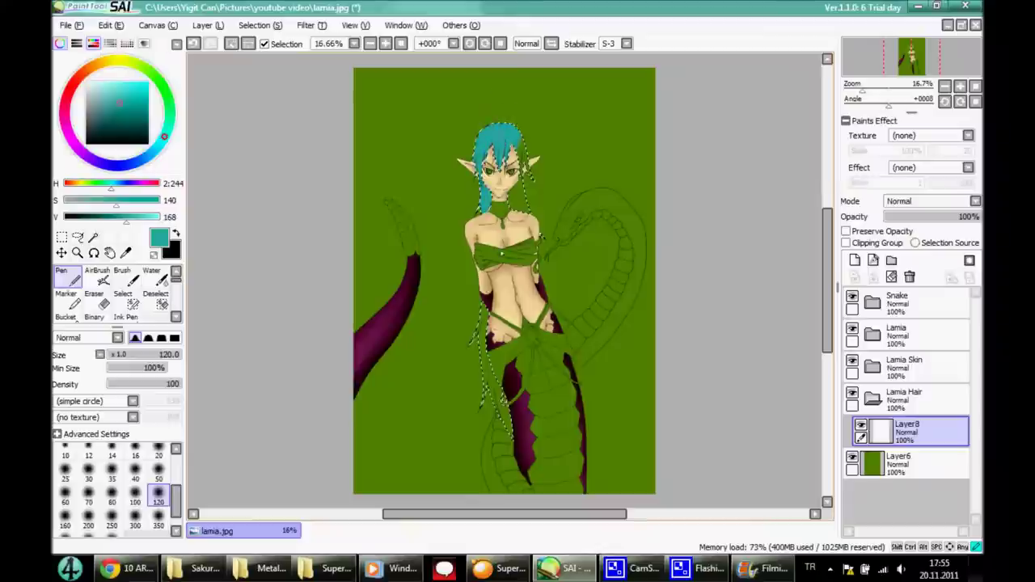
{"action": "key", "text": "ctrl+z"}
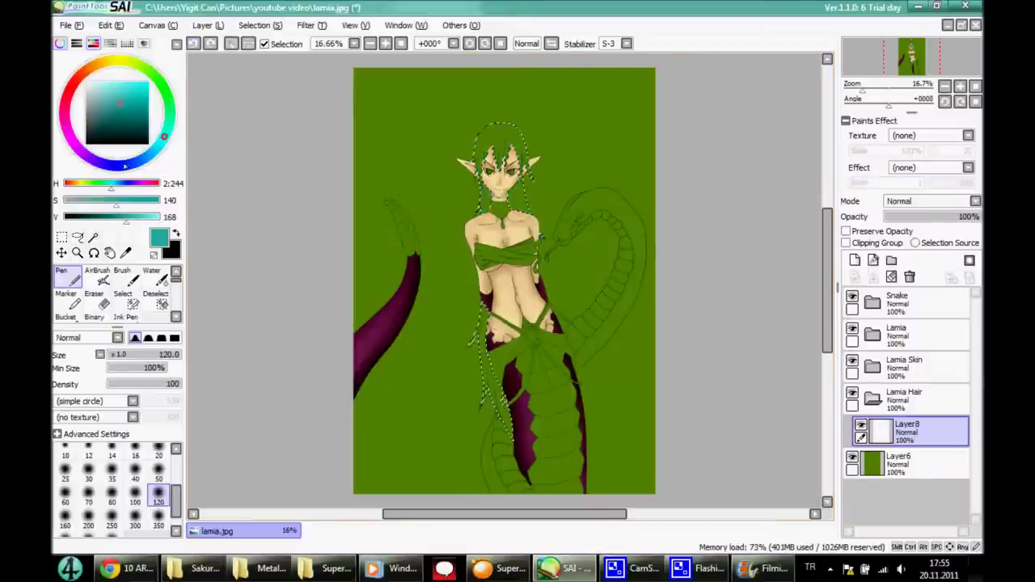
Change the hue to blue and paint all the hair with the Pen at size 120, adding the strand beside the hip to the selection.
{"action": "left_click", "coordinate": [146, 166]}
{"action": "mouse_move", "coordinate": [146, 166]}
{"action": "left_mouse_down"}
{"action": "mouse_move", "coordinate": [78, 169]}
{"action": "mouse_move", "coordinate": [67, 96]}
{"action": "mouse_move", "coordinate": [116, 50]}
{"action": "mouse_move", "coordinate": [158, 66]}
{"action": "mouse_move", "coordinate": [179, 126]}
{"action": "mouse_move", "coordinate": [136, 161]}
{"action": "left_mouse_up"}
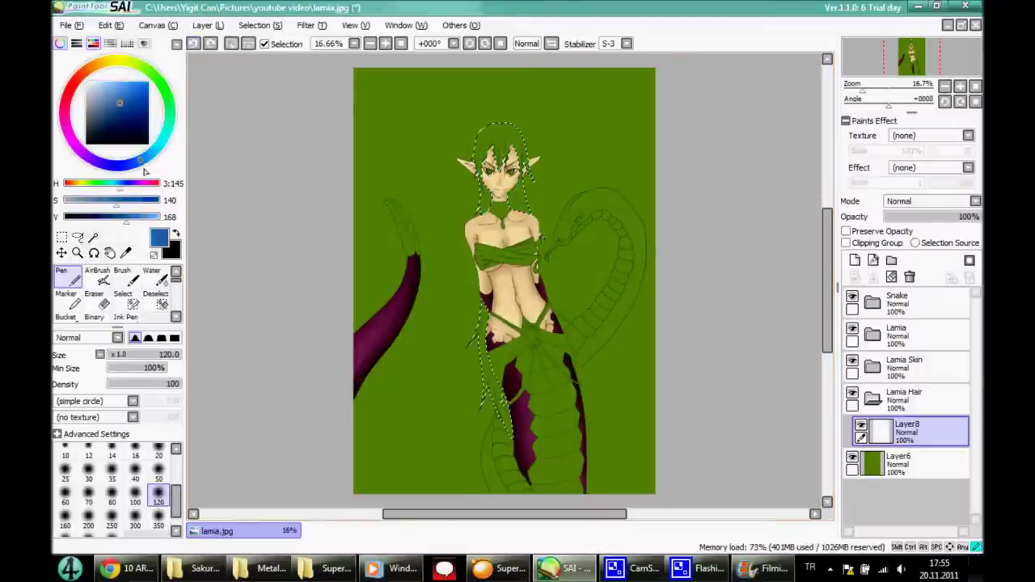
{"action": "left_click_drag", "start_coordinate": [485, 130], "coordinate": [497, 186]}
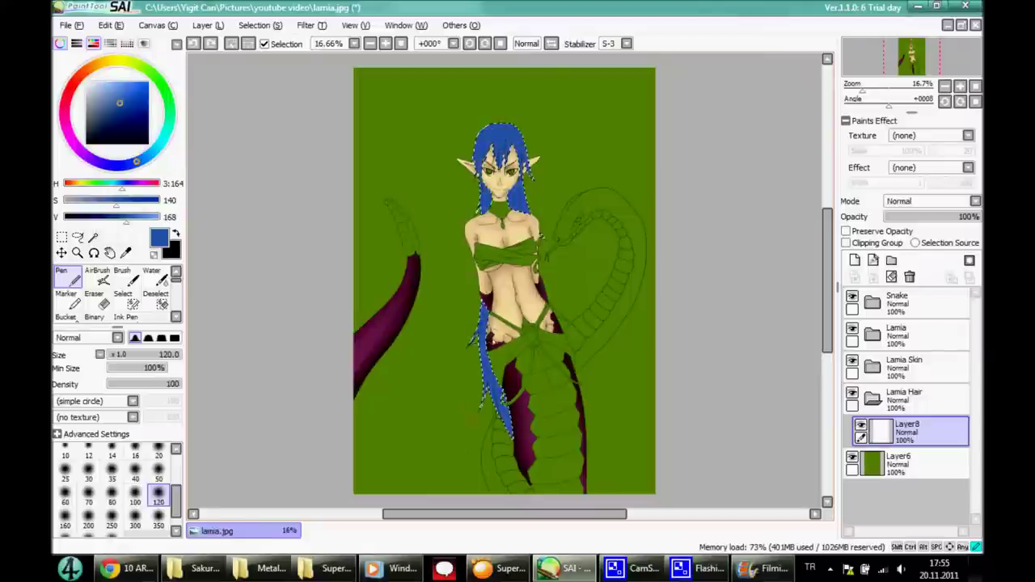
{"action": "left_click", "coordinate": [93, 237]}
{"action": "left_click", "coordinate": [67, 275]}
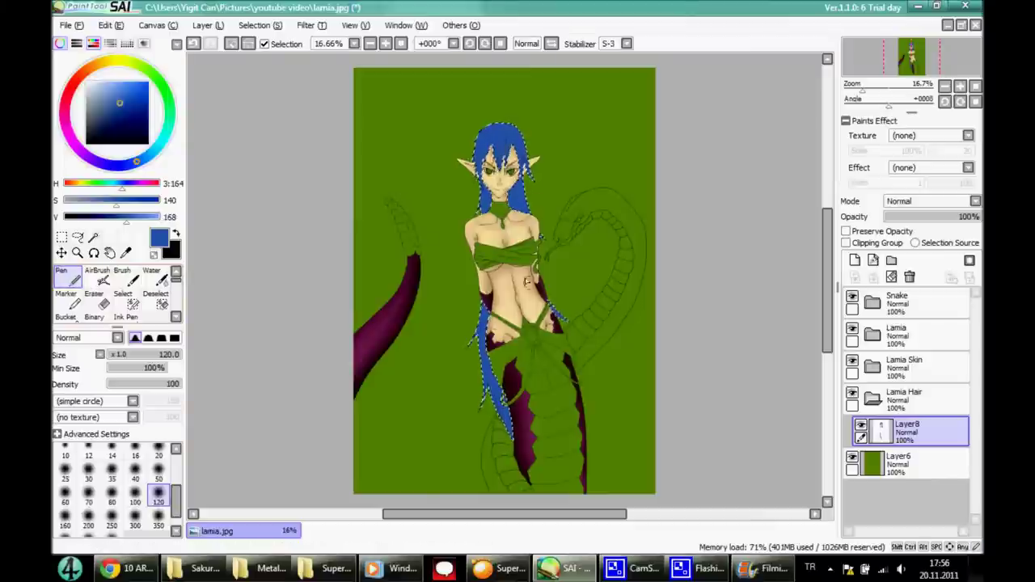
Choose the Ink Pen at size 20, add a clipping-group layer above the hair colour layer and clear the selection.
{"action": "scroll", "coordinate": [416, 90], "scroll_direction": "up", "scroll_amount": 3}
{"action": "key", "text": "ctrl+plus"}
{"action": "key", "text": "ctrl+plus"}
{"action": "key", "text": "ctrl+plus"}
{"action": "left_click", "coordinate": [125, 311]}
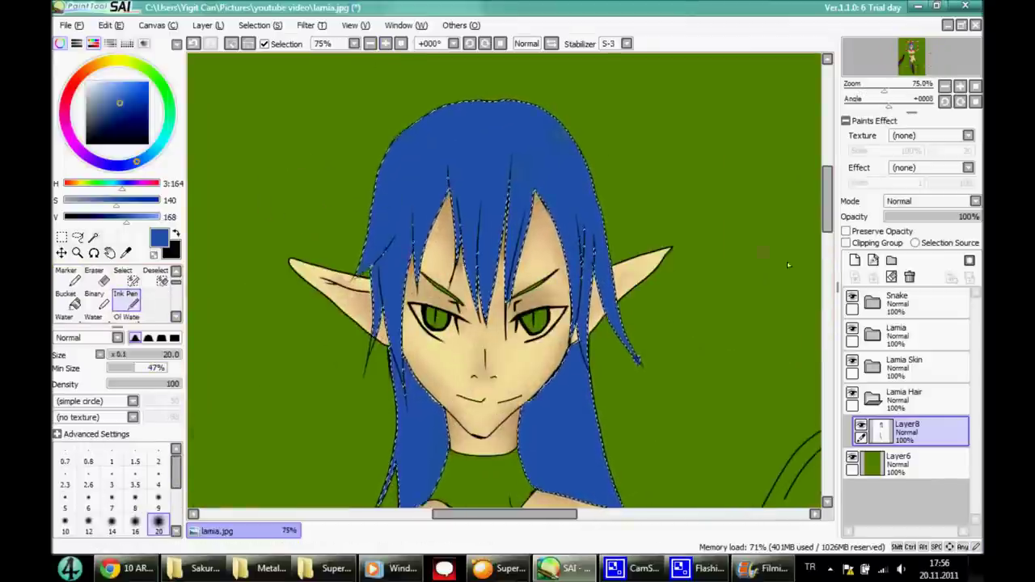
{"action": "left_click", "coordinate": [855, 260]}
{"action": "left_click", "coordinate": [846, 243]}
{"action": "left_click", "coordinate": [231, 44]}
{"action": "left_click", "coordinate": [906, 462]}
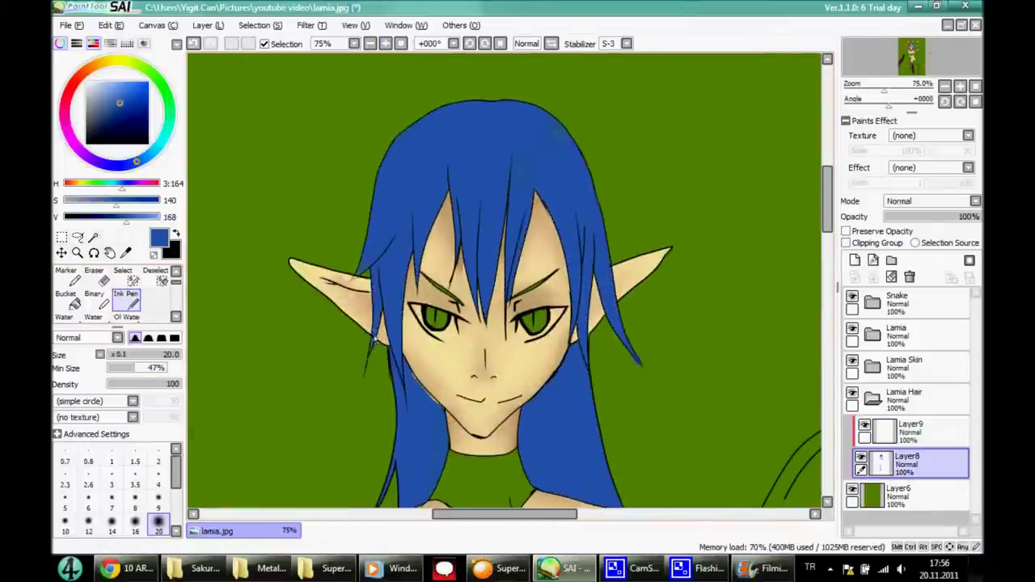
On the clipping layer above the hair colour, set the colour value to 120, try dark strands over the fringe and undo the last strokes.
{"action": "left_click", "coordinate": [910, 432]}
{"action": "left_click", "coordinate": [119, 114]}
{"action": "left_click_drag", "start_coordinate": [454, 162], "coordinate": [478, 306]}
{"action": "left_click_drag", "start_coordinate": [502, 191], "coordinate": [489, 303]}
{"action": "left_click_drag", "start_coordinate": [509, 130], "coordinate": [513, 308]}
{"action": "left_click_drag", "start_coordinate": [530, 146], "coordinate": [531, 267]}
{"action": "left_click_drag", "start_coordinate": [538, 114], "coordinate": [582, 322]}
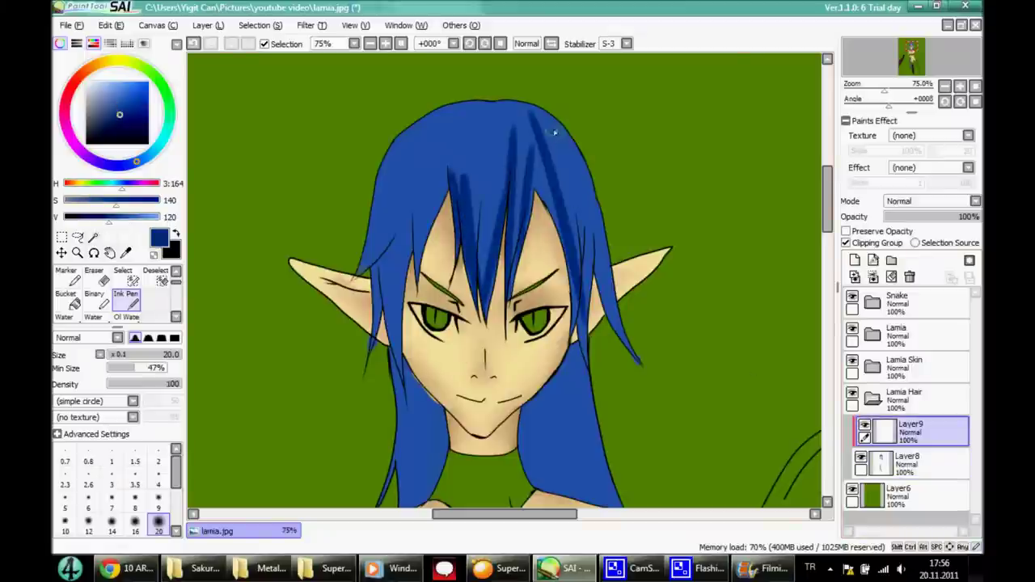
{"action": "left_click_drag", "start_coordinate": [566, 139], "coordinate": [603, 309]}
{"action": "left_click_drag", "start_coordinate": [436, 109], "coordinate": [412, 336]}
{"action": "left_click", "coordinate": [195, 45]}
{"action": "left_click", "coordinate": [194, 44]}
Paint dark blue shadow strands along the fringe tips and side locks with the Ink Pen at size 20.
{"action": "key", "text": "ctrl+plus"}
{"action": "left_click_drag", "start_coordinate": [424, 131], "coordinate": [445, 251]}
{"action": "left_click_drag", "start_coordinate": [453, 170], "coordinate": [469, 320]}
{"action": "left_click_drag", "start_coordinate": [517, 153], "coordinate": [470, 323]}
{"action": "left_click_drag", "start_coordinate": [474, 173], "coordinate": [459, 291]}
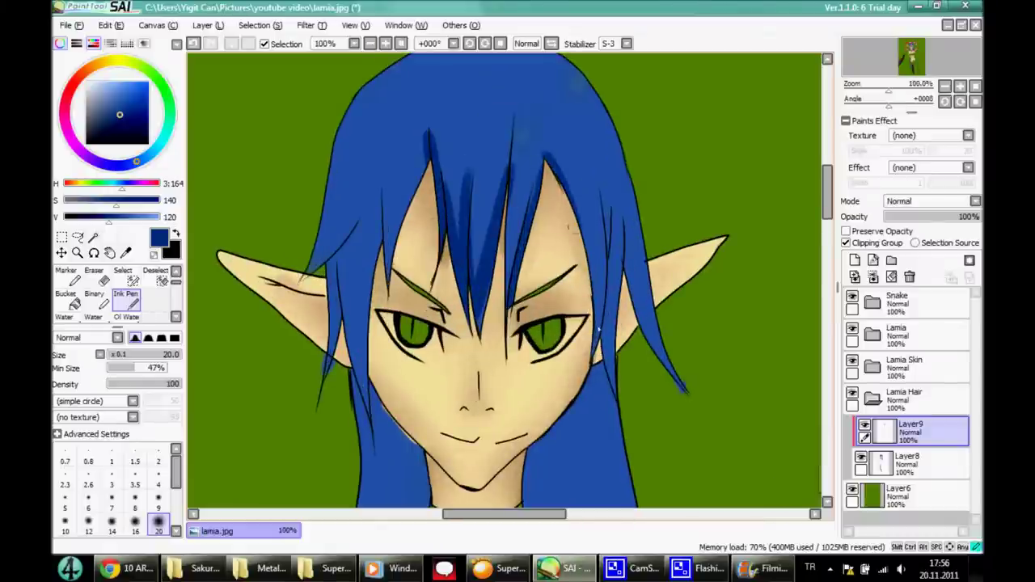
{"action": "left_click_drag", "start_coordinate": [590, 199], "coordinate": [606, 348]}
{"action": "left_click_drag", "start_coordinate": [622, 184], "coordinate": [659, 360]}
{"action": "left_click_drag", "start_coordinate": [421, 154], "coordinate": [388, 274]}
{"action": "left_click_drag", "start_coordinate": [409, 81], "coordinate": [380, 251]}
{"action": "left_click_drag", "start_coordinate": [380, 156], "coordinate": [356, 319]}
Draw thinner dark strands down the crown of the hair with the Ink Pen at size 9.
{"action": "left_click", "coordinate": [158, 508]}
{"action": "left_click_drag", "start_coordinate": [384, 91], "coordinate": [348, 224]}
{"action": "left_click_drag", "start_coordinate": [376, 138], "coordinate": [359, 191]}
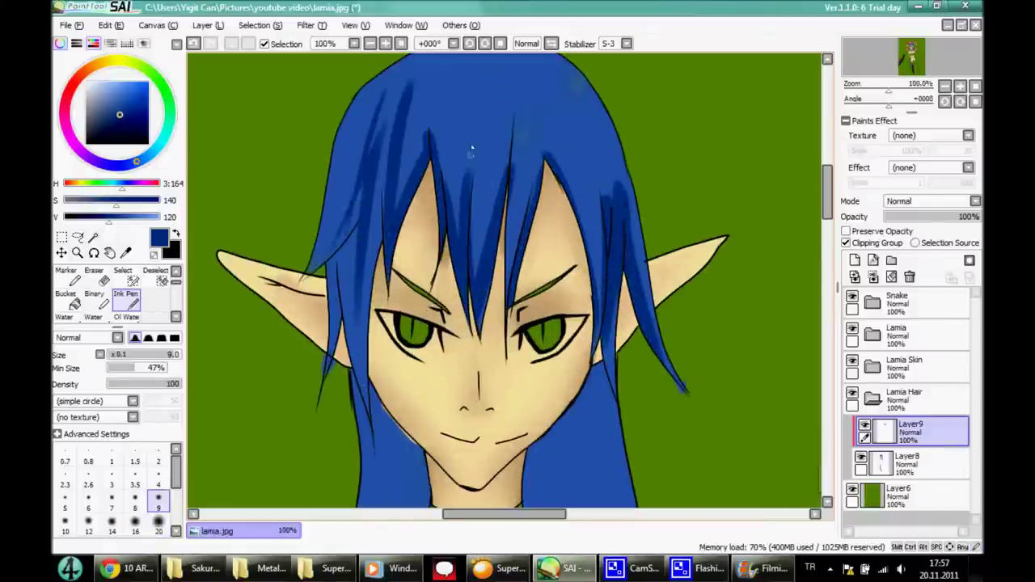
{"action": "left_click_drag", "start_coordinate": [476, 75], "coordinate": [470, 218]}
{"action": "left_click_drag", "start_coordinate": [502, 70], "coordinate": [492, 222]}
{"action": "left_click_drag", "start_coordinate": [566, 71], "coordinate": [534, 228]}
{"action": "left_click_drag", "start_coordinate": [603, 95], "coordinate": [558, 194]}
Draw thin dark strands down the long hair on both sides of the neck, plus another strand on the crown.
{"action": "scroll", "coordinate": [485, 243], "scroll_direction": "down", "scroll_amount": 3}
{"action": "left_click_drag", "start_coordinate": [427, 309], "coordinate": [421, 399]}
{"action": "left_click_drag", "start_coordinate": [408, 287], "coordinate": [387, 428]}
{"action": "left_click_drag", "start_coordinate": [393, 267], "coordinate": [374, 452]}
{"action": "left_click_drag", "start_coordinate": [420, 312], "coordinate": [410, 381]}
{"action": "left_click_drag", "start_coordinate": [556, 312], "coordinate": [523, 425]}
{"action": "left_click_drag", "start_coordinate": [542, 309], "coordinate": [524, 387]}
{"action": "mouse_move", "coordinate": [581, 291]}
{"action": "left_mouse_down"}
{"action": "mouse_move", "coordinate": [555, 432]}
{"action": "mouse_move", "coordinate": [567, 437]}
{"action": "left_mouse_up"}
{"action": "left_click_drag", "start_coordinate": [647, 267], "coordinate": [616, 449]}
{"action": "left_click_drag", "start_coordinate": [566, 297], "coordinate": [553, 412]}
{"action": "left_click_drag", "start_coordinate": [601, 237], "coordinate": [573, 424]}
{"action": "left_click_drag", "start_coordinate": [597, 275], "coordinate": [576, 429]}
{"action": "scroll", "coordinate": [501, 283], "scroll_direction": "up", "scroll_amount": 5}
{"action": "left_click_drag", "start_coordinate": [441, 187], "coordinate": [419, 281]}
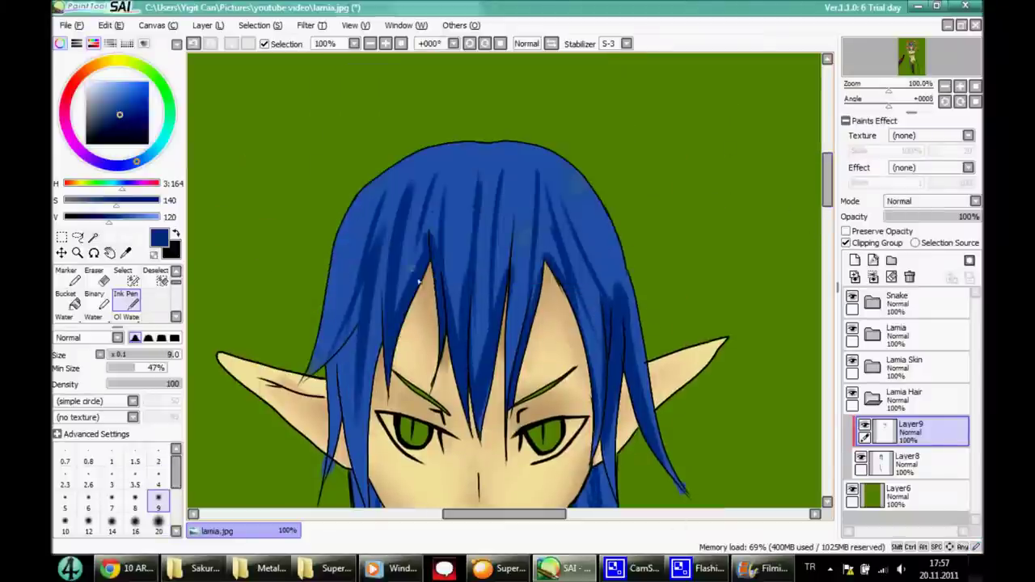
{"action": "scroll", "coordinate": [81, 289], "scroll_direction": "up", "scroll_amount": 1}
Shade the outer edges of the head hair and the inner hair beside the neck with the Pen at size 120.
{"action": "left_click", "coordinate": [67, 275]}
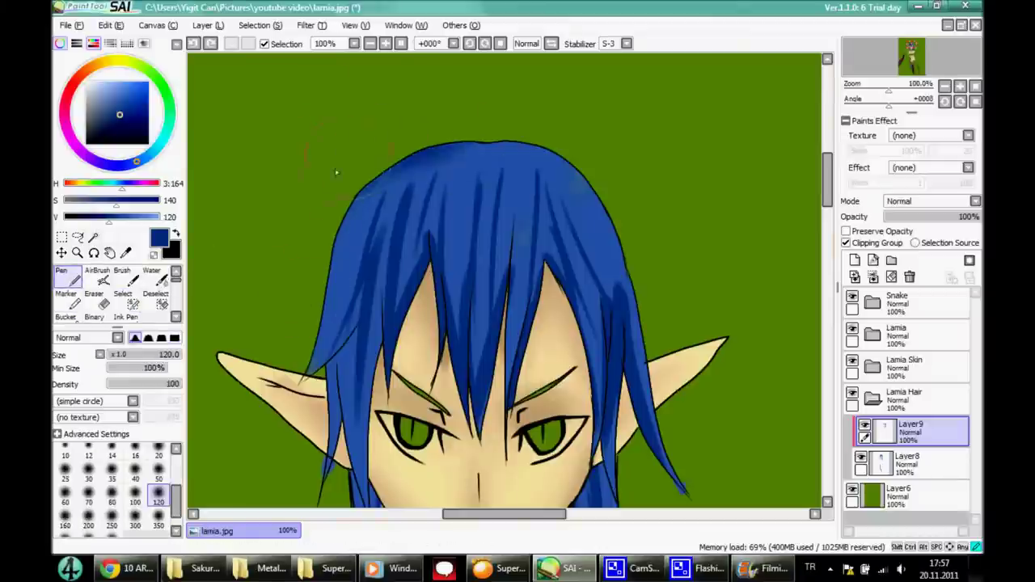
{"action": "left_click_drag", "start_coordinate": [453, 150], "coordinate": [599, 202]}
{"action": "left_click_drag", "start_coordinate": [583, 178], "coordinate": [647, 437]}
{"action": "left_click_drag", "start_coordinate": [413, 153], "coordinate": [339, 291]}
{"action": "left_click_drag", "start_coordinate": [372, 218], "coordinate": [315, 372]}
{"action": "scroll", "coordinate": [364, 323], "scroll_direction": "down", "scroll_amount": 8}
{"action": "left_click_drag", "start_coordinate": [413, 182], "coordinate": [408, 283]}
{"action": "left_click_drag", "start_coordinate": [566, 170], "coordinate": [534, 300]}
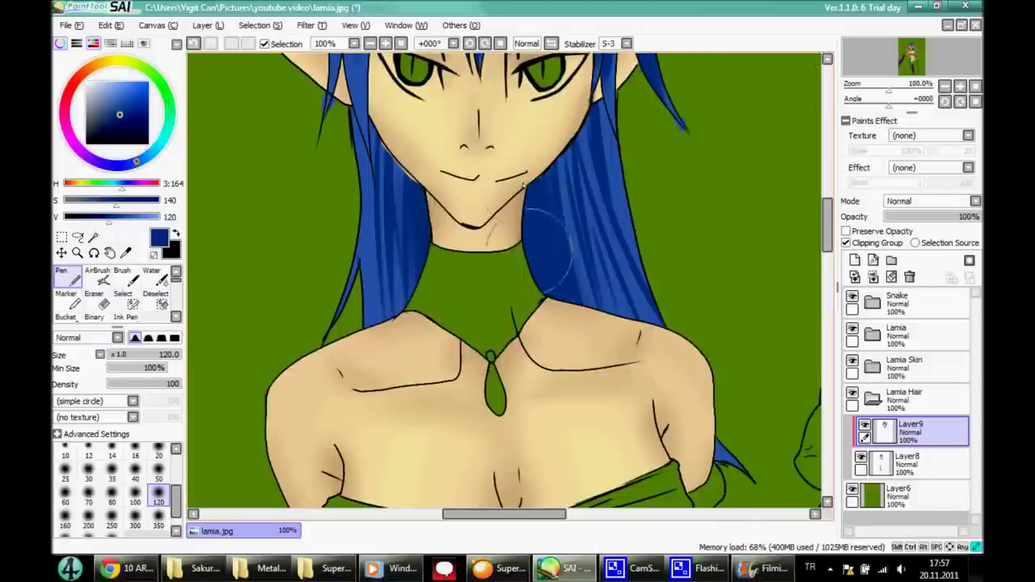
{"action": "scroll", "coordinate": [122, 291], "scroll_direction": "down", "scroll_amount": 2}
Soften the dark strands on the head hair with the Blur tool at size 20.
{"action": "left_click", "coordinate": [149, 317]}
{"action": "scroll", "coordinate": [242, 348], "scroll_direction": "up", "scroll_amount": 10}
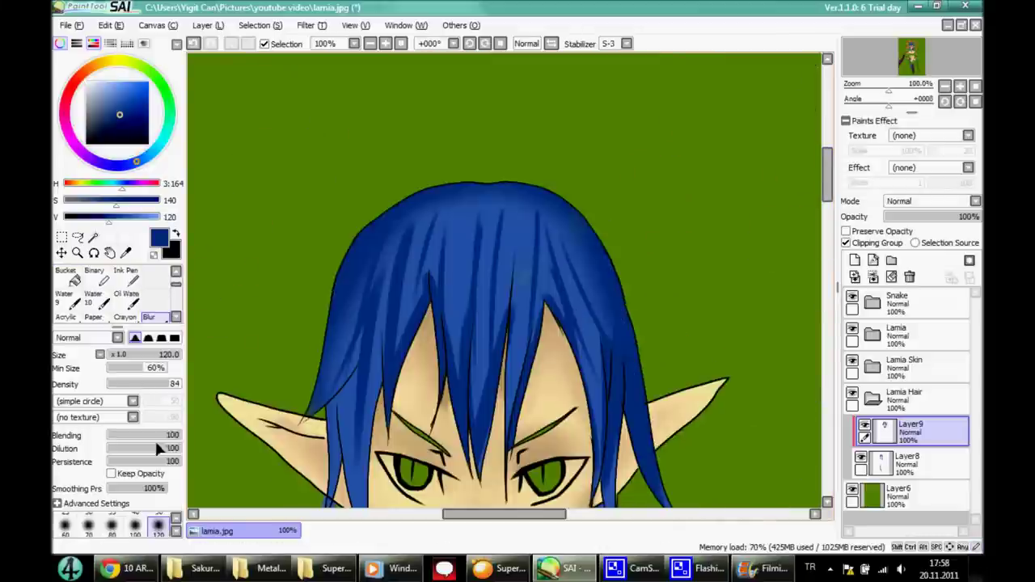
{"action": "left_click_drag", "start_coordinate": [178, 354], "coordinate": [110, 354]}
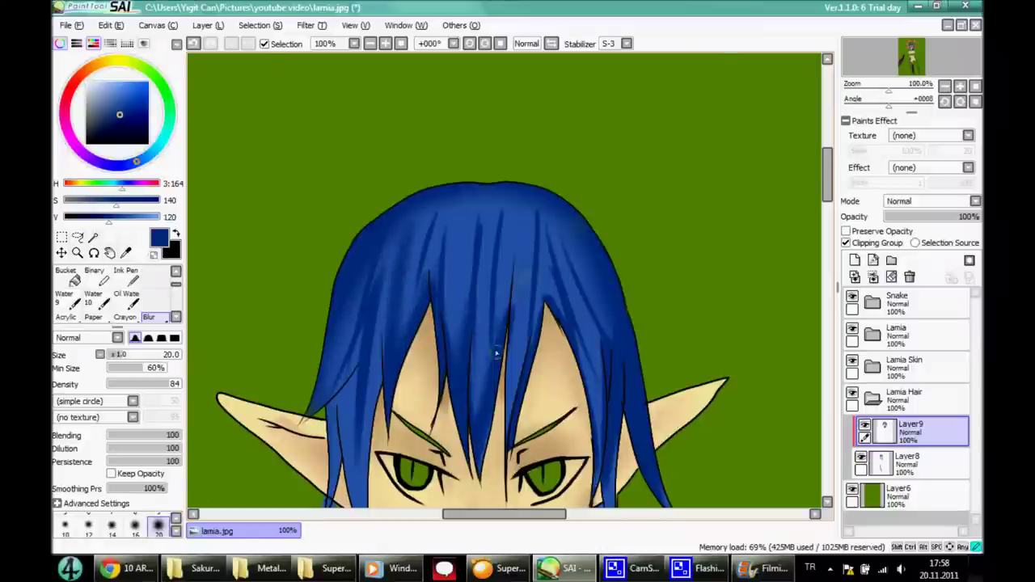
{"action": "left_click", "coordinate": [479, 194], "text": "alt"}
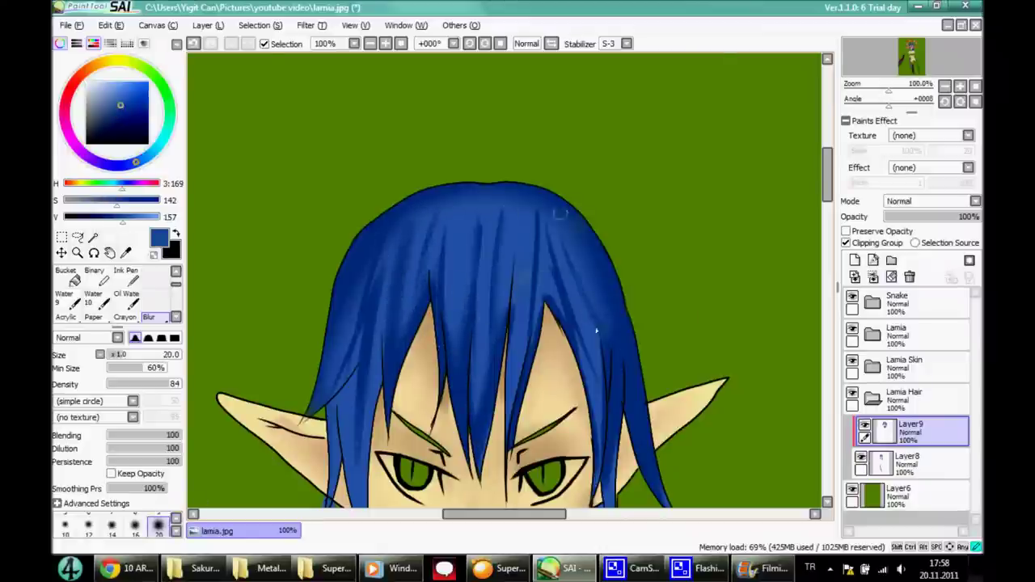
{"action": "scroll", "coordinate": [561, 207], "scroll_direction": "down", "scroll_amount": 5}
{"action": "scroll", "coordinate": [486, 283], "scroll_direction": "down", "scroll_amount": 3}
{"action": "scroll", "coordinate": [174, 277], "scroll_direction": "up", "scroll_amount": 1}
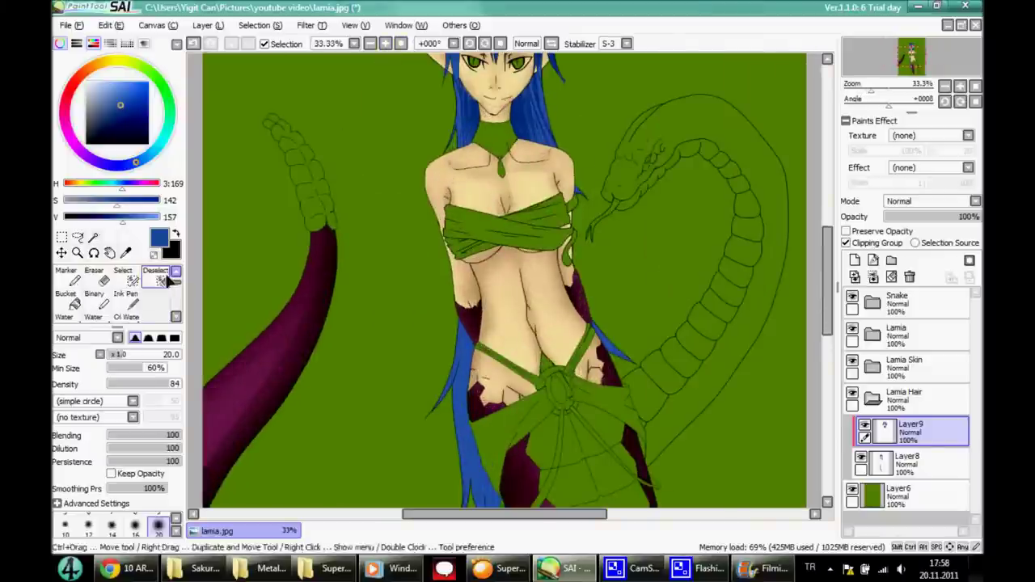
Draw dark blue strands on the long hair beside the hips with the Ink Pen at size 9 and soften them with Blur at size 50.
{"action": "left_click", "coordinate": [126, 299]}
{"action": "left_click", "coordinate": [483, 113], "text": "alt"}
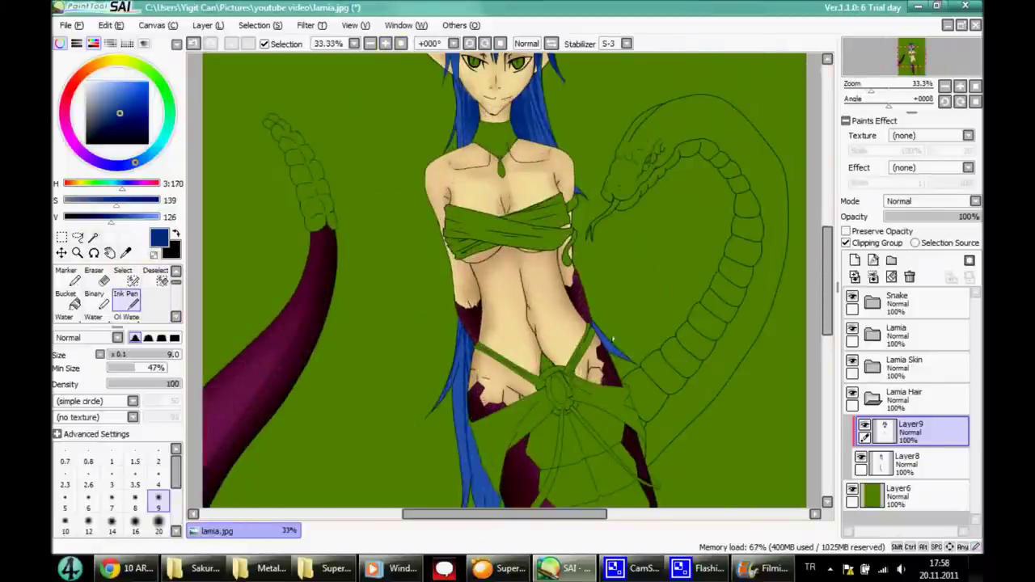
{"action": "left_click_drag", "start_coordinate": [827, 295], "coordinate": [826, 336]}
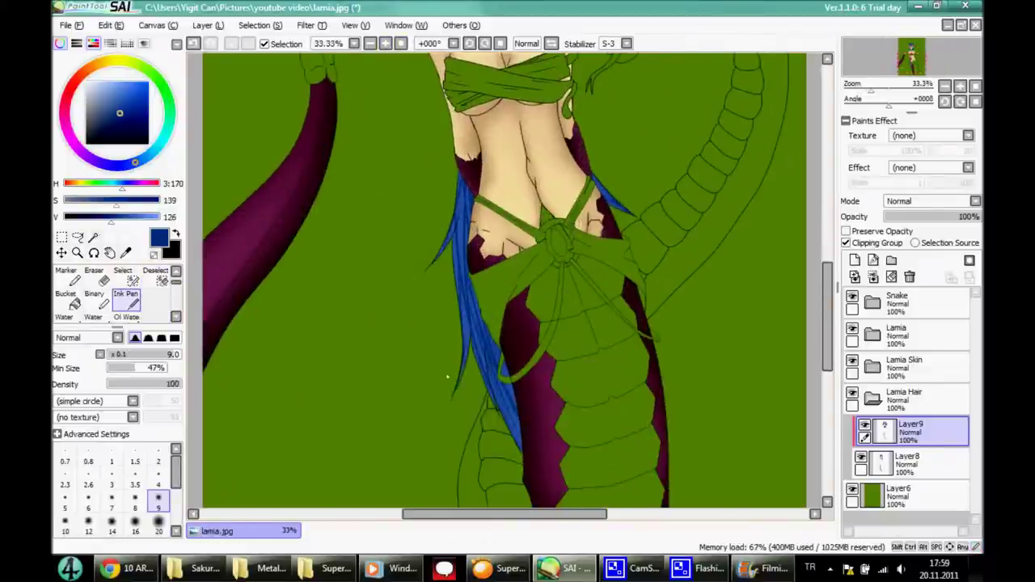
{"action": "scroll", "coordinate": [154, 299], "scroll_direction": "down", "scroll_amount": 1}
{"action": "left_click", "coordinate": [153, 299]}
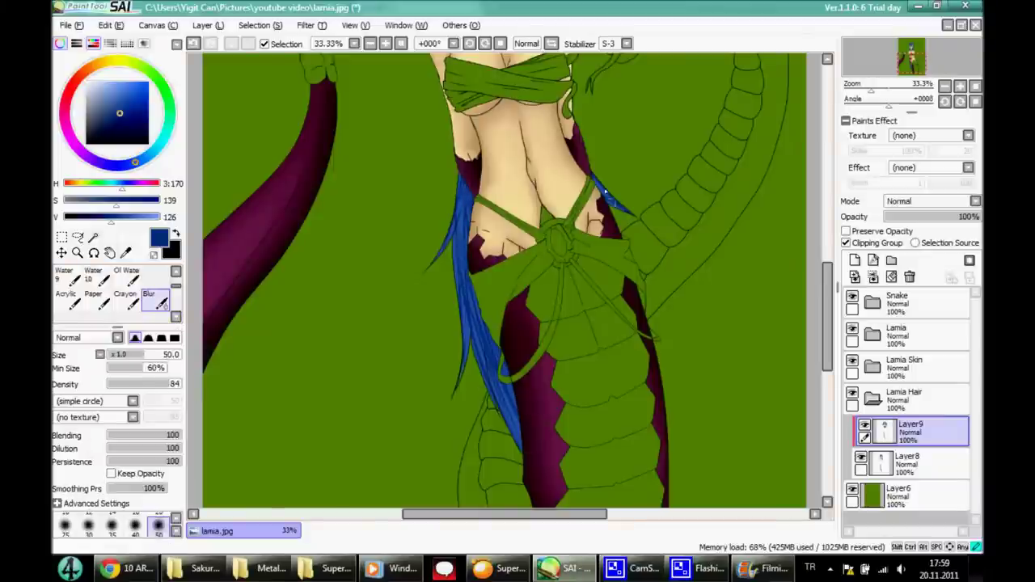
{"action": "left_click_drag", "start_coordinate": [827, 322], "coordinate": [811, 257]}
Set the colour value to 84, deepen the hair shadows beside the neck with the Pen at size 120 and blend them with Blur.
{"action": "left_click_drag", "start_coordinate": [114, 218], "coordinate": [95, 218]}
{"action": "key", "text": "n"}
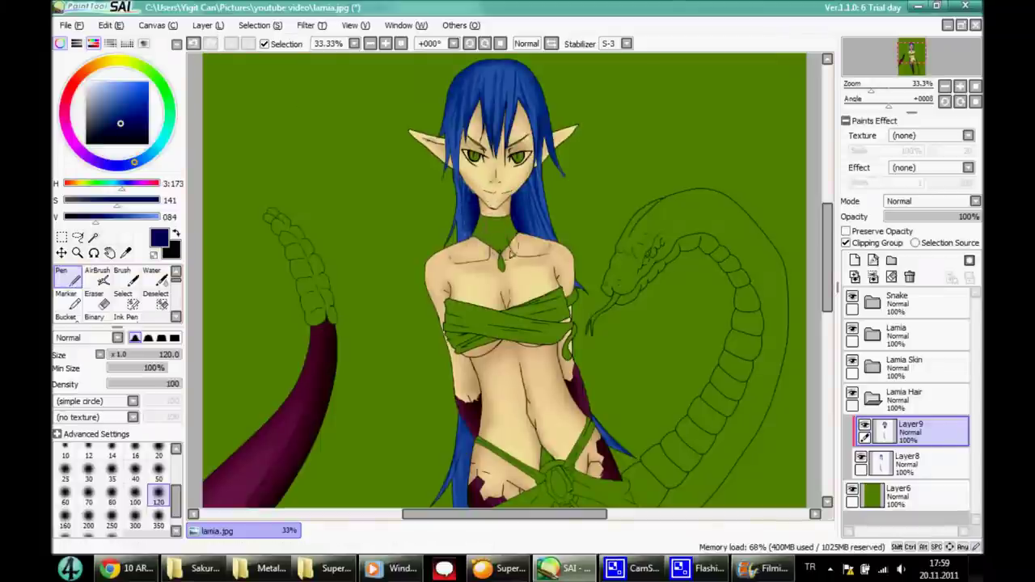
{"action": "key", "text": "b"}
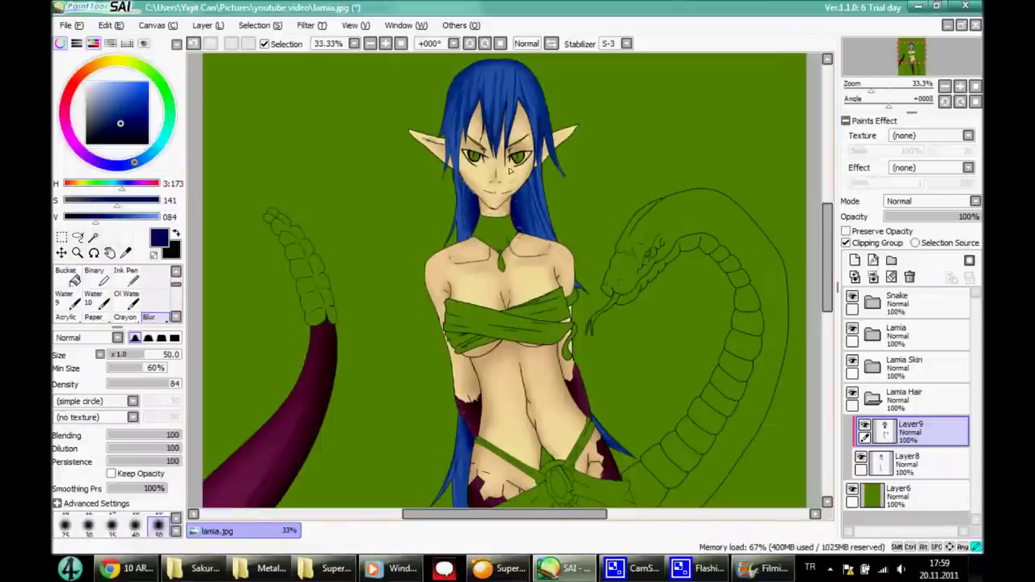
{"action": "scroll", "coordinate": [498, 272], "scroll_direction": "down", "scroll_amount": 3}
{"action": "left_click_drag", "start_coordinate": [829, 256], "coordinate": [829, 211]}
Pick a blue from the hair, lower its value to 114, and add a clipping-group layer directly below the strand shading layer.
{"action": "left_click", "coordinate": [464, 162], "text": "alt"}
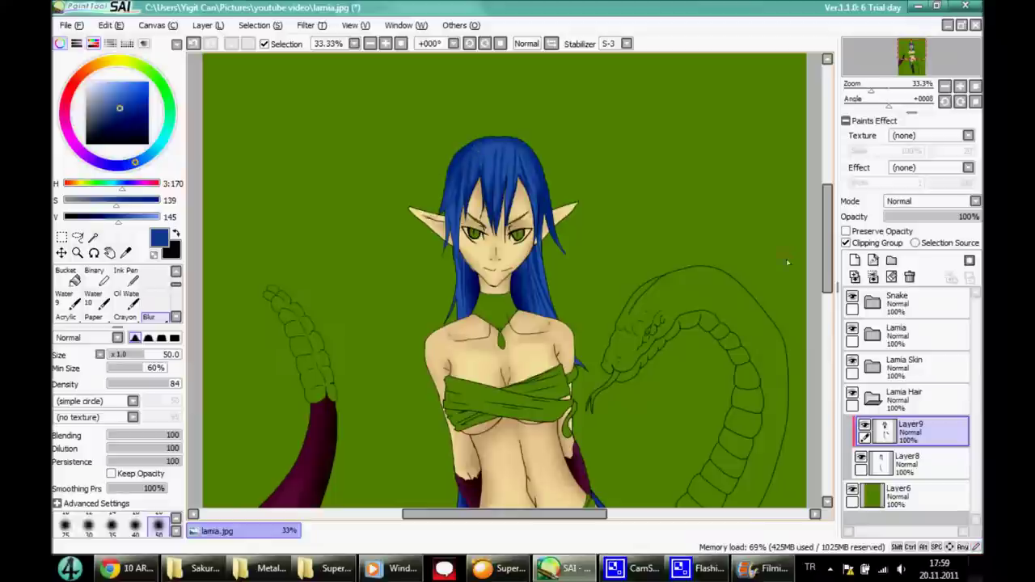
{"action": "key", "text": "n"}
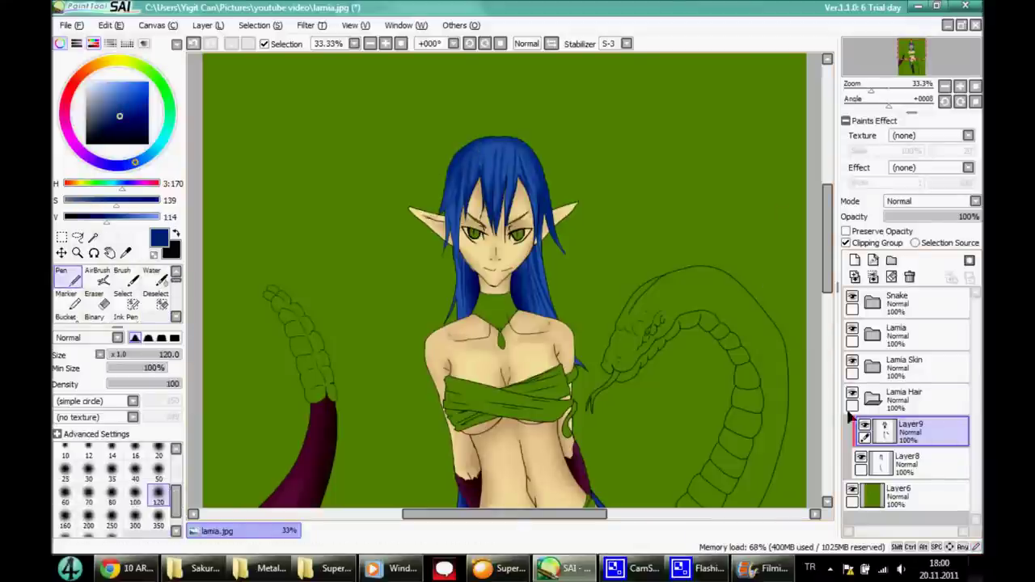
{"action": "left_click", "coordinate": [855, 260]}
{"action": "left_click_drag", "start_coordinate": [899, 437], "coordinate": [900, 465]}
{"action": "left_click", "coordinate": [847, 243]}
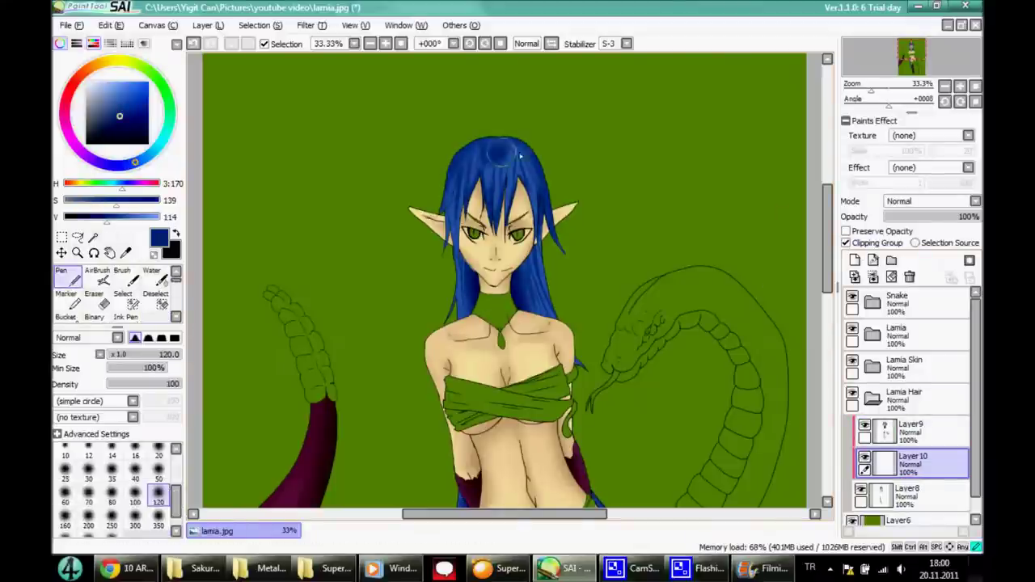
Shade the crown with a dark blue sampled from the hair using the Pen at size 50, and blend it with Blur at size 120.
{"action": "key", "text": "bracketleft"}
{"action": "key", "text": "bracketleft"}
{"action": "key", "text": "bracketleft"}
{"action": "key", "text": "bracketleft"}
{"action": "key", "text": "bracketleft"}
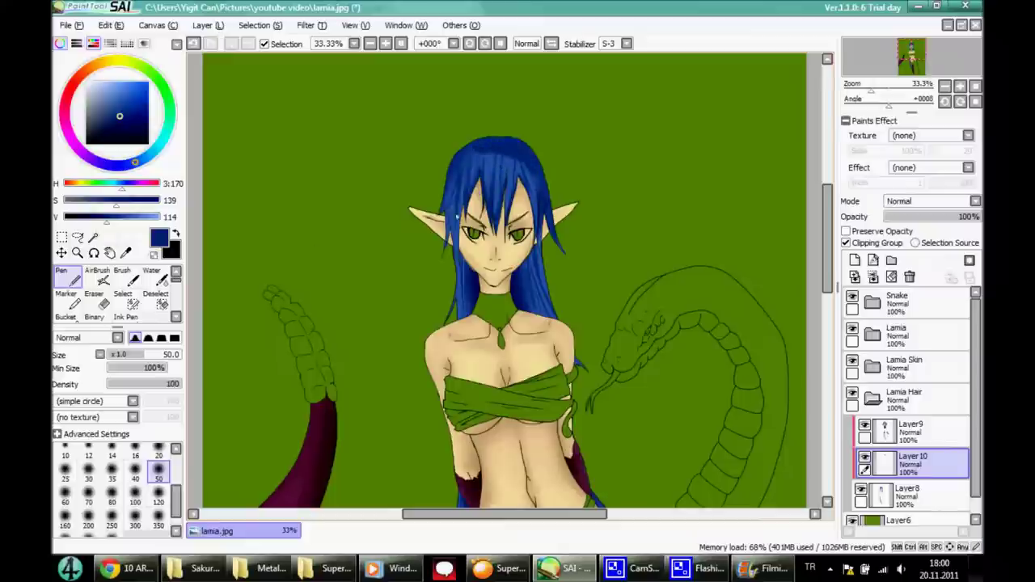
{"action": "key", "text": "b"}
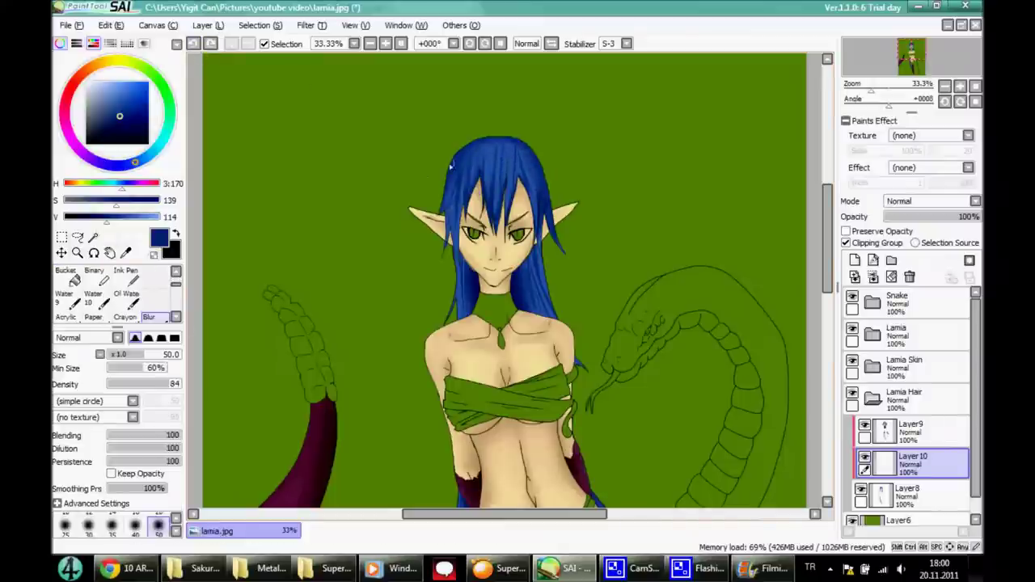
{"action": "left_click", "coordinate": [450, 166], "text": "alt"}
{"action": "key", "text": "n"}
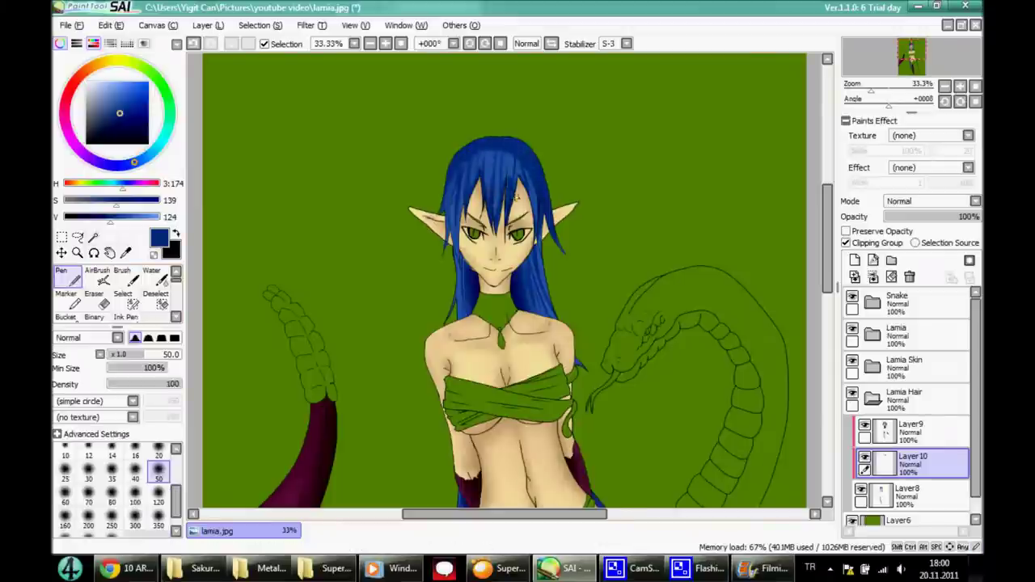
{"action": "key", "text": "b"}
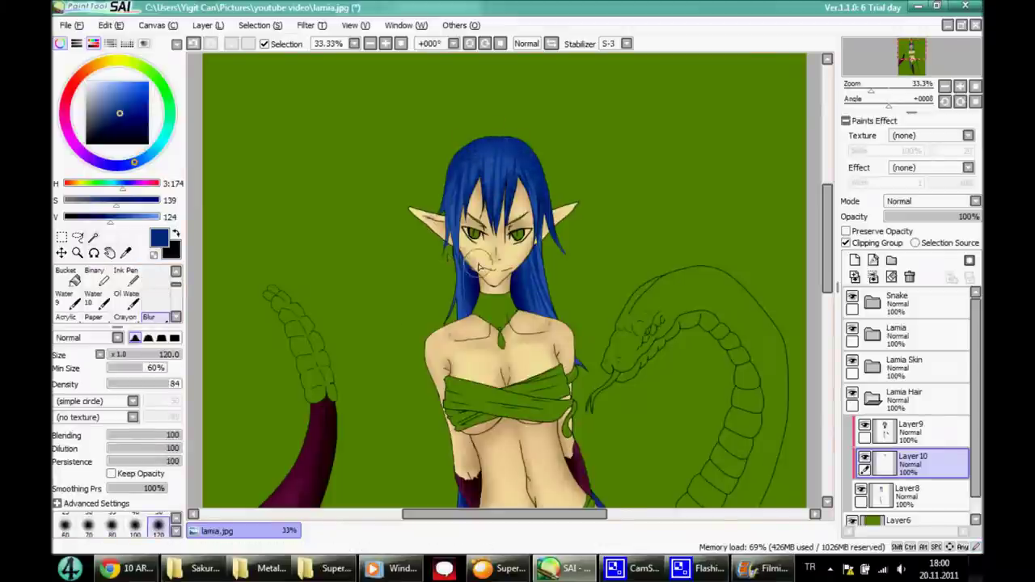
Add a layer in Luminosity mode above the hair shading and set a light blue with saturation 108 and value 232.
{"action": "left_click", "coordinate": [855, 260]}
{"action": "left_click", "coordinate": [930, 201]}
{"action": "left_click", "coordinate": [902, 257]}
{"action": "left_click", "coordinate": [150, 216]}
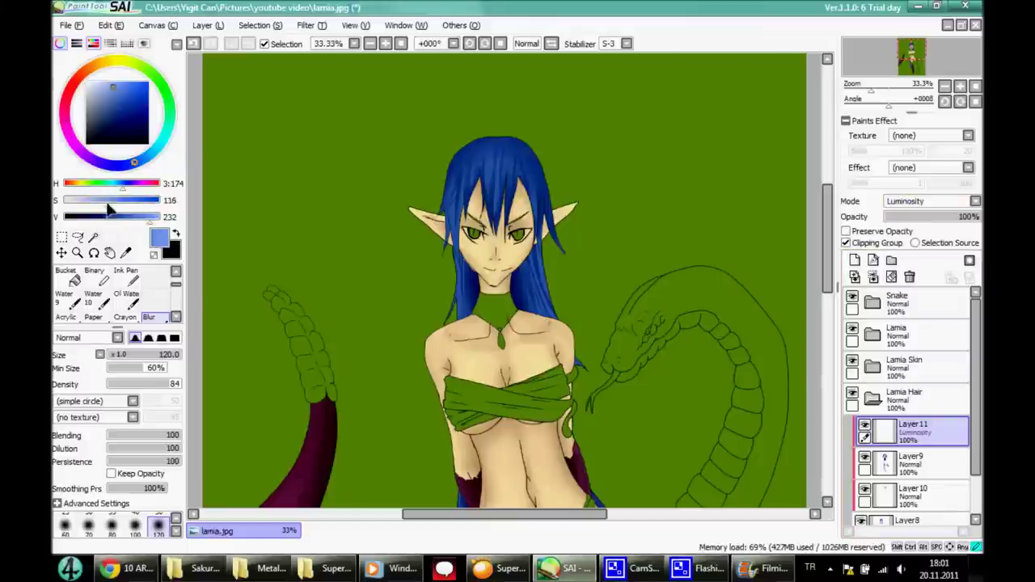
{"action": "left_click_drag", "start_coordinate": [116, 204], "coordinate": [104, 202]}
Try thin highlight strokes across the crown and fringe with the Ink Pen at size 4.
{"action": "key", "text": "n"}
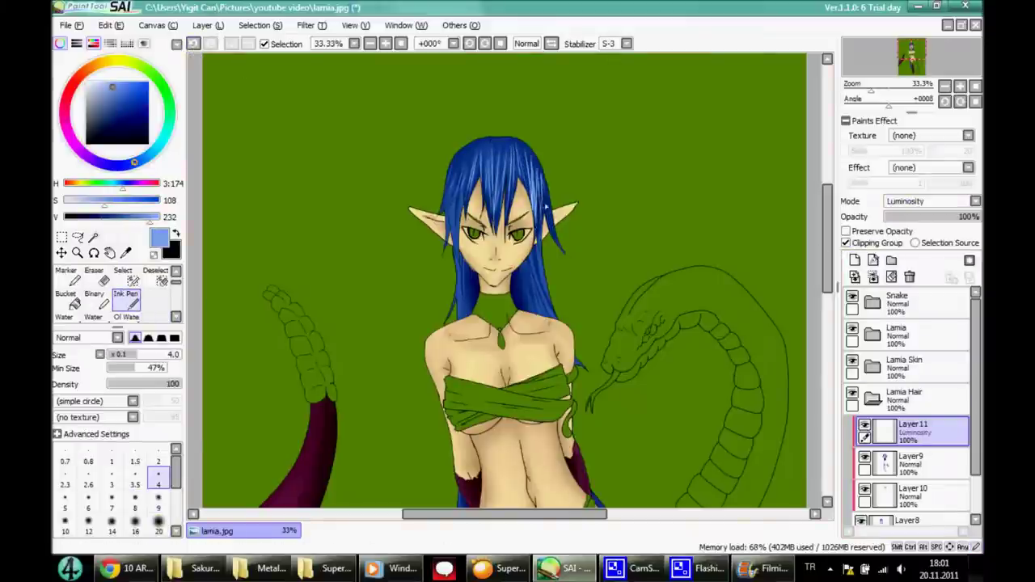
{"action": "left_click_drag", "start_coordinate": [451, 167], "coordinate": [445, 206]}
{"action": "left_click_drag", "start_coordinate": [455, 197], "coordinate": [483, 162]}
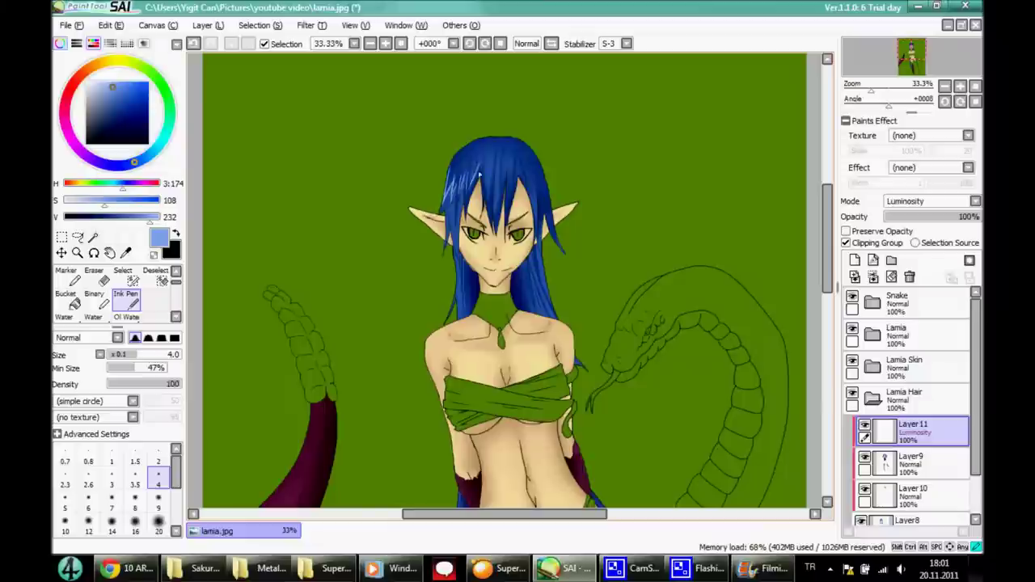
{"action": "left_click", "coordinate": [494, 212], "text": "alt"}
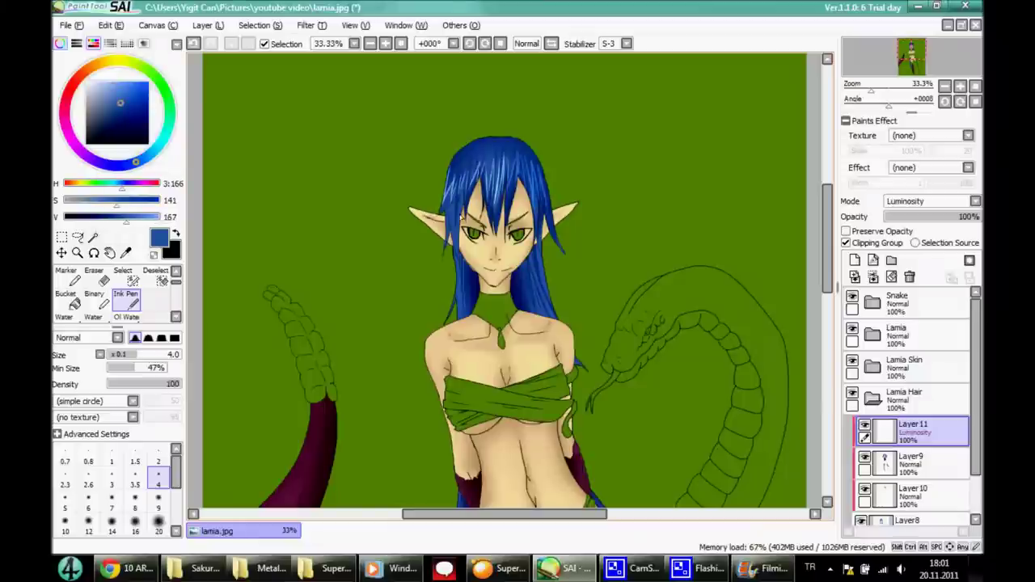
Draw zigzag highlights across the crown and down the long hair in light cyan, saturation 94 and value 255, with the Ink Pen at size 9.
{"action": "scroll", "coordinate": [198, 53], "scroll_direction": "up", "scroll_amount": 2}
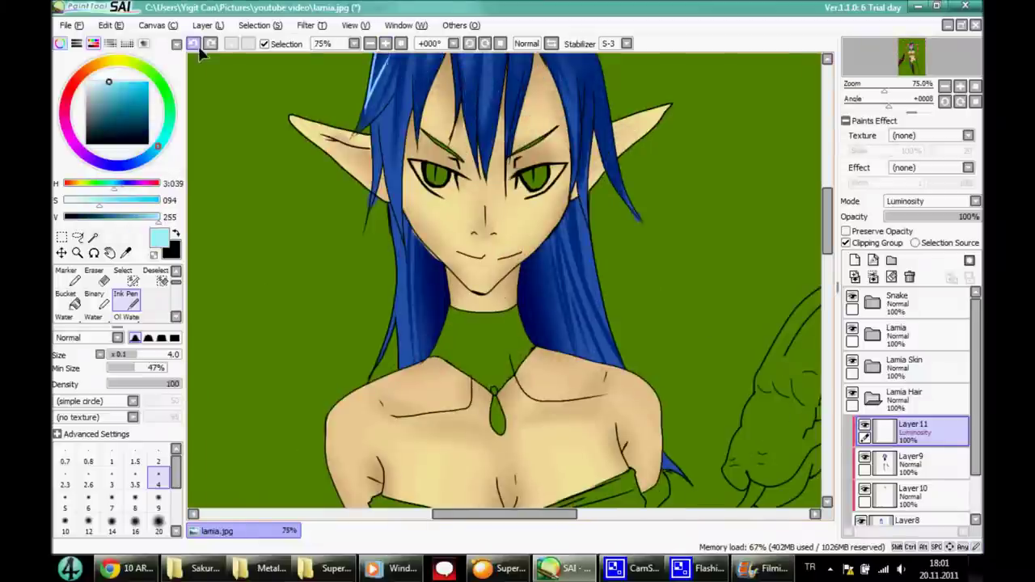
{"action": "scroll", "coordinate": [385, 200], "scroll_direction": "up", "scroll_amount": 2}
{"action": "mouse_move", "coordinate": [380, 141]}
{"action": "left_mouse_down"}
{"action": "mouse_move", "coordinate": [386, 201]}
{"action": "mouse_move", "coordinate": [451, 162]}
{"action": "mouse_move", "coordinate": [502, 190]}
{"action": "mouse_move", "coordinate": [540, 162]}
{"action": "mouse_move", "coordinate": [603, 193]}
{"action": "left_mouse_up"}
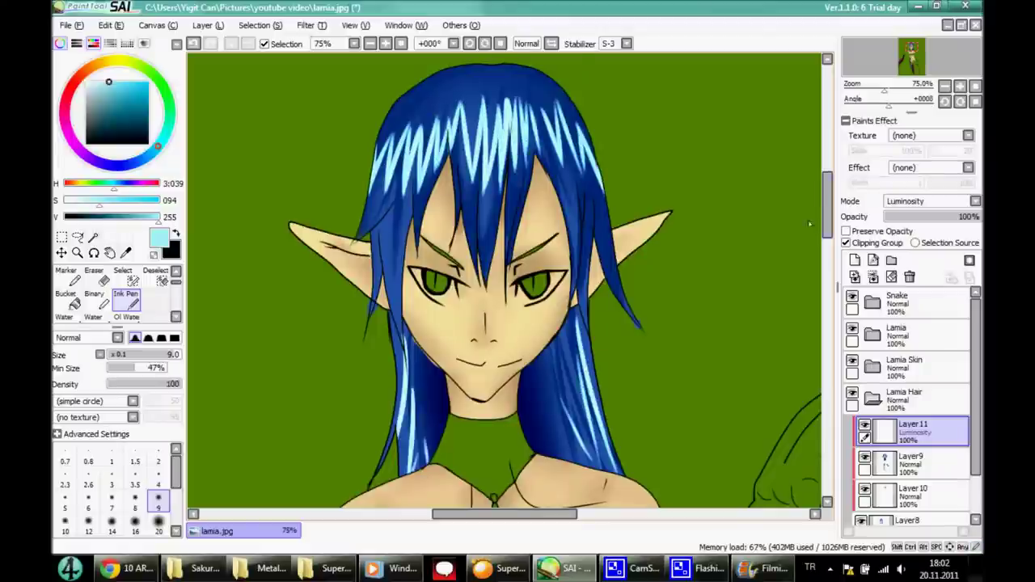
{"action": "scroll", "coordinate": [409, 203], "scroll_direction": "down", "scroll_amount": 6}
{"action": "mouse_move", "coordinate": [409, 202]}
{"action": "left_mouse_down"}
{"action": "mouse_move", "coordinate": [419, 414]}
{"action": "mouse_move", "coordinate": [509, 502]}
{"action": "left_mouse_up"}
{"action": "left_click_drag", "start_coordinate": [828, 340], "coordinate": [829, 377]}
{"action": "left_click", "coordinate": [386, 43]}
Add a clipping-group layer below the Luminosity layer at 68% opacity and try the AirBrush at size 120 with a dark hair blue.
{"action": "left_click", "coordinate": [581, 393], "text": "alt"}
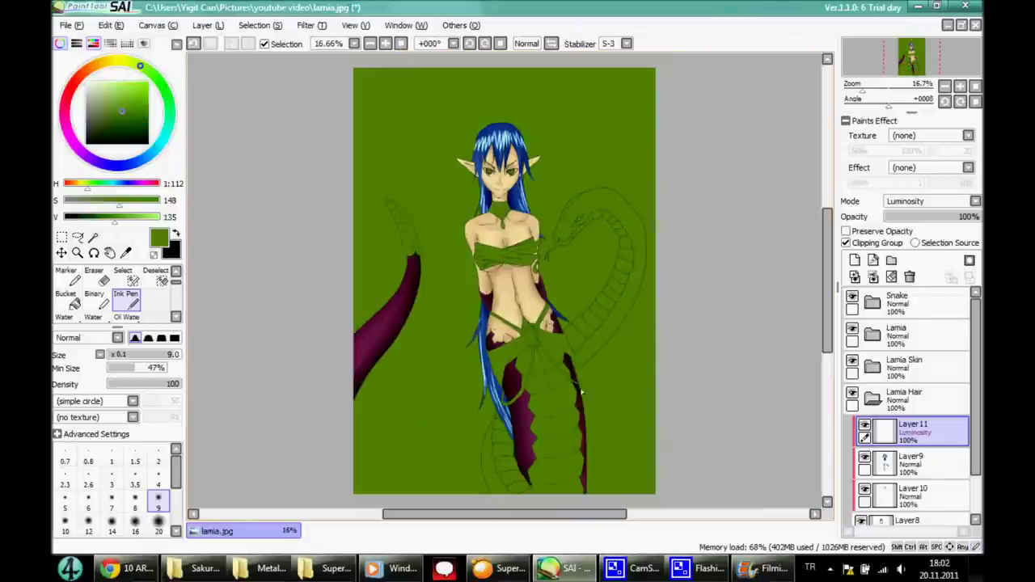
{"action": "left_click", "coordinate": [855, 260]}
{"action": "left_click", "coordinate": [950, 217]}
{"action": "scroll", "coordinate": [142, 279], "scroll_direction": "up", "scroll_amount": 1}
{"action": "left_click", "coordinate": [97, 277]}
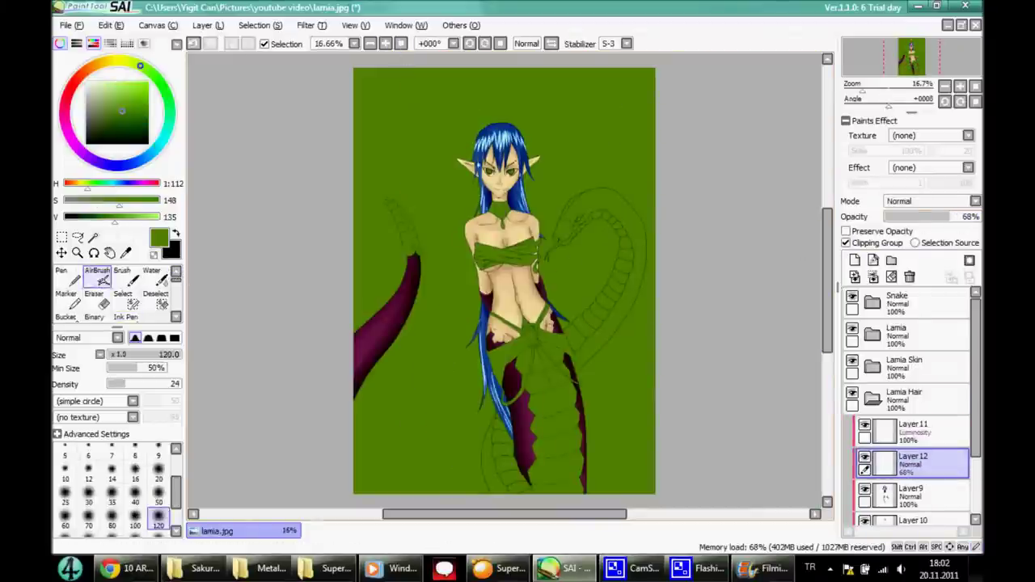
{"action": "left_click", "coordinate": [495, 133], "text": "alt"}
{"action": "scroll", "coordinate": [495, 129], "scroll_direction": "up", "scroll_amount": 3}
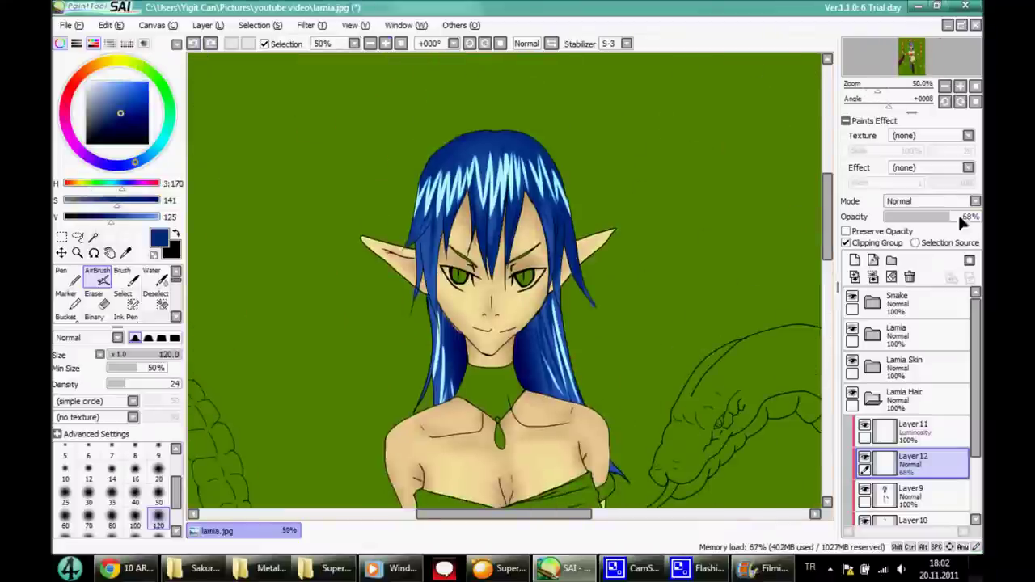
Airbrush a soft glow over the hair highlights in light cyan, saturation 84 and value 255, and set the layer opacity to 92%.
{"action": "left_click", "coordinate": [480, 194], "text": "alt"}
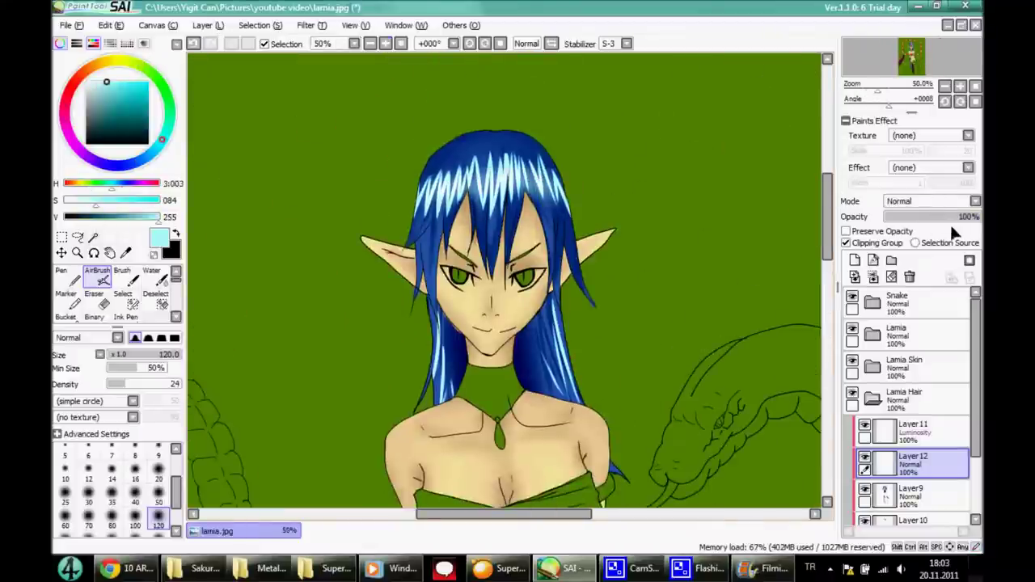
{"action": "left_click_drag", "start_coordinate": [950, 218], "coordinate": [936, 214]}
{"action": "scroll", "coordinate": [505, 283], "scroll_direction": "down", "scroll_amount": 3}
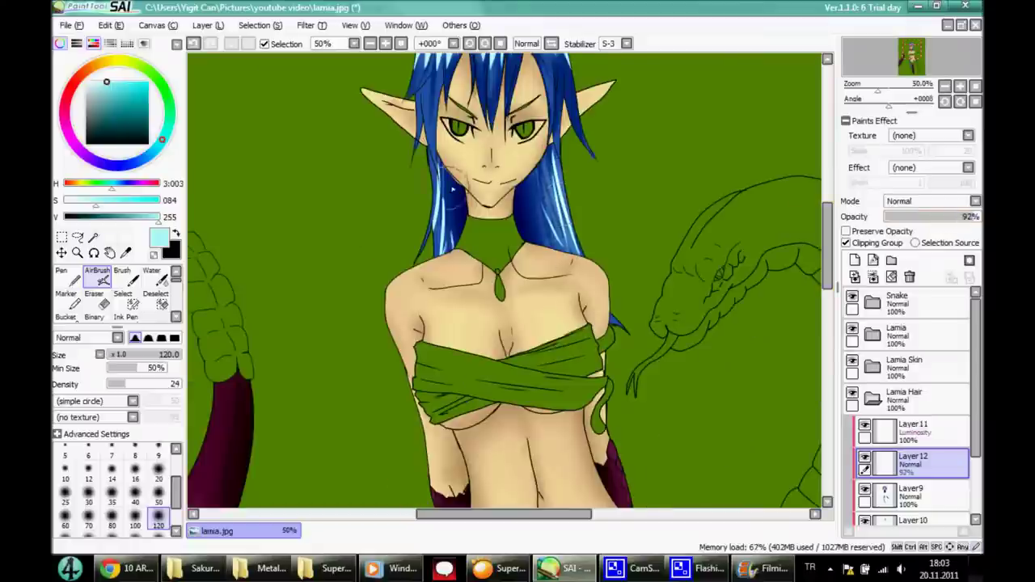
{"action": "scroll", "coordinate": [453, 187], "scroll_direction": "down", "scroll_amount": 5}
{"action": "scroll", "coordinate": [506, 279], "scroll_direction": "up", "scroll_amount": 2}
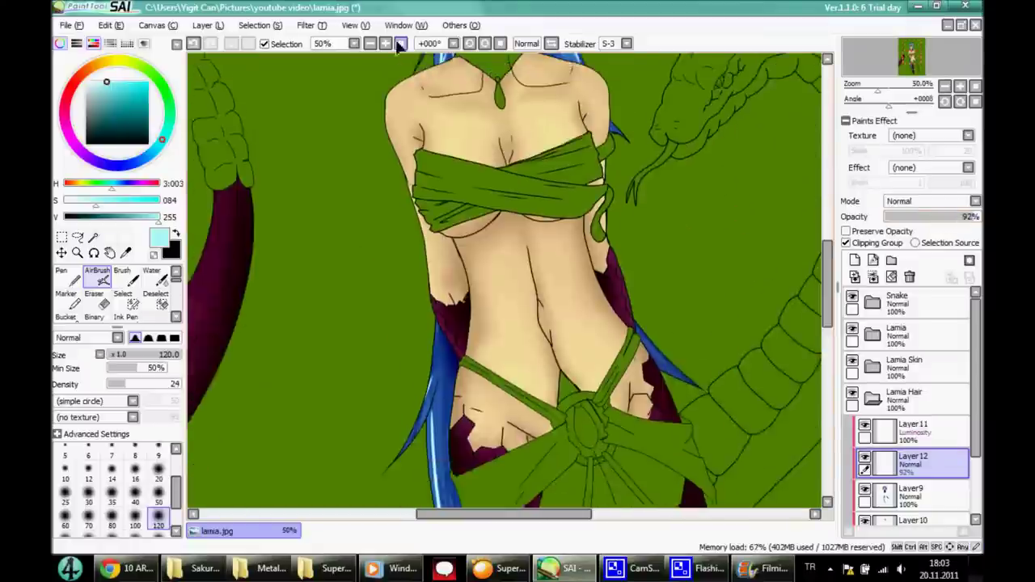
{"action": "scroll", "coordinate": [506, 279], "scroll_direction": "down", "scroll_amount": 3}
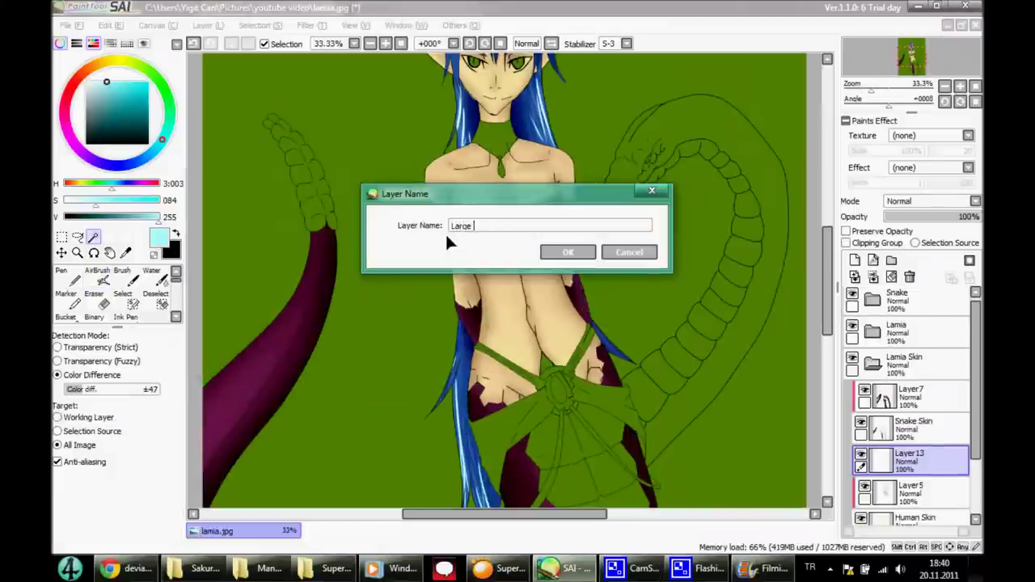
Name the new layer Large Scales and hide the green background layer.
{"action": "type", "text": "Scales"}
{"action": "key", "text": "Return"}
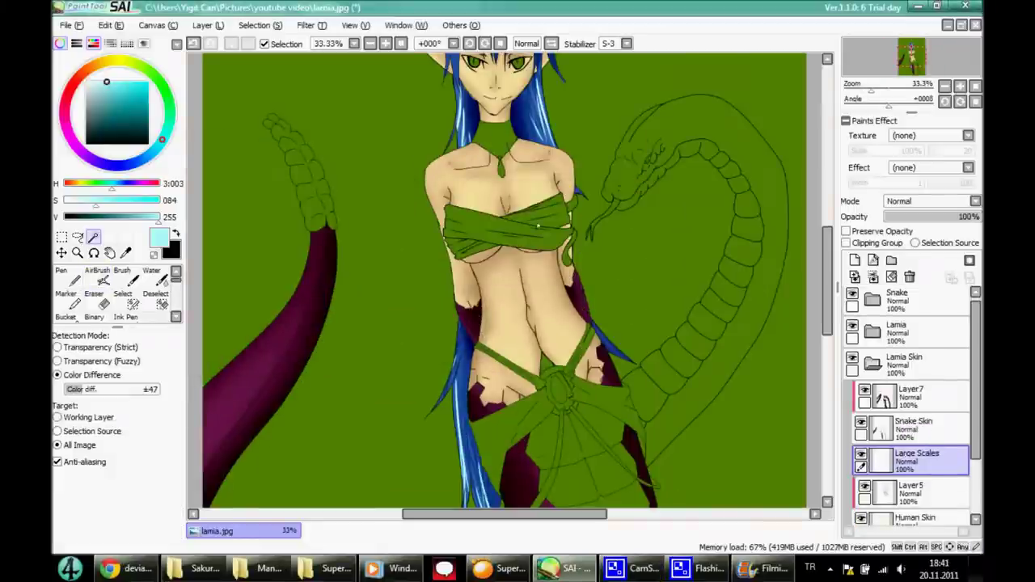
{"action": "scroll", "coordinate": [910, 404], "scroll_direction": "down", "scroll_amount": 3}
{"action": "left_click", "coordinate": [851, 508]}
Select the large belly scales below the waist ornament with the Magic Wand, including the small area above it.
{"action": "left_click", "coordinate": [548, 364]}
{"action": "left_click", "coordinate": [542, 441]}
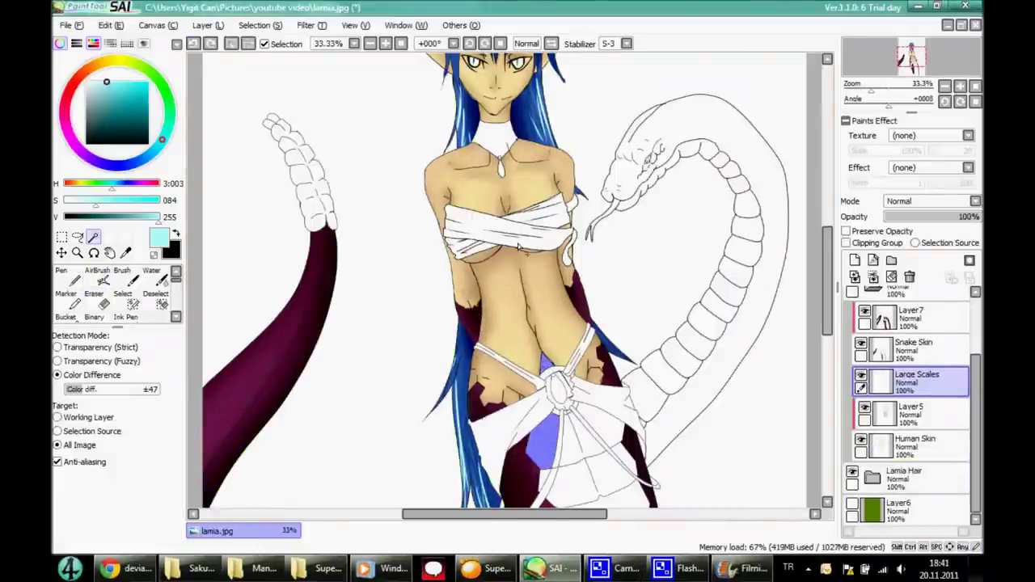
{"action": "left_click", "coordinate": [582, 445]}
{"action": "left_click", "coordinate": [603, 433]}
{"action": "left_click", "coordinate": [579, 489]}
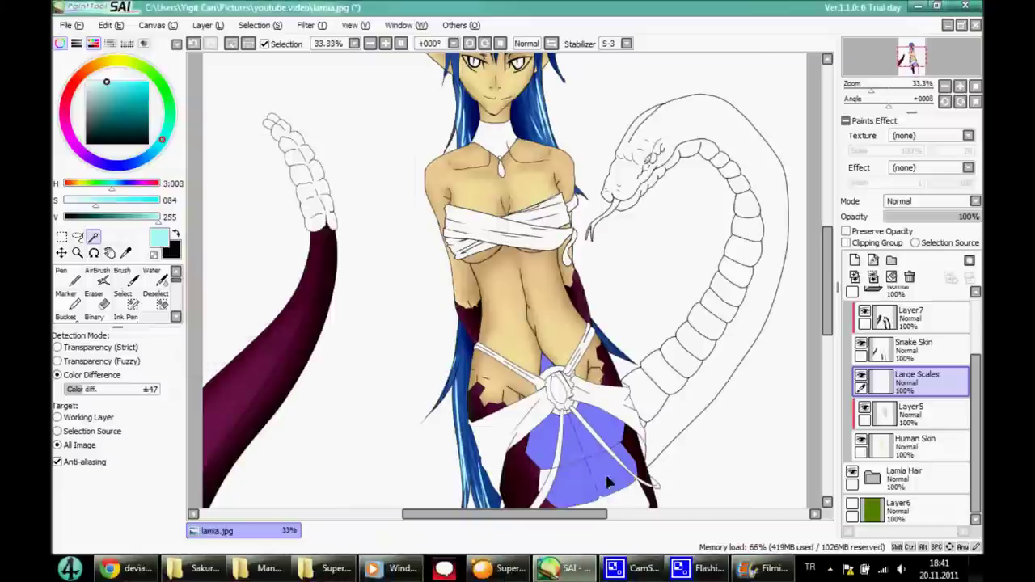
{"action": "mouse_move", "coordinate": [828, 259]}
{"action": "left_mouse_down"}
{"action": "mouse_move", "coordinate": [833, 331]}
{"action": "mouse_move", "coordinate": [629, 451]}
{"action": "mouse_move", "coordinate": [825, 254]}
{"action": "left_mouse_up"}
{"action": "left_click", "coordinate": [193, 44]}
Close the outline gap at the base of the tail tip with the Select brush at size 4 and add the tail-tip scales to the selection.
{"action": "left_click", "coordinate": [123, 298]}
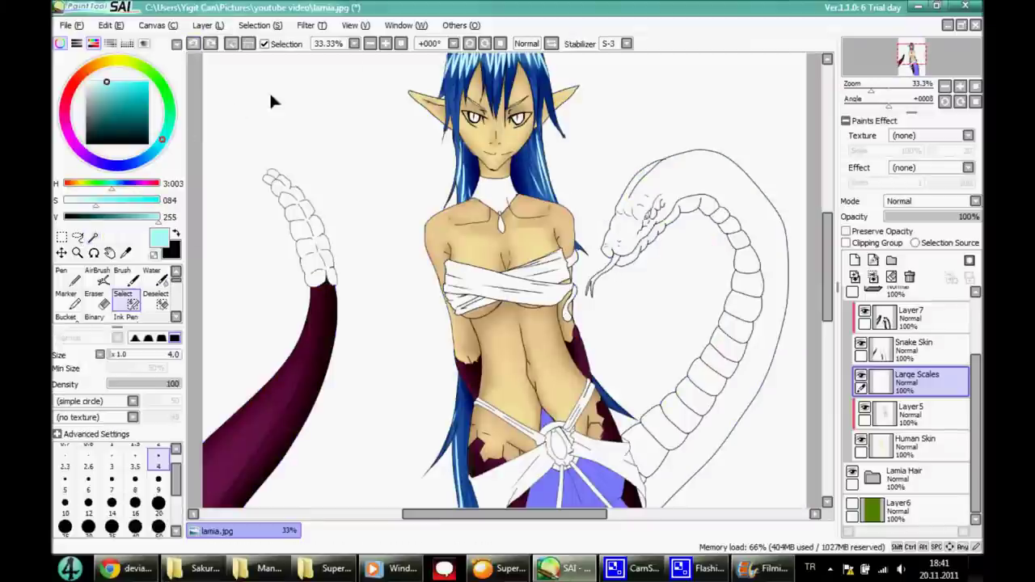
{"action": "key", "text": "ctrl+plus"}
{"action": "key", "text": "ctrl+plus"}
{"action": "key", "text": "ctrl+plus"}
{"action": "left_click_drag", "start_coordinate": [467, 514], "coordinate": [389, 514]}
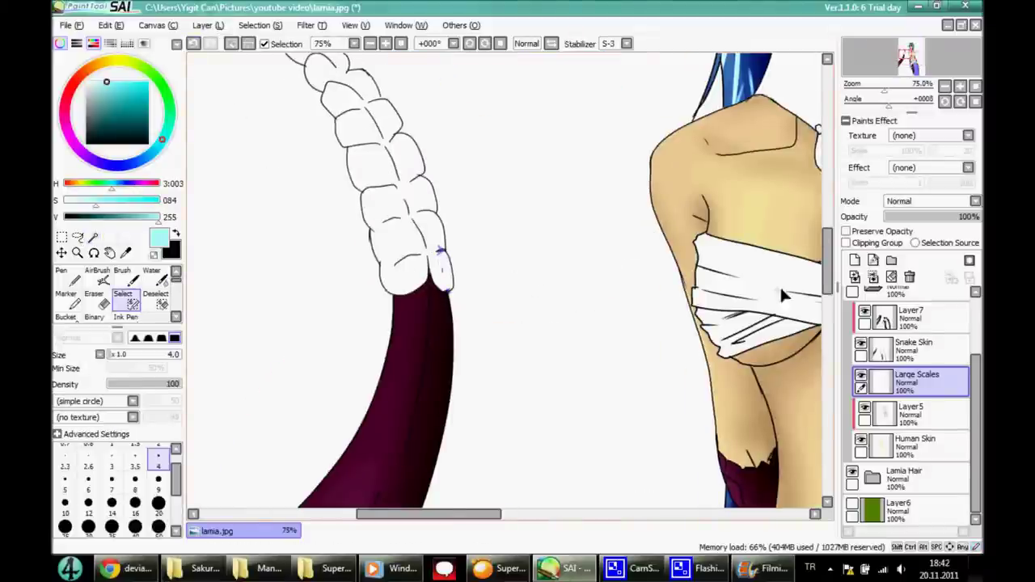
{"action": "scroll", "coordinate": [760, 281], "scroll_direction": "up", "scroll_amount": 3}
{"action": "left_click", "coordinate": [93, 236]}
{"action": "left_click", "coordinate": [316, 158]}
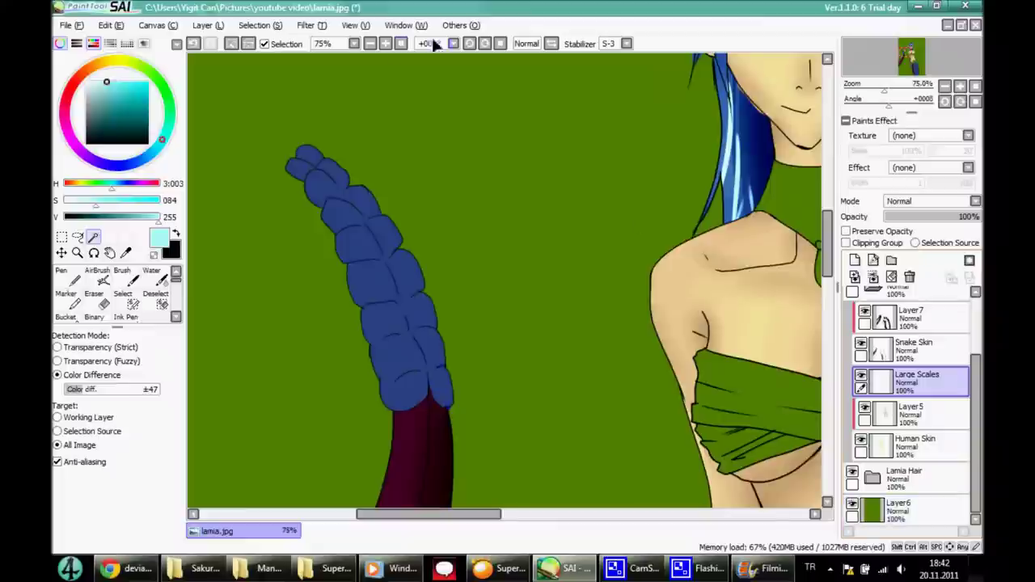
Try filling the selected belly scales in yellow, saturation 192 and value 202, with the Pen at size 120.
{"action": "key", "text": "ctrl+minus"}
{"action": "key", "text": "ctrl+minus"}
{"action": "key", "text": "ctrl+minus"}
{"action": "key", "text": "ctrl+minus"}
{"action": "key", "text": "ctrl+minus"}
{"action": "left_click", "coordinate": [73, 279]}
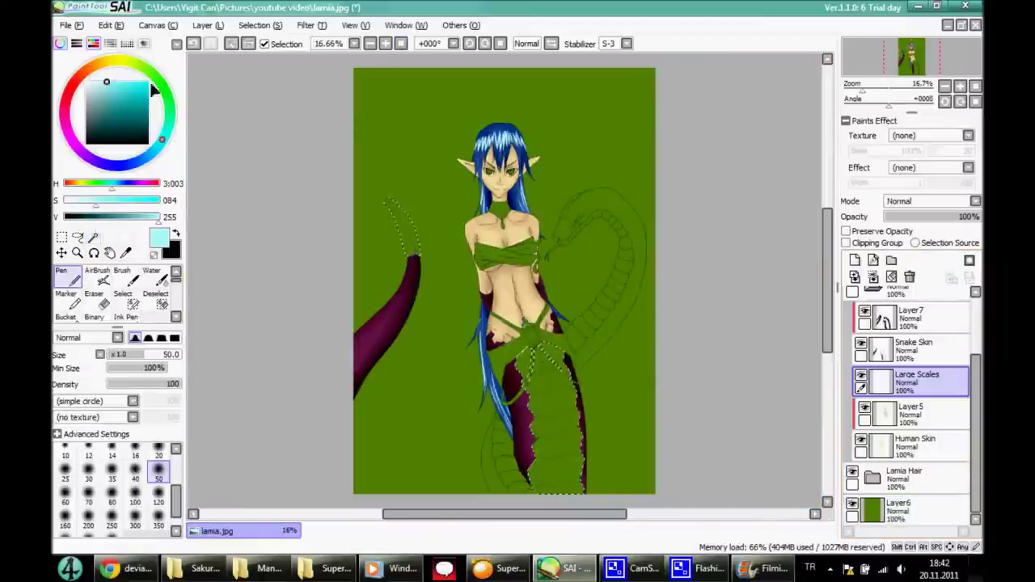
{"action": "left_click", "coordinate": [115, 64]}
{"action": "left_click", "coordinate": [133, 94]}
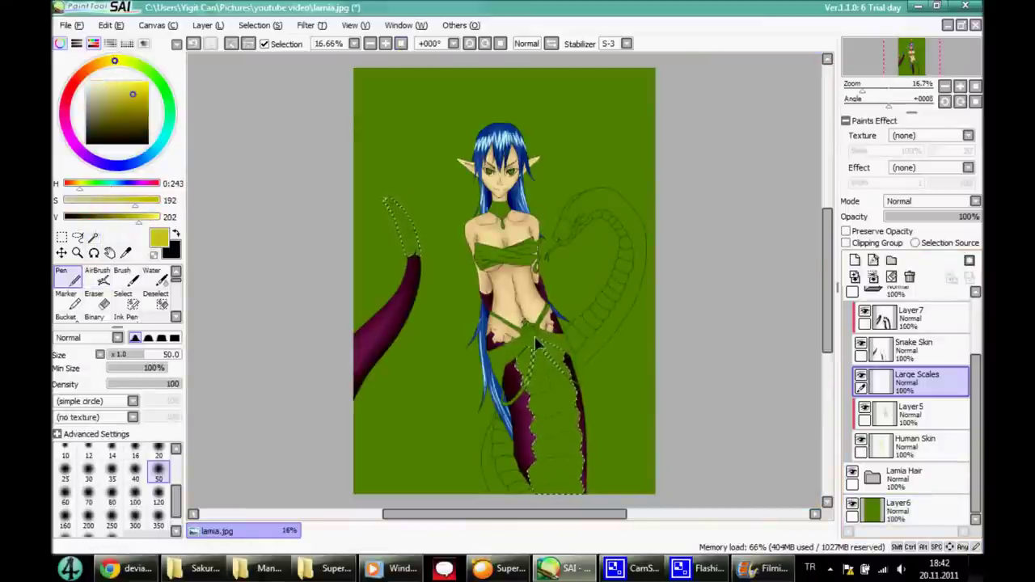
{"action": "left_click", "coordinate": [158, 501]}
{"action": "mouse_move", "coordinate": [524, 309]}
{"action": "left_mouse_down"}
{"action": "mouse_move", "coordinate": [570, 486]}
{"action": "mouse_move", "coordinate": [538, 476]}
{"action": "left_mouse_up"}
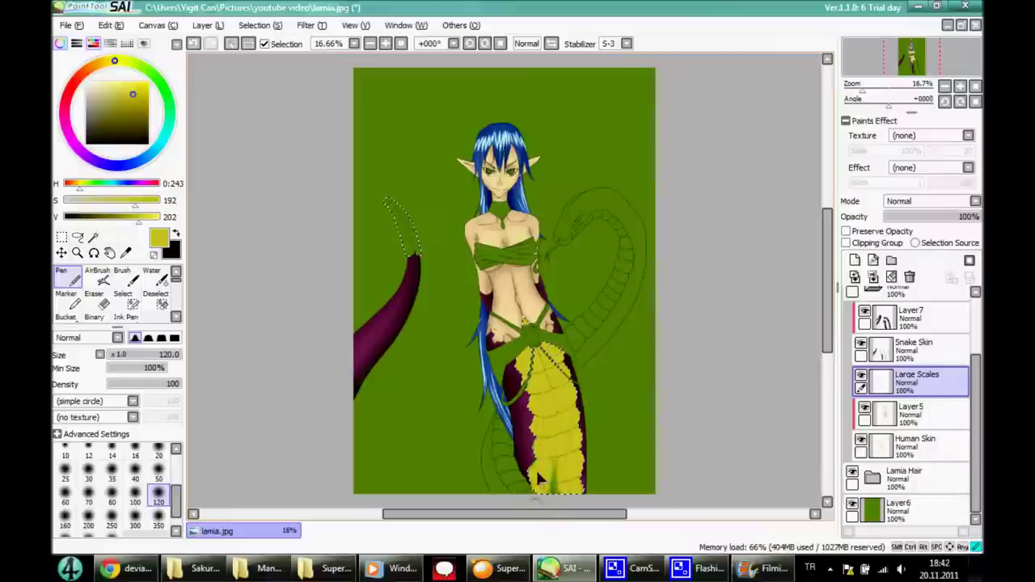
{"action": "left_click", "coordinate": [193, 43]}
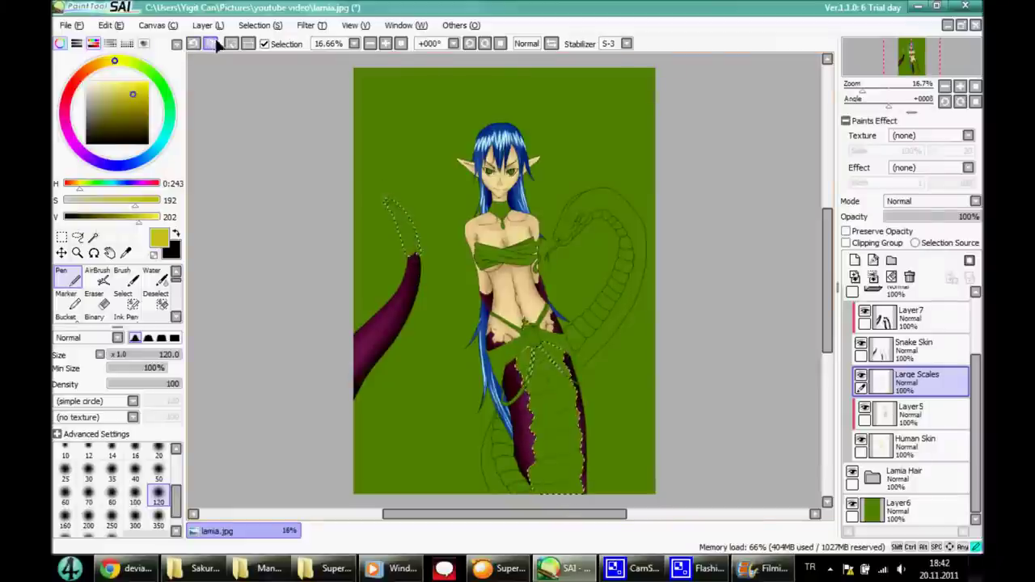
Fill the selected belly and tail-tip scales with yellow, saturation 218 and value 214, using the Pen at up to size 350.
{"action": "left_click", "coordinate": [138, 100]}
{"action": "mouse_move", "coordinate": [524, 348]}
{"action": "left_mouse_down"}
{"action": "mouse_move", "coordinate": [574, 453]}
{"action": "mouse_move", "coordinate": [541, 445]}
{"action": "mouse_move", "coordinate": [553, 381]}
{"action": "mouse_move", "coordinate": [534, 479]}
{"action": "left_mouse_up"}
{"action": "mouse_move", "coordinate": [401, 206]}
{"action": "left_mouse_down"}
{"action": "mouse_move", "coordinate": [408, 242]}
{"action": "mouse_move", "coordinate": [396, 211]}
{"action": "left_mouse_up"}
{"action": "key", "text": "Delete"}
{"action": "left_click", "coordinate": [142, 217]}
{"action": "mouse_move", "coordinate": [530, 352]}
{"action": "left_mouse_down"}
{"action": "mouse_move", "coordinate": [566, 437]}
{"action": "mouse_move", "coordinate": [557, 373]}
{"action": "mouse_move", "coordinate": [567, 477]}
{"action": "left_mouse_up"}
{"action": "left_click", "coordinate": [158, 526]}
{"action": "left_click_drag", "start_coordinate": [401, 206], "coordinate": [382, 203]}
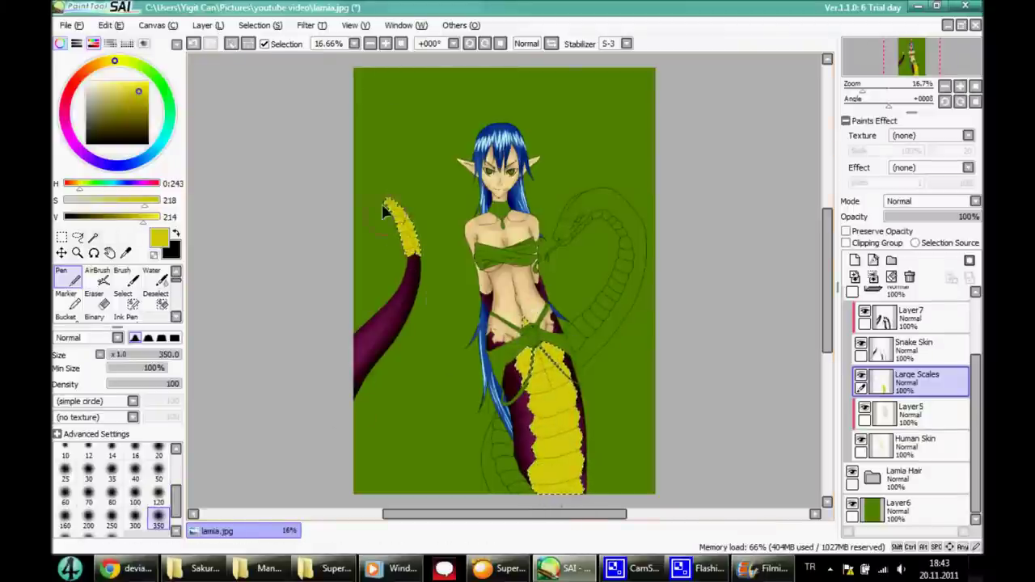
{"action": "left_click_drag", "start_coordinate": [525, 347], "coordinate": [566, 461]}
Add a clipping-group layer above the Large Scales layer and clear the selection.
{"action": "key", "text": "ctrl+d"}
{"action": "left_click", "coordinate": [385, 43]}
{"action": "left_click", "coordinate": [385, 43]}
{"action": "left_click", "coordinate": [855, 259]}
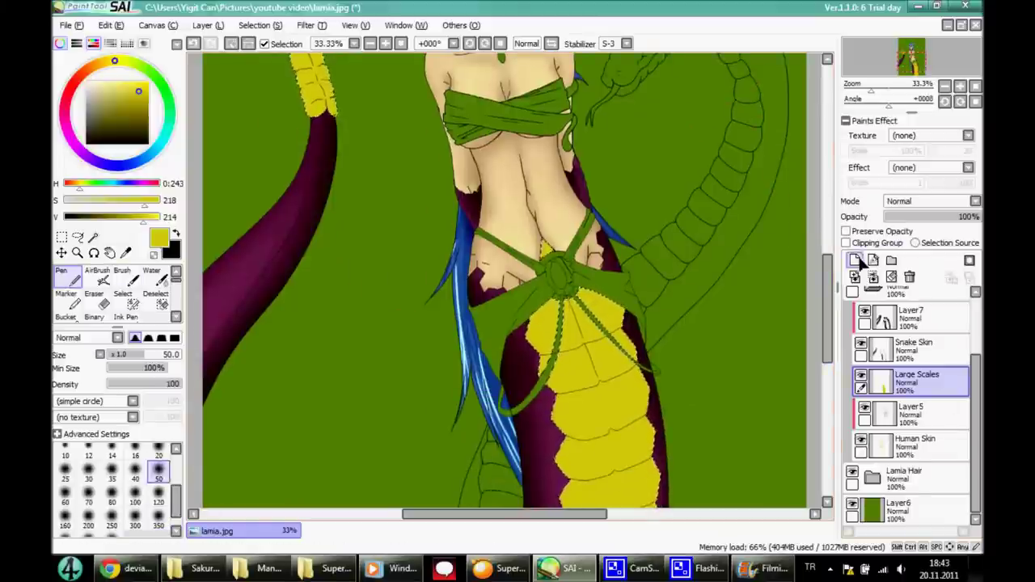
{"action": "left_click", "coordinate": [846, 243]}
{"action": "key", "text": "ctrl+d"}
Shade the lower part of each belly scale and the centre line in darker yellow, value 192, with the Pen at size 50.
{"action": "left_click", "coordinate": [159, 470]}
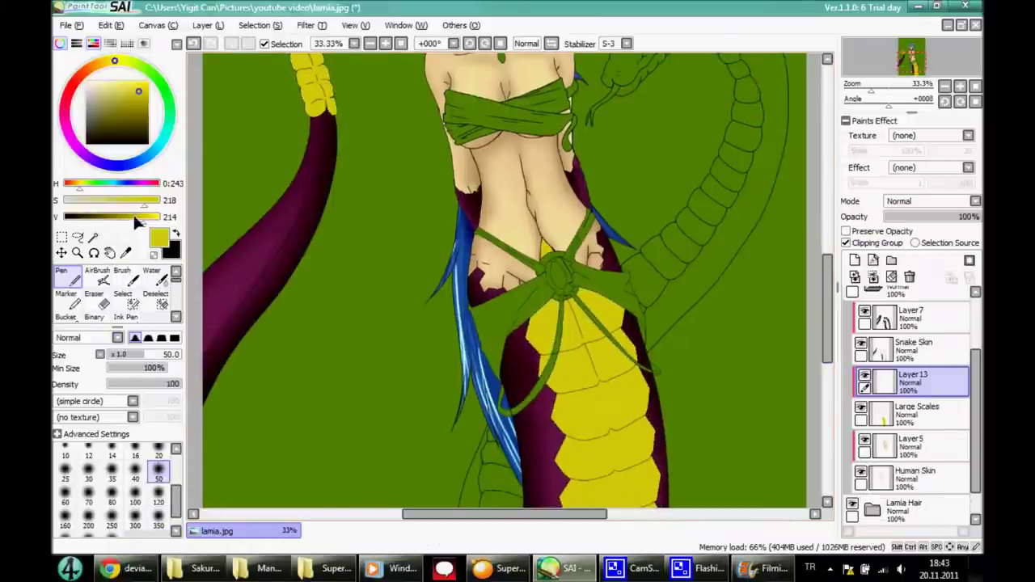
{"action": "left_click", "coordinate": [136, 217]}
{"action": "left_click_drag", "start_coordinate": [578, 327], "coordinate": [628, 365]}
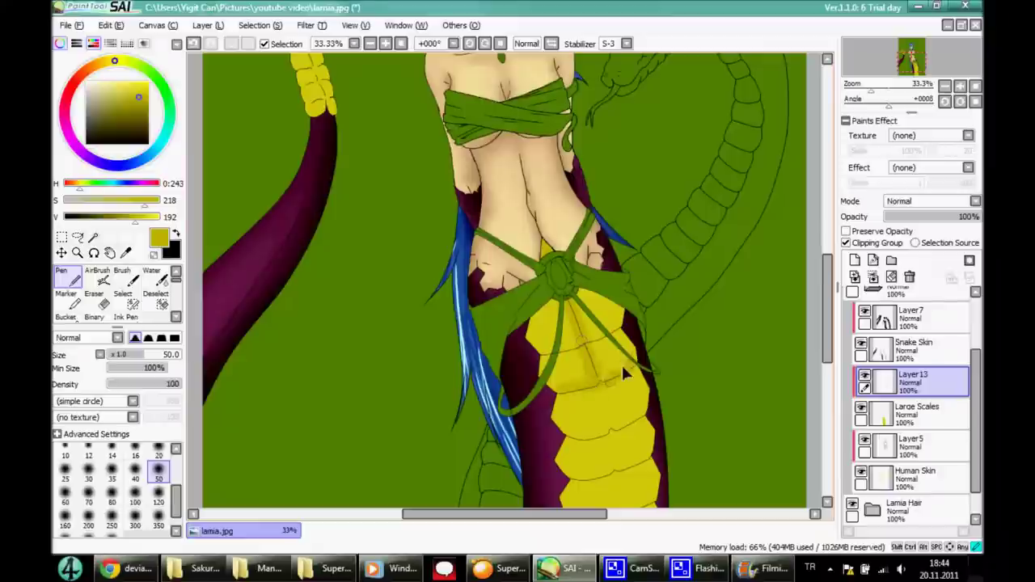
{"action": "scroll", "coordinate": [623, 315], "scroll_direction": "down", "scroll_amount": 3}
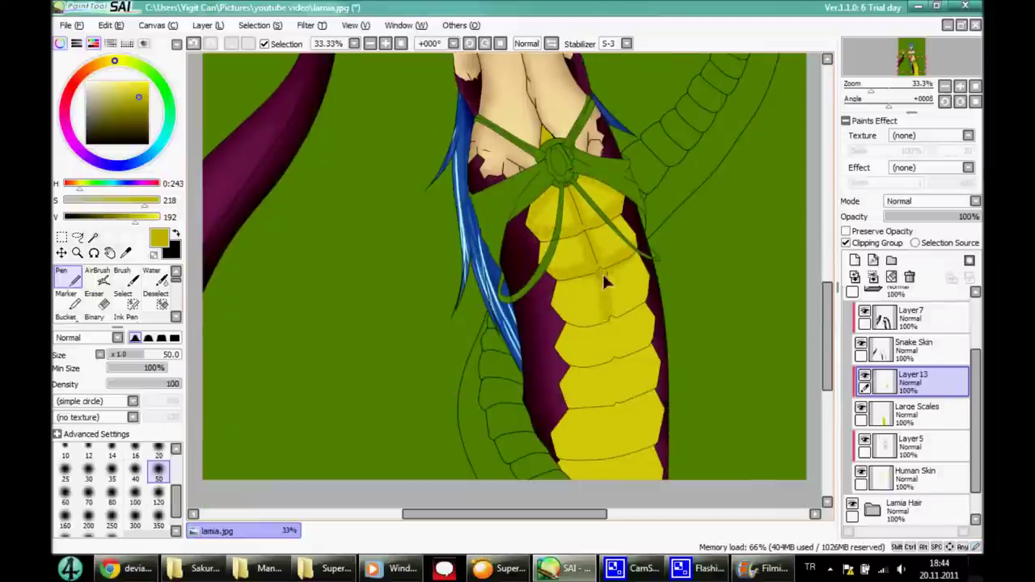
{"action": "scroll", "coordinate": [563, 287], "scroll_direction": "down", "scroll_amount": 2}
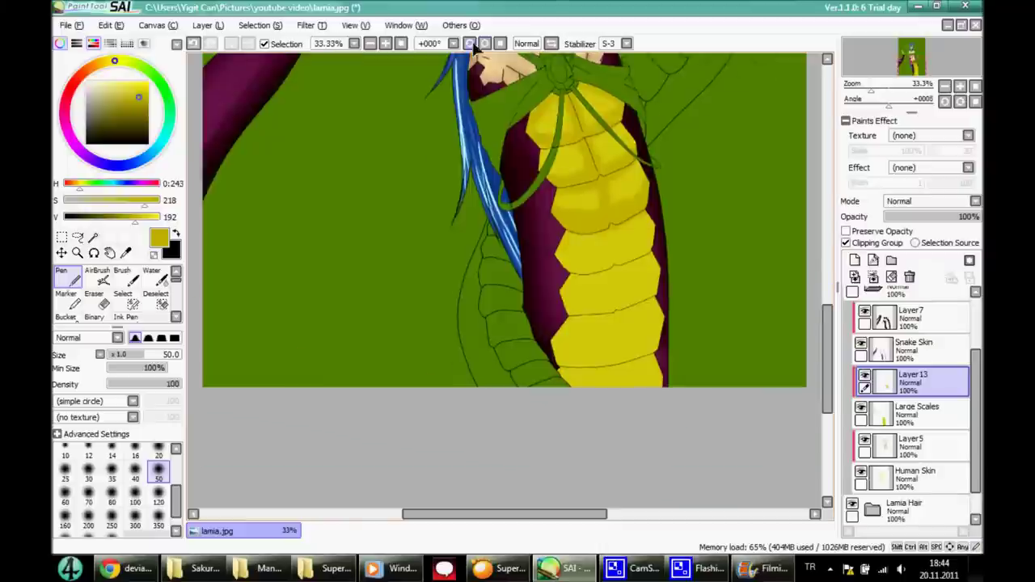
{"action": "key", "text": "End"}
{"action": "mouse_move", "coordinate": [562, 305]}
{"action": "left_mouse_down"}
{"action": "mouse_move", "coordinate": [506, 295]}
{"action": "mouse_move", "coordinate": [543, 322]}
{"action": "mouse_move", "coordinate": [453, 286]}
{"action": "mouse_move", "coordinate": [485, 339]}
{"action": "mouse_move", "coordinate": [549, 339]}
{"action": "mouse_move", "coordinate": [578, 365]}
{"action": "left_mouse_up"}
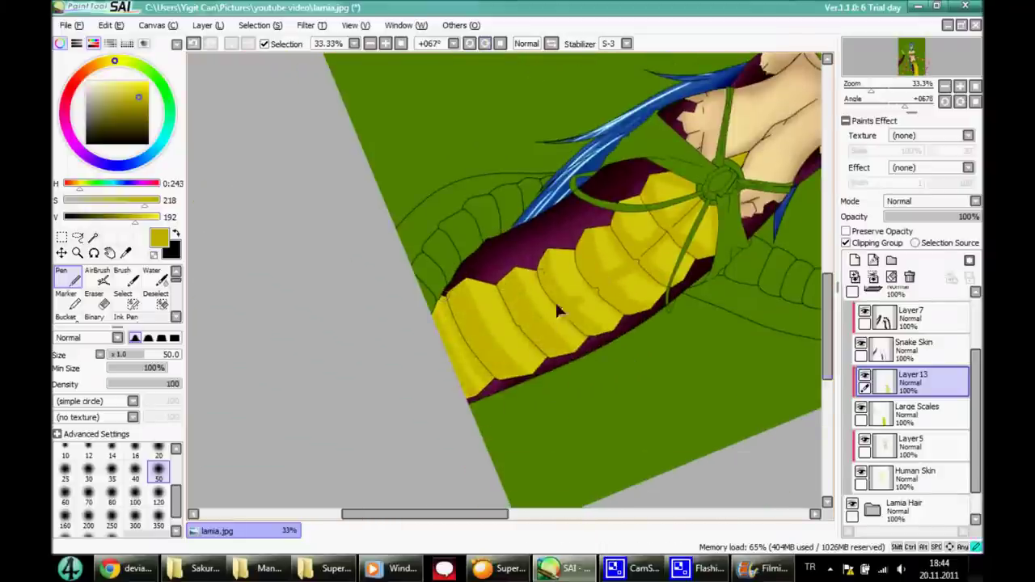
Soften the first layer of belly-scale shading with the Blur tool at size 120.
{"action": "key", "text": "b"}
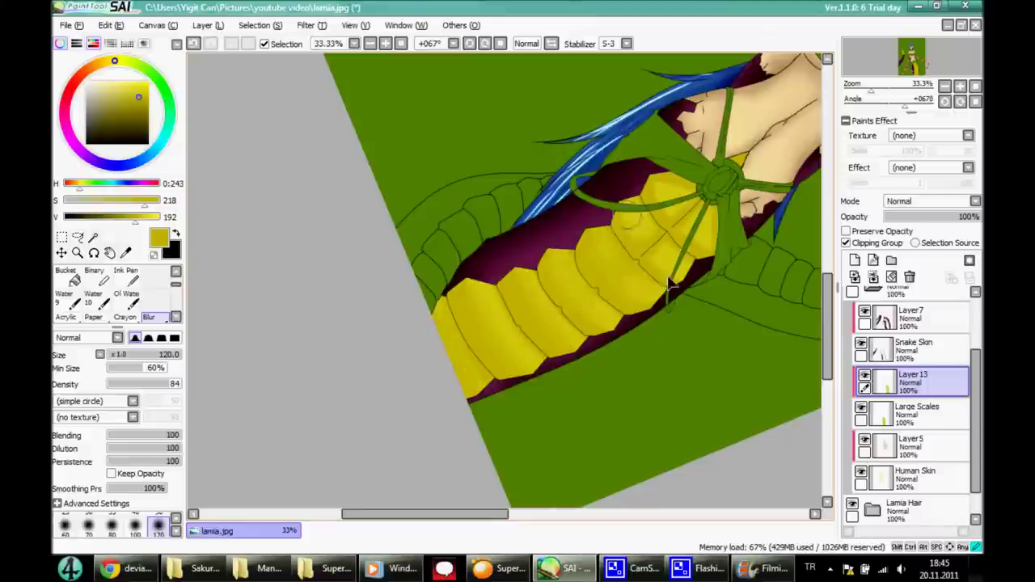
{"action": "left_click", "coordinate": [485, 43]}
{"action": "scroll", "coordinate": [485, 267], "scroll_direction": "up", "scroll_amount": 5}
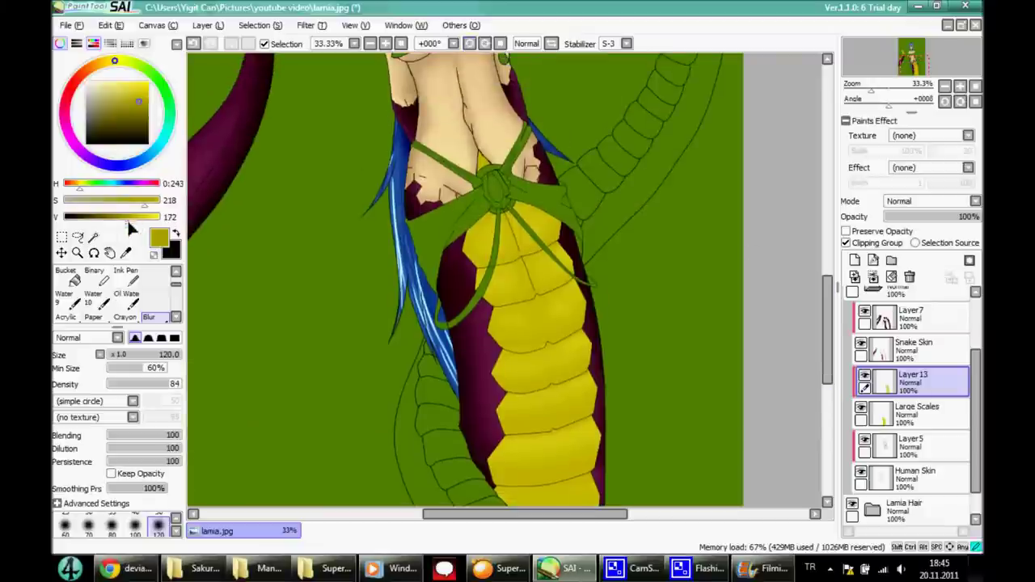
Shade along the outlines of the upper belly scales in darker yellow, value 174, with the Pen at size 20.
{"action": "scroll", "coordinate": [105, 292], "scroll_direction": "up", "scroll_amount": 3}
{"action": "left_click", "coordinate": [71, 276]}
{"action": "left_click_drag", "start_coordinate": [453, 275], "coordinate": [526, 243]}
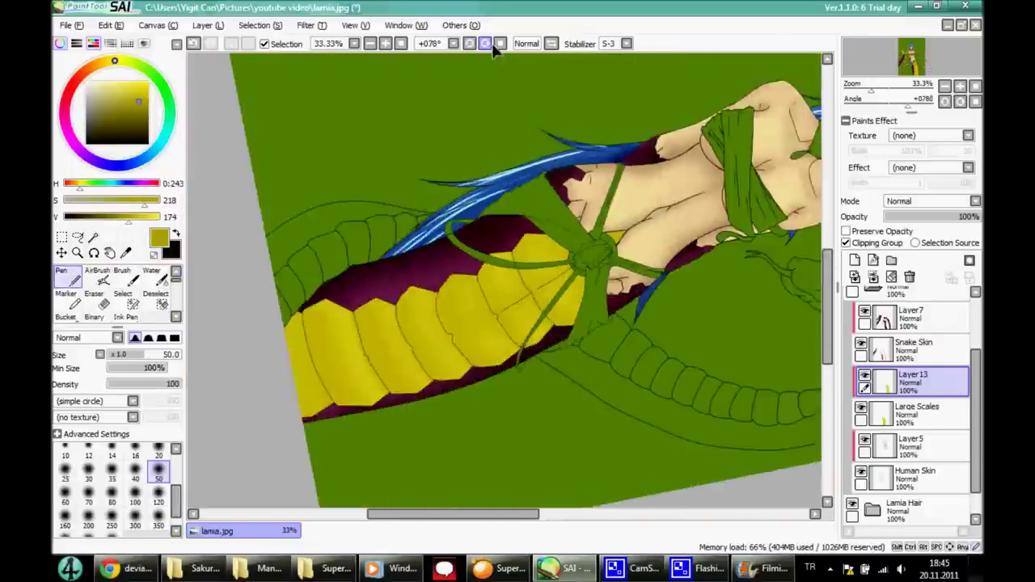
{"action": "scroll", "coordinate": [542, 267], "scroll_direction": "up", "scroll_amount": 3}
{"action": "key", "text": "bracketleft"}
{"action": "key", "text": "bracketleft"}
{"action": "key", "text": "bracketleft"}
{"action": "key", "text": "bracketleft"}
{"action": "key", "text": "bracketleft"}
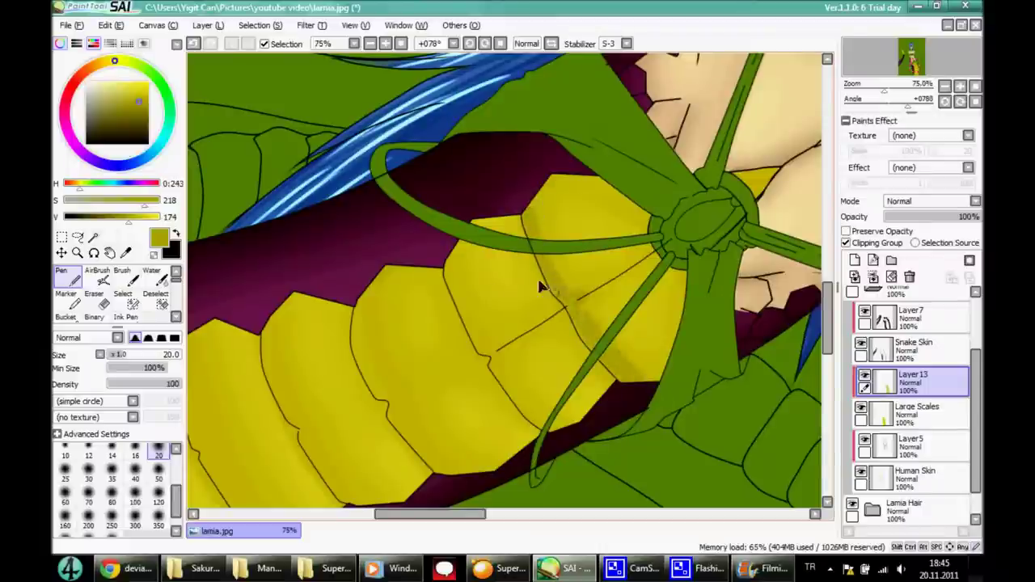
{"action": "left_click_drag", "start_coordinate": [379, 398], "coordinate": [354, 311]}
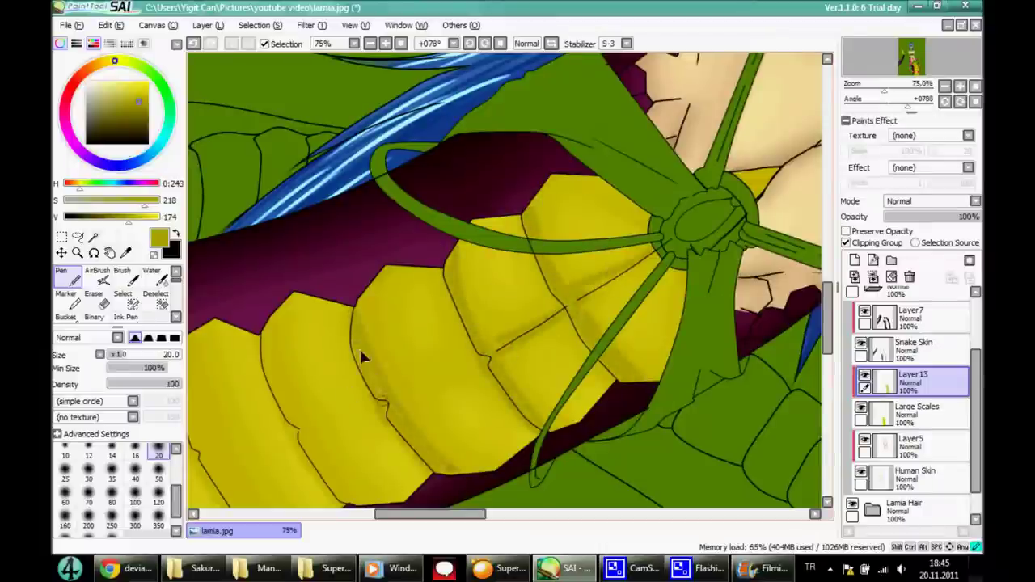
{"action": "mouse_move", "coordinate": [275, 370]}
{"action": "left_mouse_down"}
{"action": "mouse_move", "coordinate": [263, 323]}
{"action": "mouse_move", "coordinate": [342, 407]}
{"action": "mouse_move", "coordinate": [488, 406]}
{"action": "left_mouse_up"}
{"action": "left_click_drag", "start_coordinate": [429, 307], "coordinate": [353, 461]}
Continue the value 174 shading along the outlines of the remaining lower belly scales with the Pen at size 20.
{"action": "scroll", "coordinate": [799, 253], "scroll_direction": "down", "scroll_amount": 2}
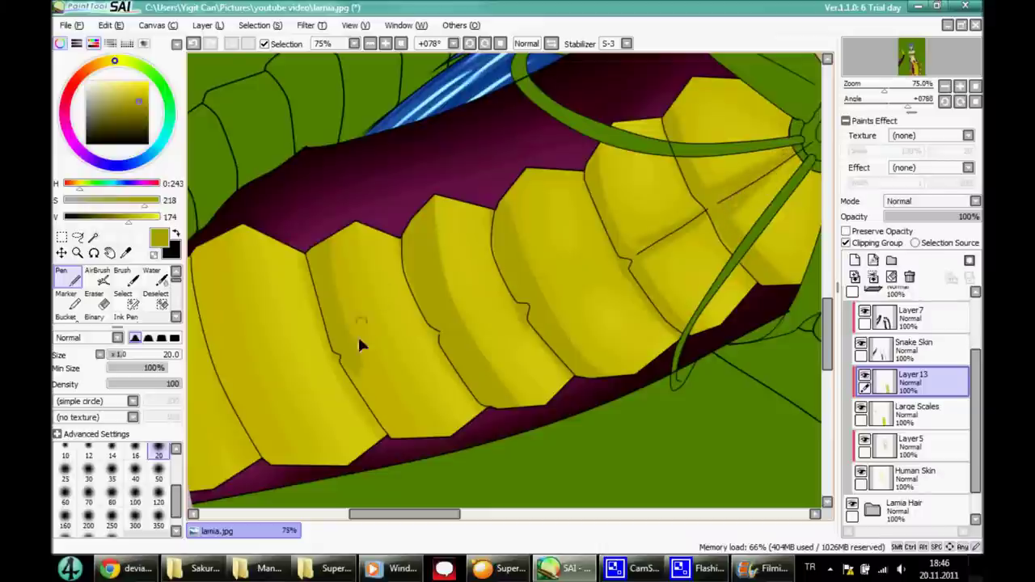
{"action": "left_click_drag", "start_coordinate": [361, 380], "coordinate": [405, 447]}
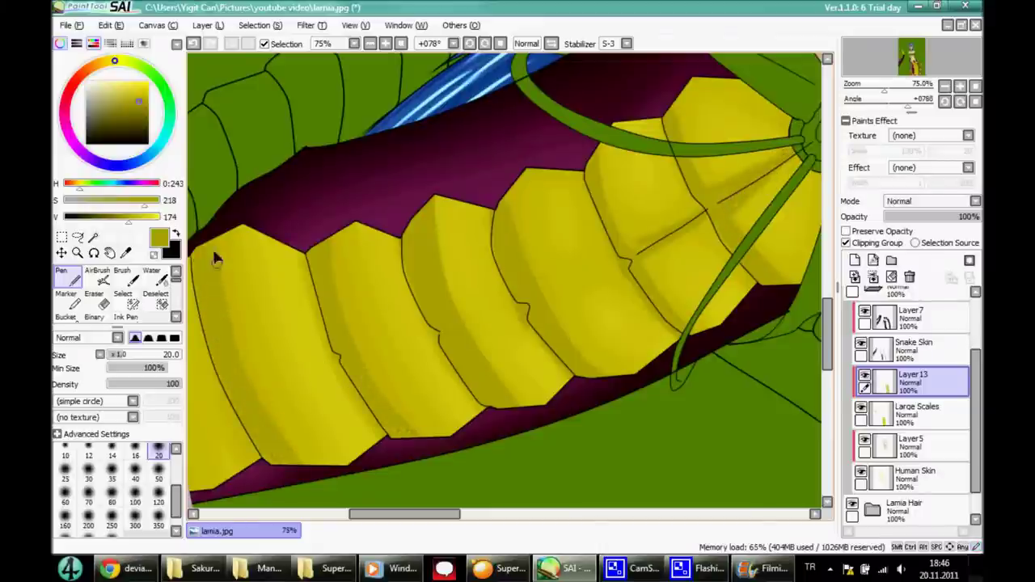
{"action": "scroll", "coordinate": [396, 453], "scroll_direction": "left", "scroll_amount": 5}
{"action": "left_click_drag", "start_coordinate": [406, 368], "coordinate": [441, 478]}
Blend the value 174 shading down the belly scales with the Blur tool at size 120.
{"action": "left_click", "coordinate": [500, 43]}
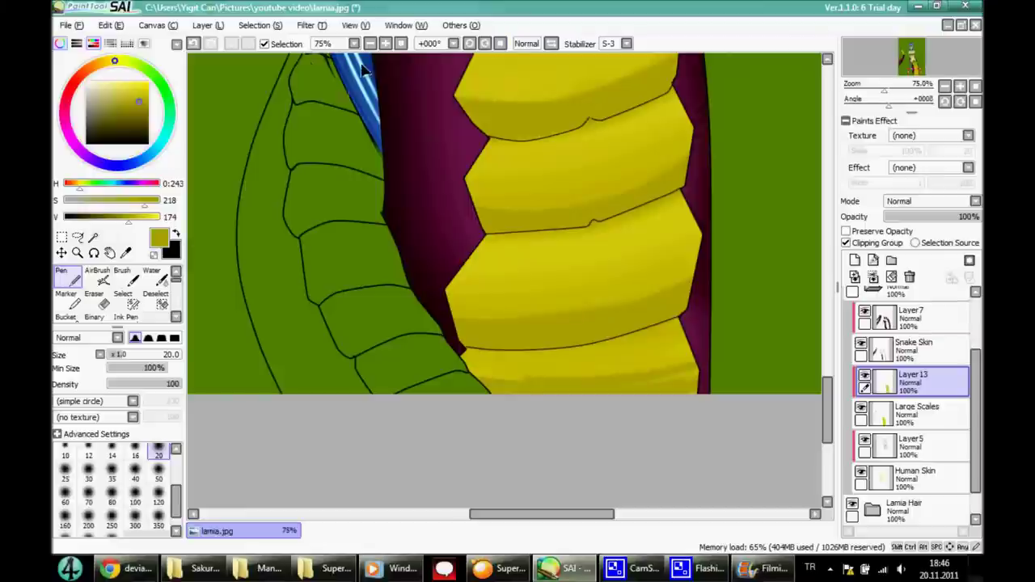
{"action": "left_click", "coordinate": [402, 42]}
{"action": "key", "text": "b"}
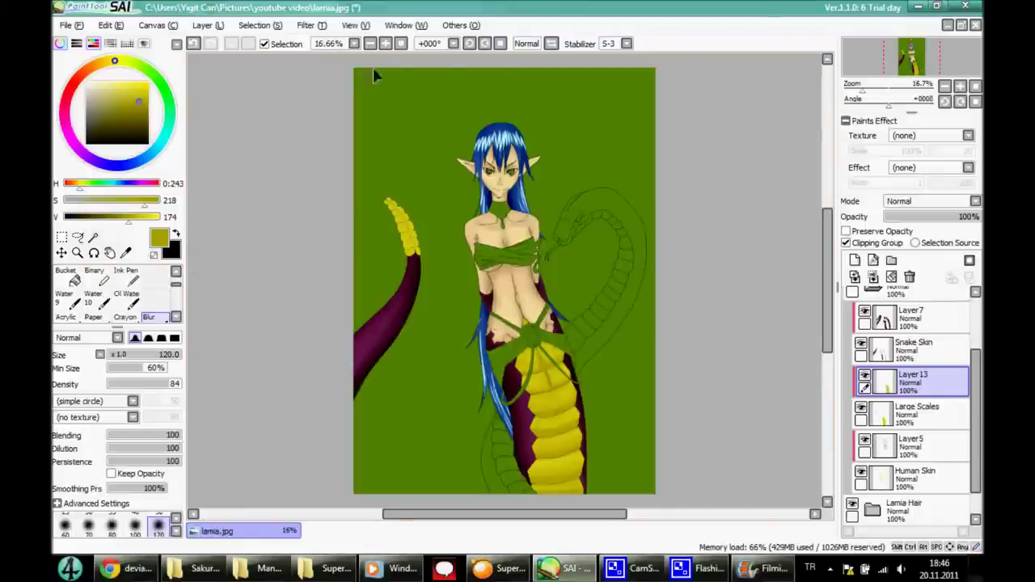
{"action": "scroll", "coordinate": [781, 323], "scroll_direction": "up", "scroll_amount": 1}
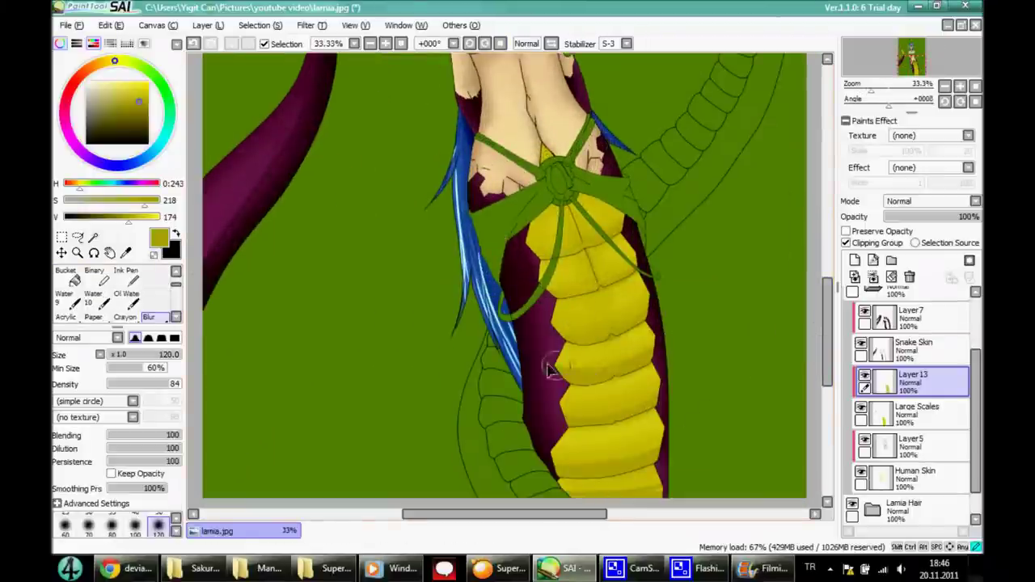
{"action": "scroll", "coordinate": [678, 456], "scroll_direction": "down", "scroll_amount": 2}
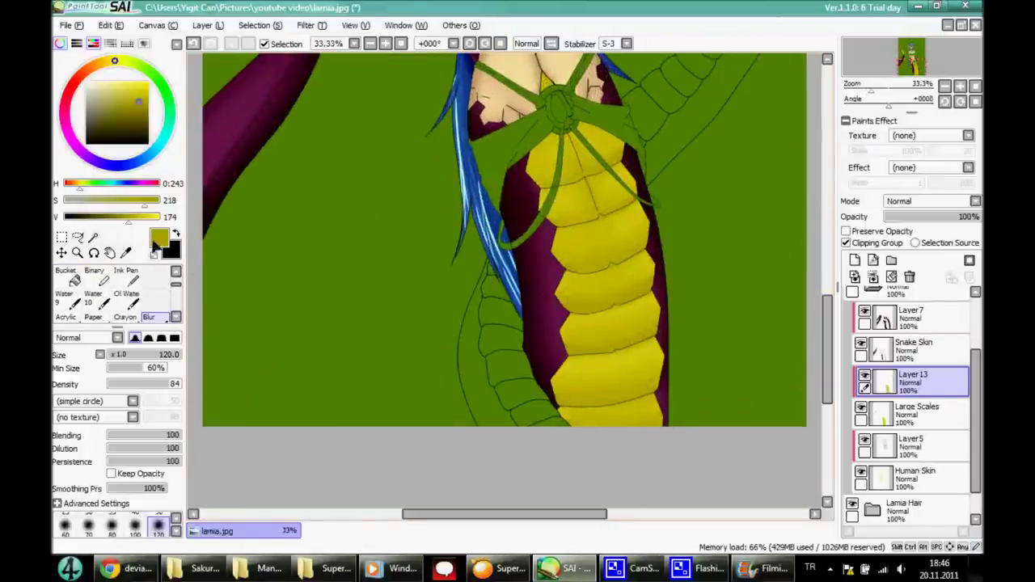
Deepen the shading on the belly scales' lower edges and upper centre line in dark yellow, value 136, with the Pen at size 50.
{"action": "key", "text": "n"}
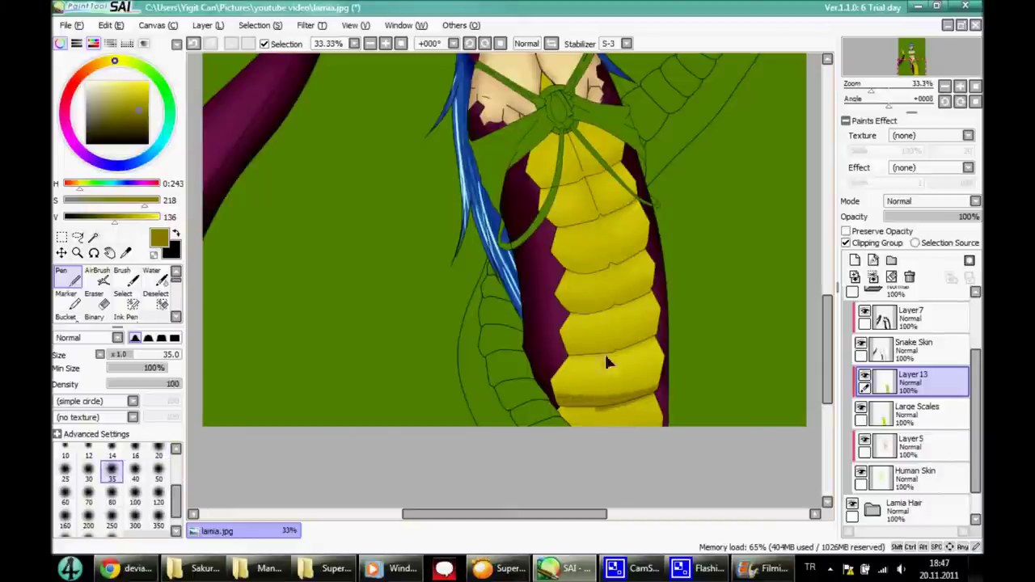
{"action": "key", "text": "bracketright"}
{"action": "key", "text": "bracketright"}
{"action": "left_click_drag", "start_coordinate": [552, 217], "coordinate": [625, 205]}
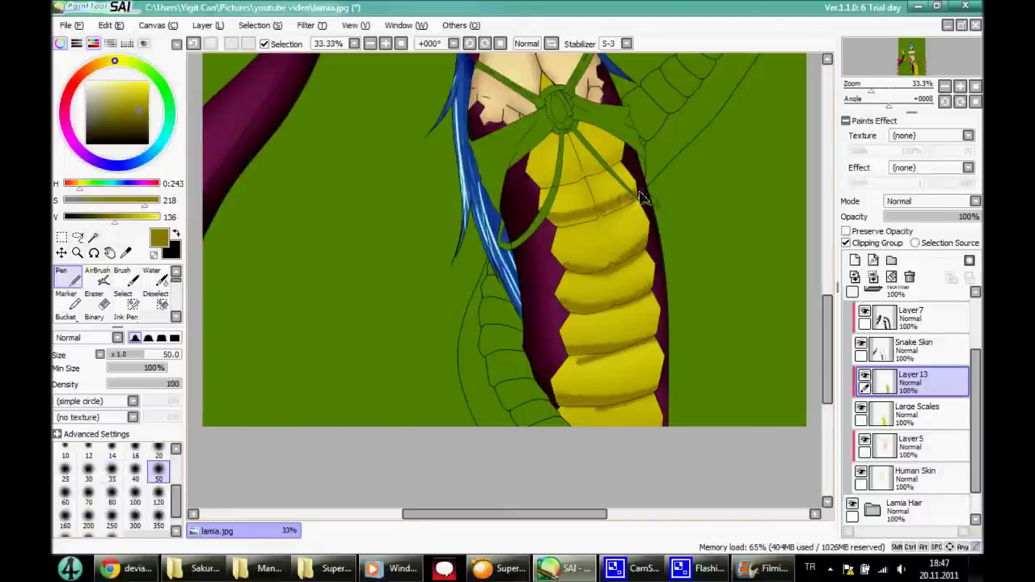
{"action": "scroll", "coordinate": [118, 293], "scroll_direction": "down", "scroll_amount": 2}
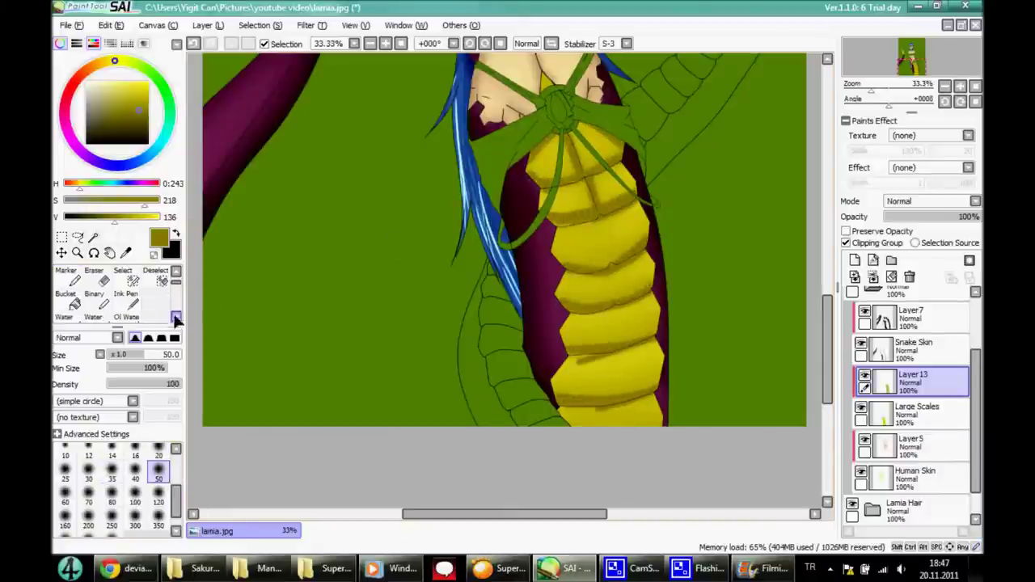
Smooth the value 136 shading across the belly scales with the Blur tool.
{"action": "left_click", "coordinate": [149, 316]}
{"action": "mouse_move", "coordinate": [555, 192]}
{"action": "left_mouse_down"}
{"action": "mouse_move", "coordinate": [579, 121]}
{"action": "mouse_move", "coordinate": [583, 145]}
{"action": "mouse_move", "coordinate": [561, 184]}
{"action": "mouse_move", "coordinate": [550, 170]}
{"action": "mouse_move", "coordinate": [631, 185]}
{"action": "left_mouse_up"}
{"action": "mouse_move", "coordinate": [620, 273]}
{"action": "left_mouse_down"}
{"action": "mouse_move", "coordinate": [605, 249]}
{"action": "mouse_move", "coordinate": [596, 270]}
{"action": "mouse_move", "coordinate": [608, 278]}
{"action": "mouse_move", "coordinate": [582, 224]}
{"action": "mouse_move", "coordinate": [593, 317]}
{"action": "mouse_move", "coordinate": [677, 335]}
{"action": "mouse_move", "coordinate": [624, 381]}
{"action": "mouse_move", "coordinate": [640, 407]}
{"action": "mouse_move", "coordinate": [552, 185]}
{"action": "left_mouse_up"}
{"action": "scroll", "coordinate": [552, 184], "scroll_direction": "down", "scroll_amount": 2}
{"action": "scroll", "coordinate": [552, 185], "scroll_direction": "up", "scroll_amount": 3}
Darken the belly scales' lower edges in olive, value 98, with the Pen at size 50 and soften them with the Blur tool at size 120.
{"action": "left_click", "coordinate": [97, 222]}
{"action": "key", "text": "n"}
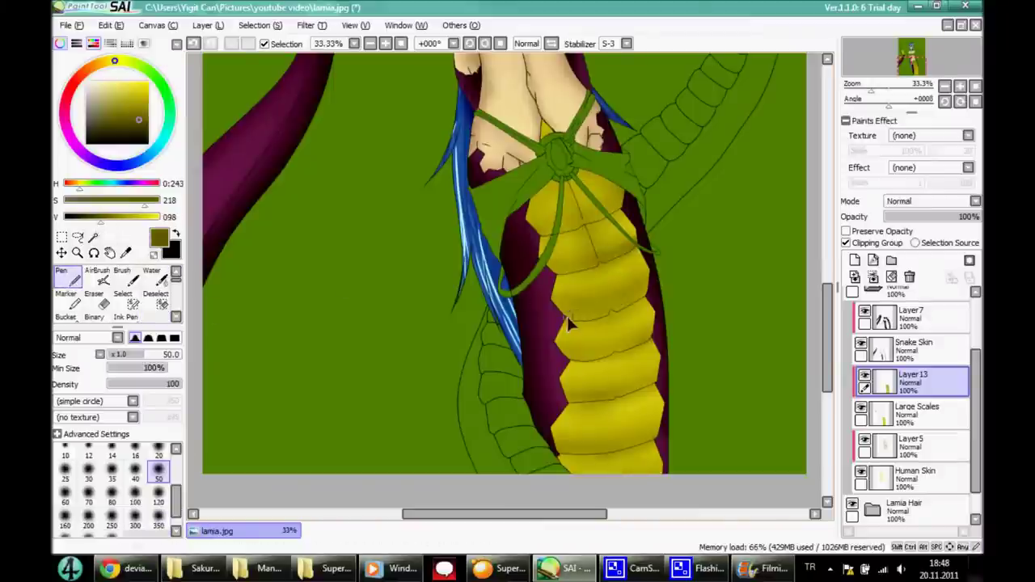
{"action": "left_click_drag", "start_coordinate": [544, 241], "coordinate": [659, 246]}
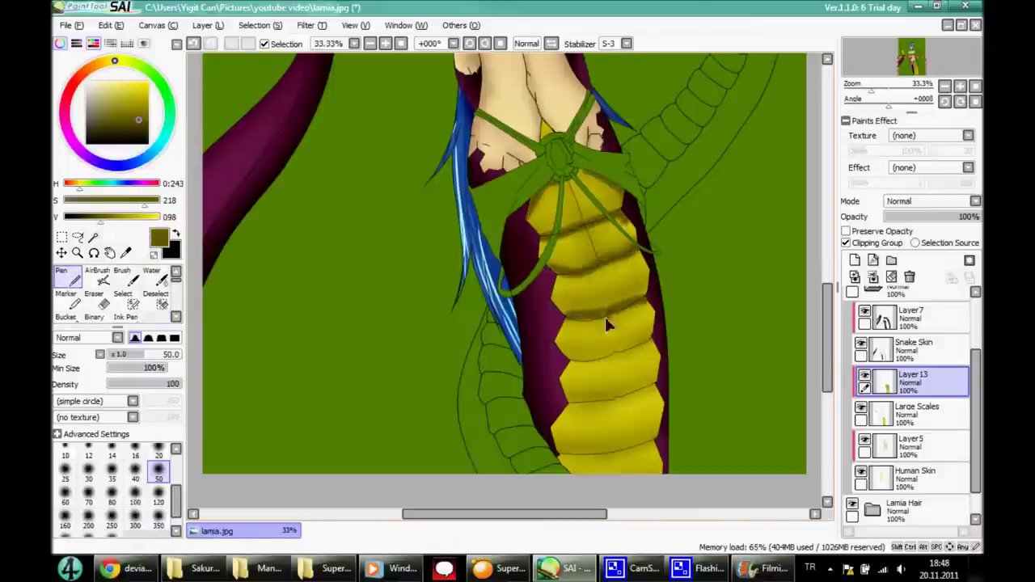
{"action": "left_click_drag", "start_coordinate": [657, 338], "coordinate": [558, 363]}
{"action": "left_click_drag", "start_coordinate": [661, 380], "coordinate": [561, 409]}
{"action": "left_click_drag", "start_coordinate": [589, 449], "coordinate": [558, 462]}
{"action": "scroll", "coordinate": [697, 371], "scroll_direction": "down", "scroll_amount": 2}
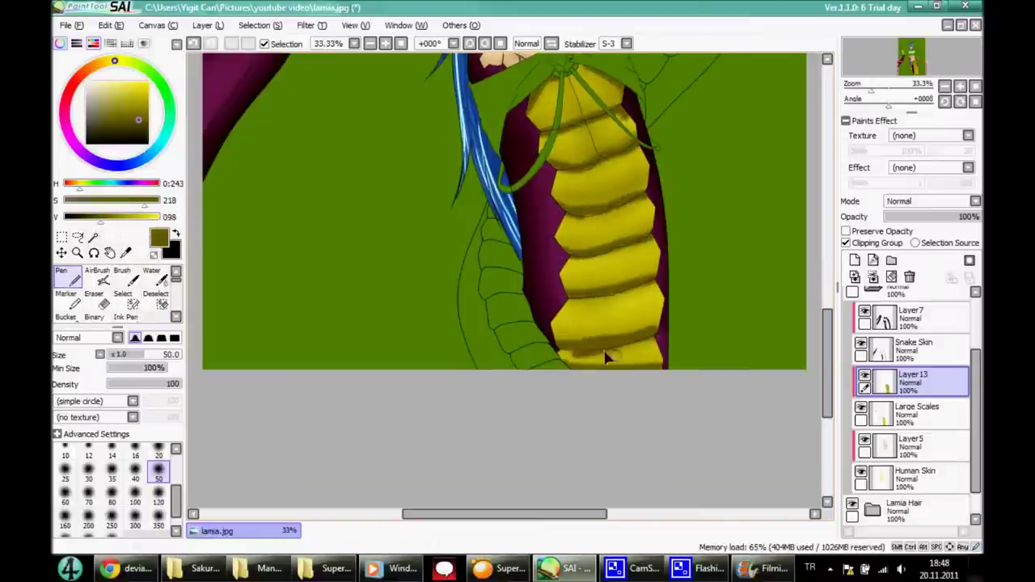
{"action": "key", "text": "b"}
{"action": "mouse_move", "coordinate": [647, 344]}
{"action": "left_mouse_down"}
{"action": "mouse_move", "coordinate": [575, 299]}
{"action": "mouse_move", "coordinate": [669, 276]}
{"action": "mouse_move", "coordinate": [595, 247]}
{"action": "mouse_move", "coordinate": [656, 229]}
{"action": "mouse_move", "coordinate": [553, 222]}
{"action": "mouse_move", "coordinate": [598, 168]}
{"action": "left_mouse_up"}
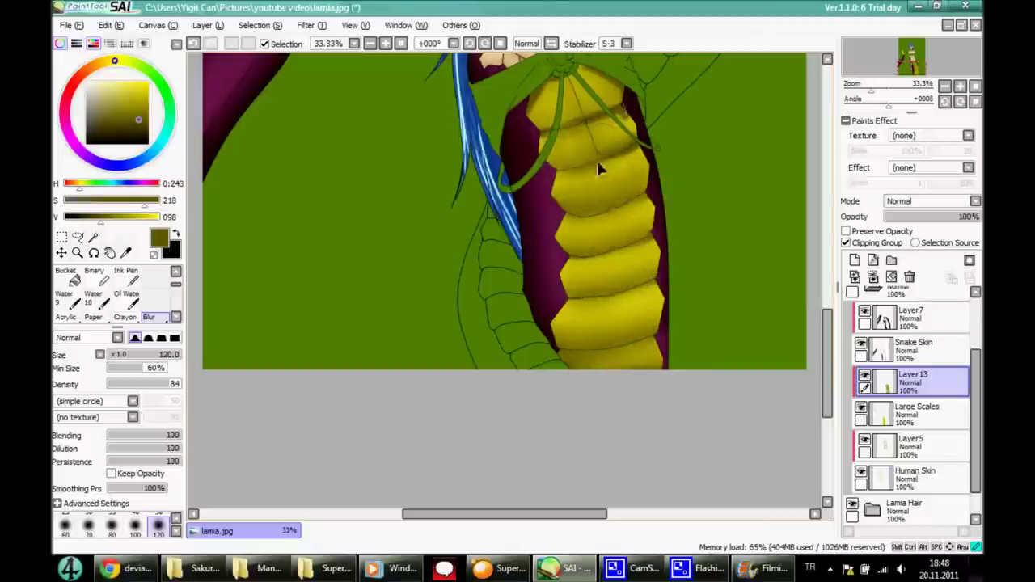
Shade the tail-tip scales in a darker yellow, value 188, with the Pen at size 50.
{"action": "left_click", "coordinate": [401, 43]}
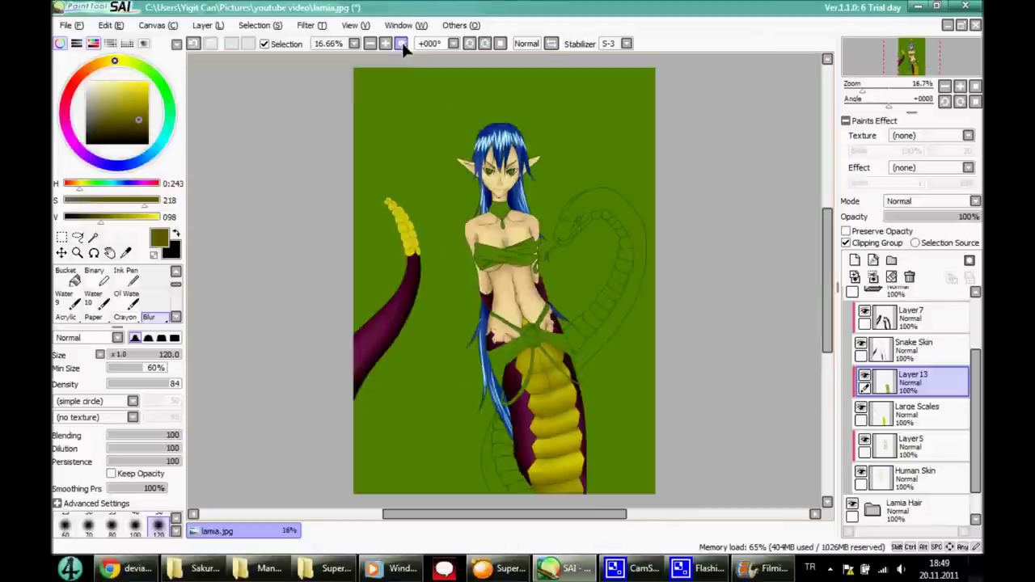
{"action": "left_click", "coordinate": [385, 43]}
{"action": "key", "text": "n"}
{"action": "mouse_move", "coordinate": [441, 142]}
{"action": "left_mouse_down"}
{"action": "mouse_move", "coordinate": [488, 202]}
{"action": "mouse_move", "coordinate": [497, 231]}
{"action": "mouse_move", "coordinate": [482, 242]}
{"action": "mouse_move", "coordinate": [488, 287]}
{"action": "left_mouse_up"}
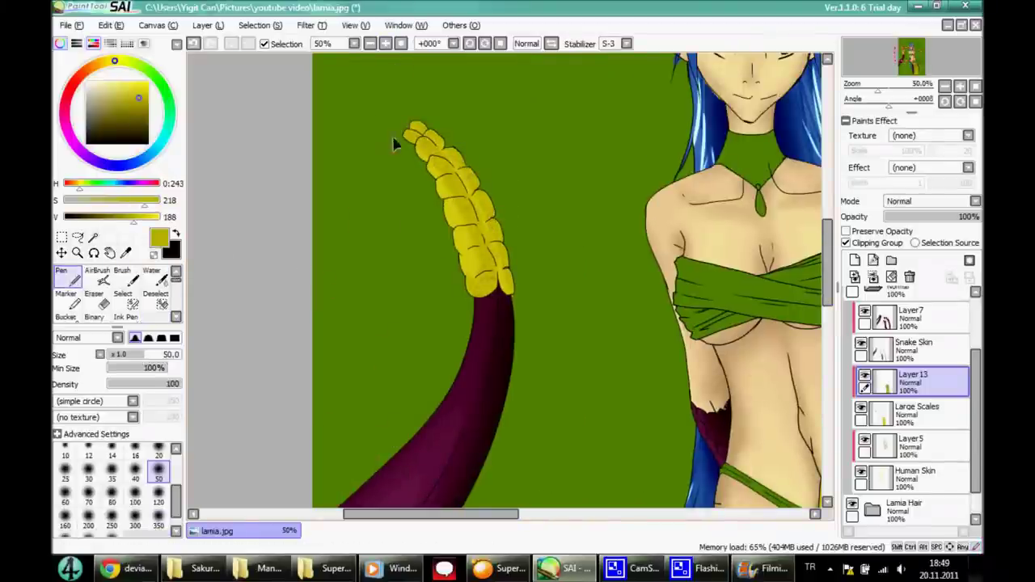
{"action": "mouse_move", "coordinate": [422, 123]}
{"action": "left_mouse_down"}
{"action": "mouse_move", "coordinate": [514, 263]}
{"action": "mouse_move", "coordinate": [490, 257]}
{"action": "mouse_move", "coordinate": [462, 173]}
{"action": "mouse_move", "coordinate": [409, 125]}
{"action": "mouse_move", "coordinate": [508, 288]}
{"action": "mouse_move", "coordinate": [444, 159]}
{"action": "left_mouse_up"}
Deepen the tail-tip scales' shading in olive, value 104, with the Pen at size 20 and soften it with the Blur tool at size 50.
{"action": "left_click", "coordinate": [139, 119]}
{"action": "left_click", "coordinate": [158, 452]}
{"action": "left_click", "coordinate": [153, 317]}
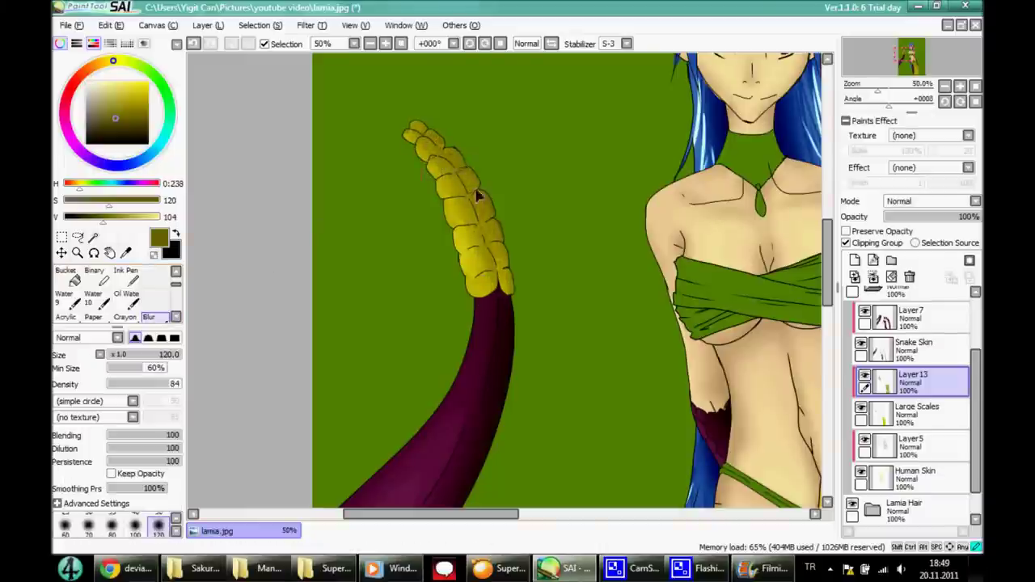
{"action": "left_click", "coordinate": [194, 44]}
{"action": "left_click", "coordinate": [159, 524]}
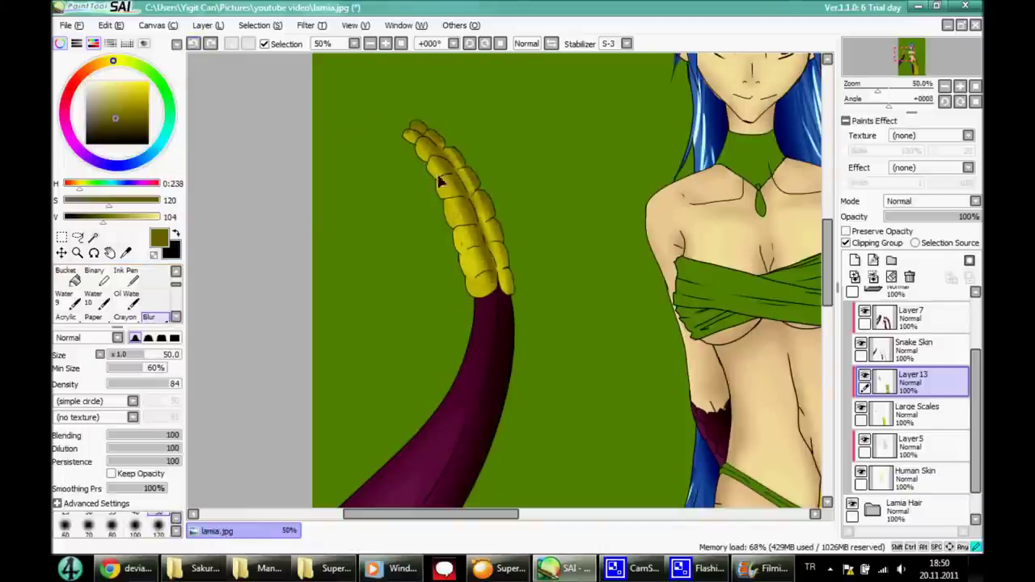
{"action": "left_click_drag", "start_coordinate": [476, 184], "coordinate": [500, 279]}
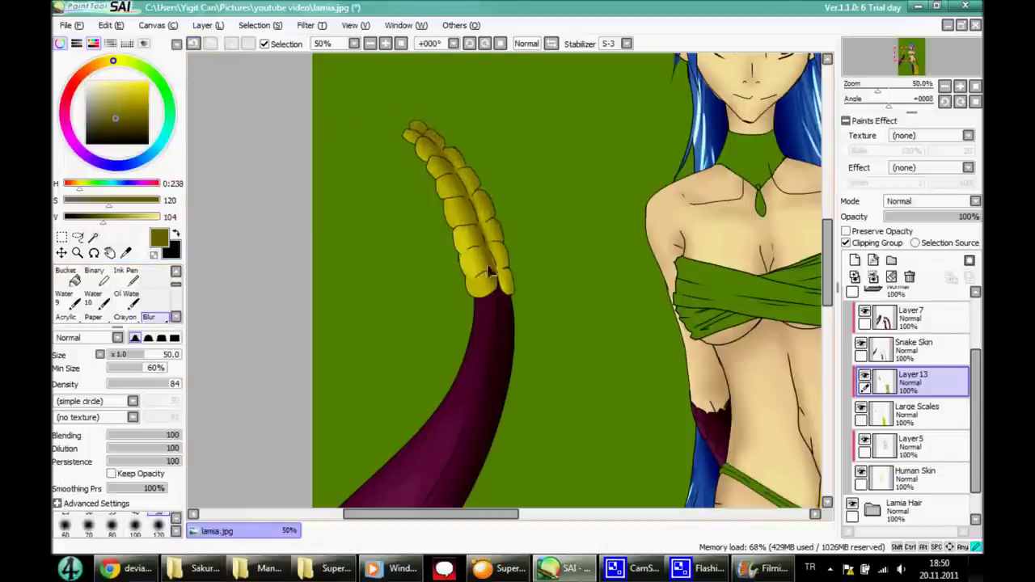
Select both irises on the lamia's face with the Magic Wand.
{"action": "left_click", "coordinate": [386, 44]}
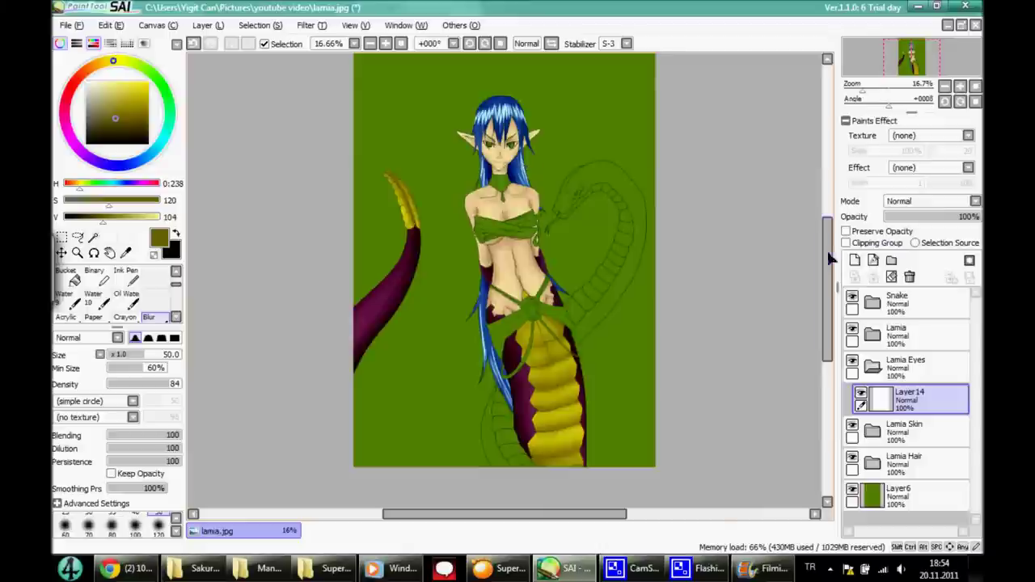
{"action": "left_click", "coordinate": [385, 44]}
{"action": "left_click", "coordinate": [385, 44]}
{"action": "left_click", "coordinate": [94, 236]}
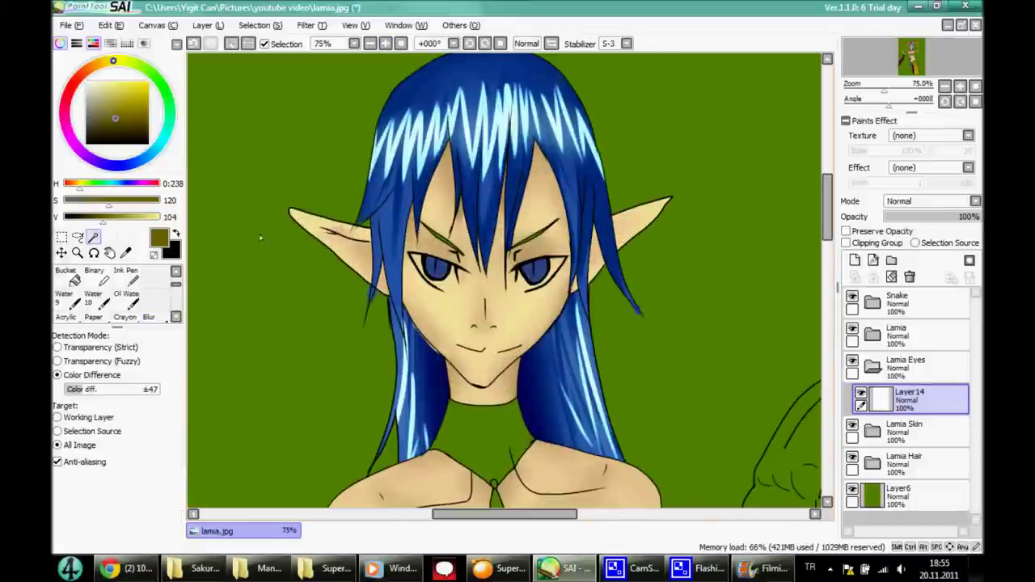
Fill both irises with red, saturation 204 and value 194, using the Pen at size 20.
{"action": "left_click_drag", "start_coordinate": [121, 69], "coordinate": [75, 83]}
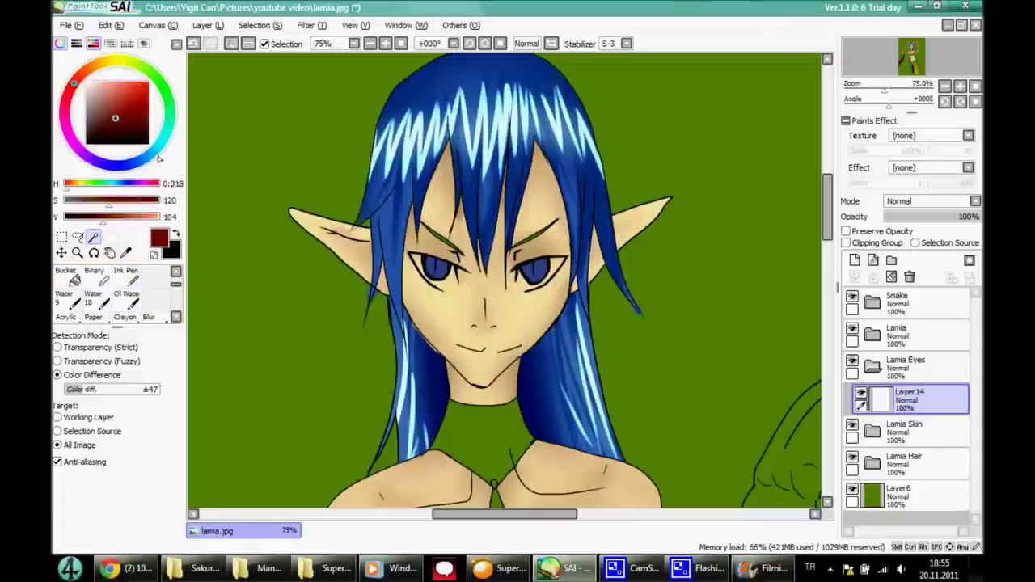
{"action": "left_click_drag", "start_coordinate": [69, 200], "coordinate": [159, 200]}
{"action": "left_click", "coordinate": [158, 216]}
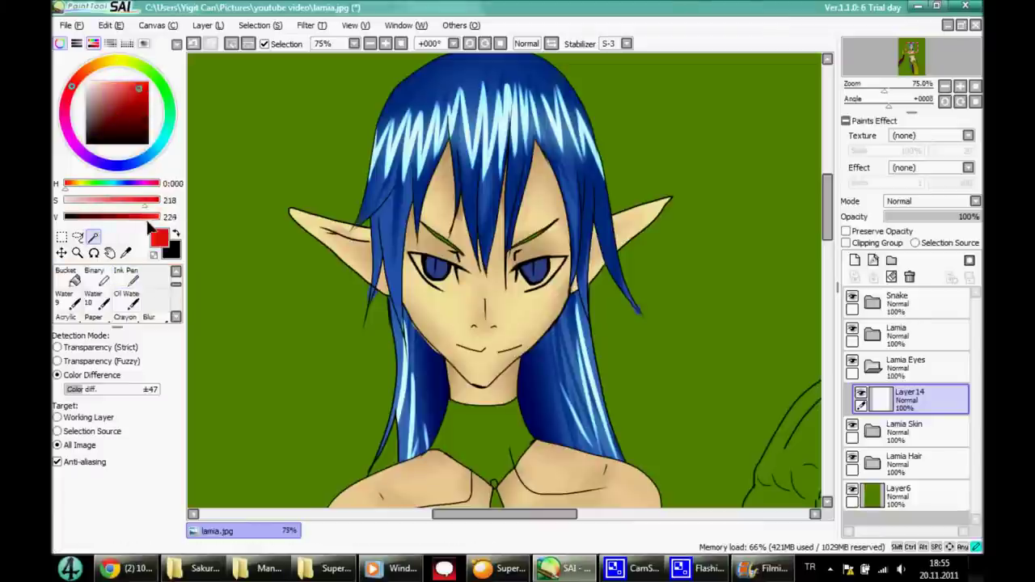
{"action": "scroll", "coordinate": [114, 292], "scroll_direction": "up", "scroll_amount": 2}
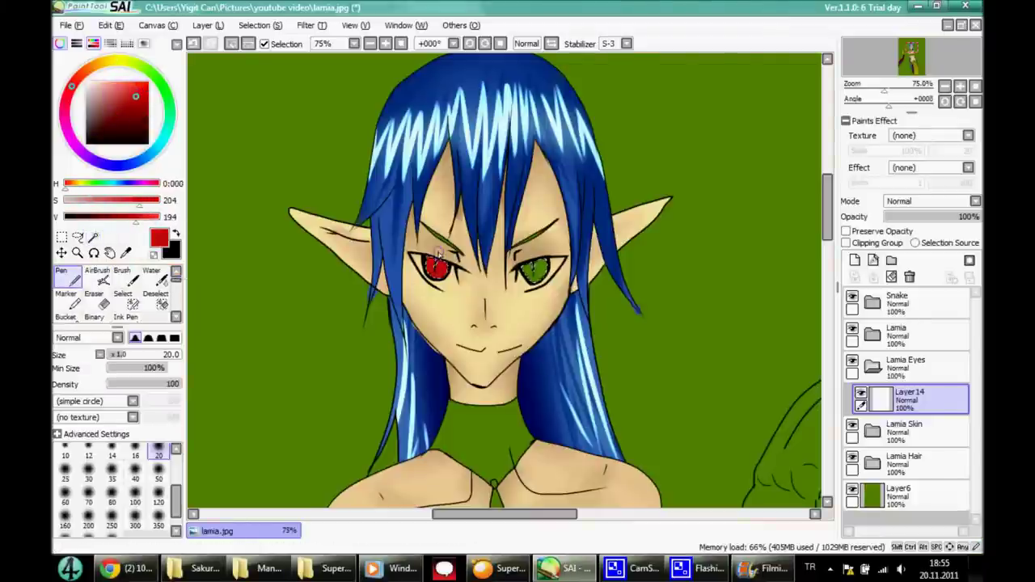
{"action": "left_click_drag", "start_coordinate": [522, 265], "coordinate": [546, 271]}
Shade the irises on a new clipped layer in dark reds, values 146 and 106, and soften them with the Blur tool at size 20.
{"action": "left_click", "coordinate": [855, 260]}
{"action": "left_click", "coordinate": [846, 243]}
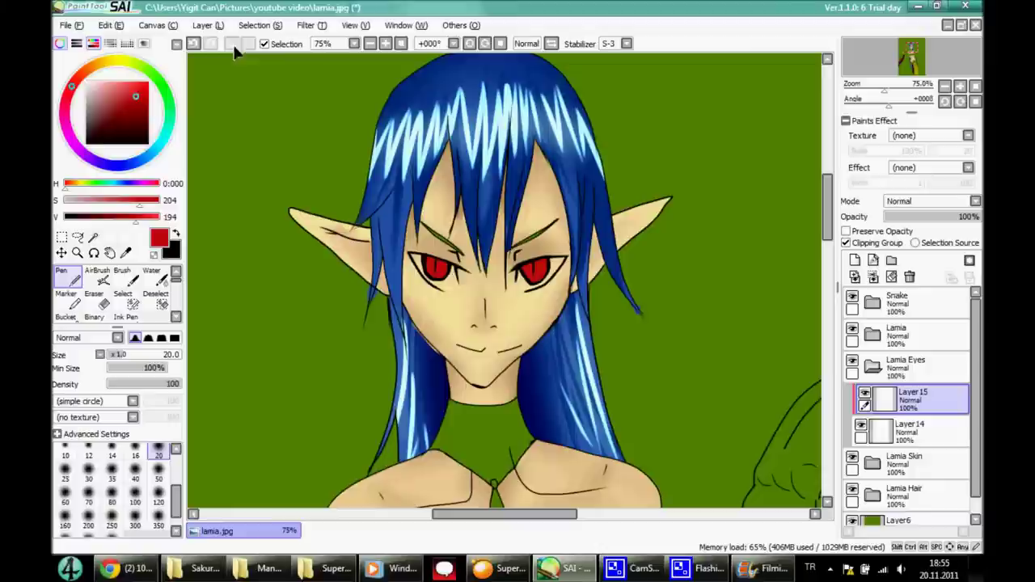
{"action": "left_click", "coordinate": [455, 254], "text": "alt"}
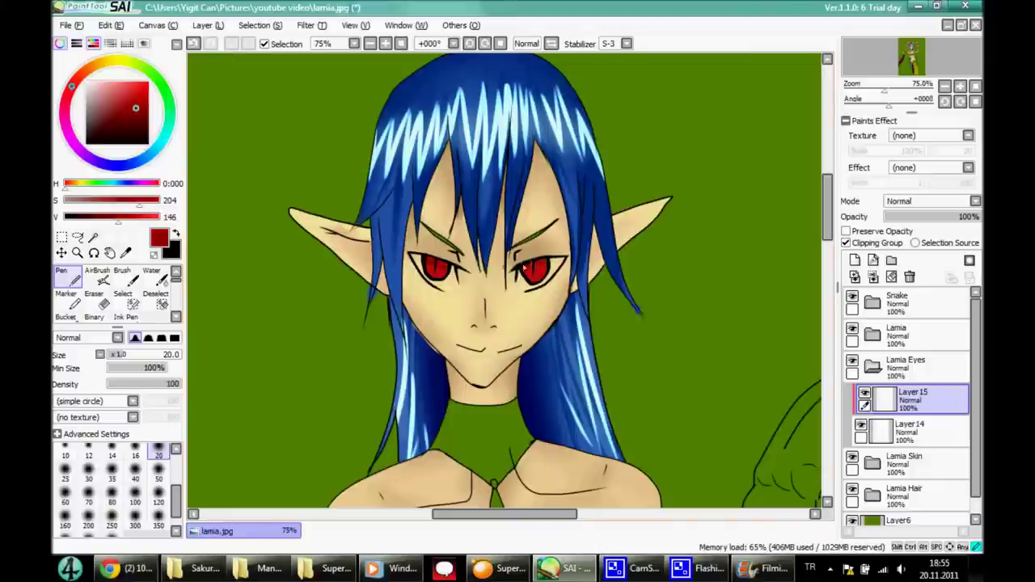
{"action": "left_click", "coordinate": [105, 216]}
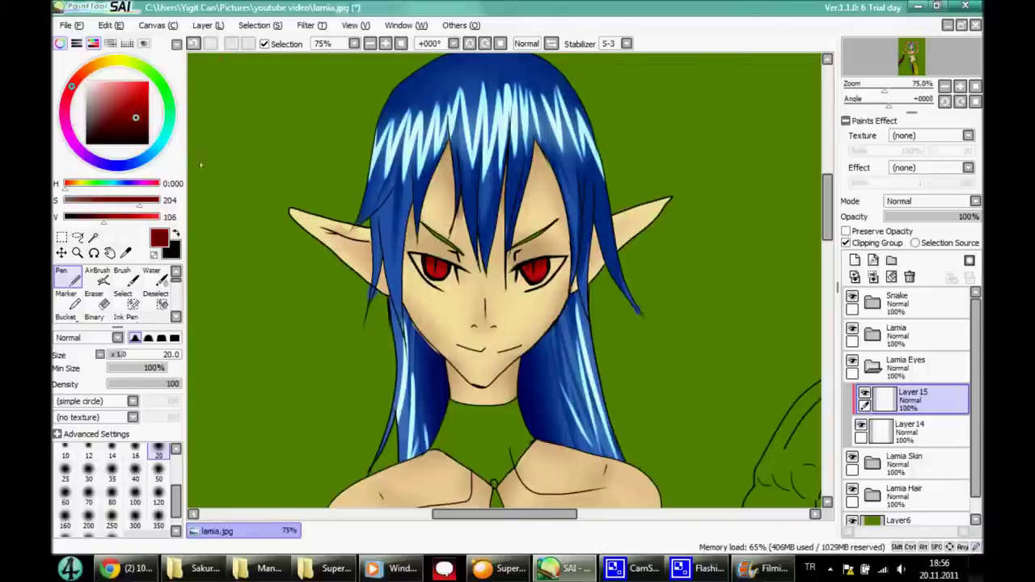
{"action": "key", "text": "b"}
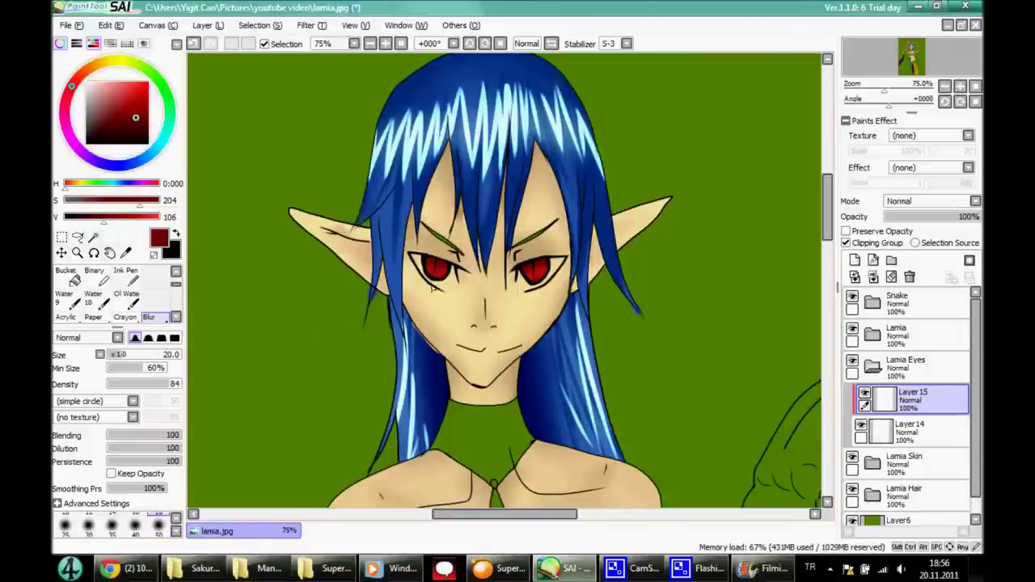
{"action": "key", "text": "ctrl+z"}
Collapse the Lamia Eyes folder and create a new layer set named "ultima" above the Lamia folder.
{"action": "left_click", "coordinate": [872, 367]}
{"action": "key", "text": "ctrl+shift+n"}
{"action": "double_click", "coordinate": [898, 335]}
{"action": "type", "text": "u"}
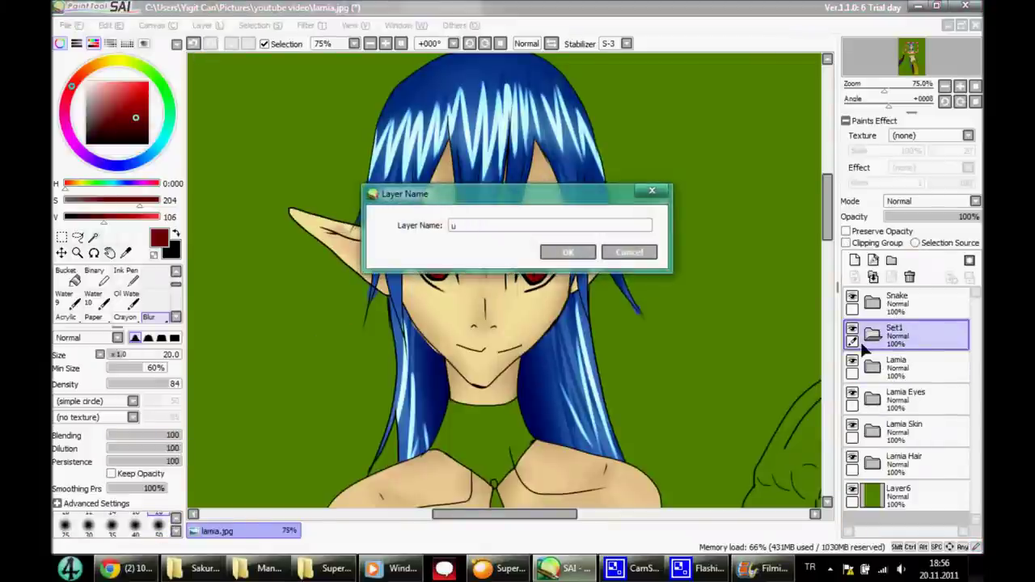
{"action": "type", "text": "ltima"}
{"action": "key", "text": "Return"}
Add a layer inside the ultima set and set its blending mode to Luminosity.
{"action": "left_click", "coordinate": [855, 260]}
{"action": "left_click", "coordinate": [930, 201]}
{"action": "left_click", "coordinate": [907, 250]}
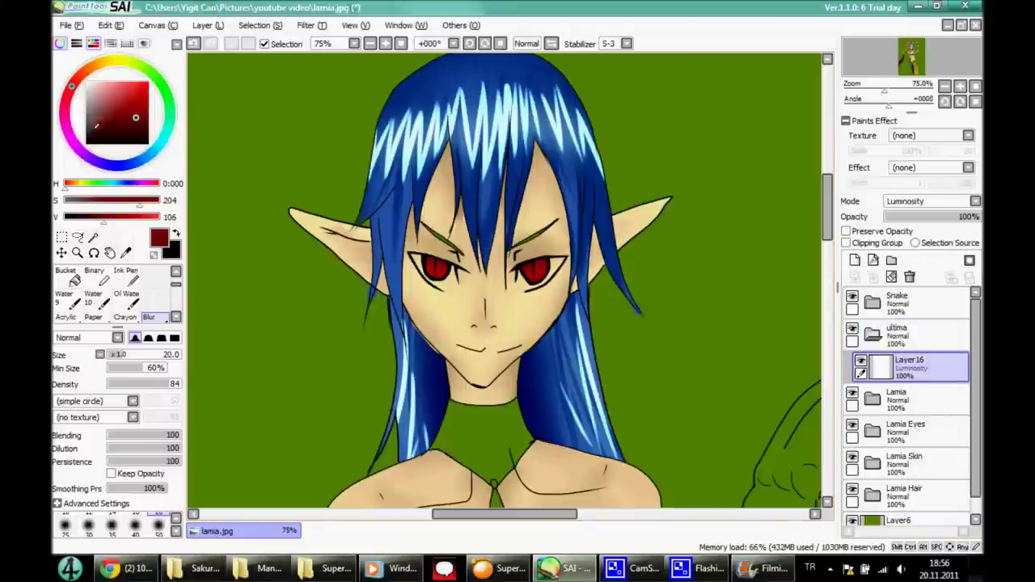
Dot a round white highlight onto each iris with the hard-edged Pen at size 10.
{"action": "left_click", "coordinate": [86, 83]}
{"action": "key", "text": "n"}
{"action": "left_click", "coordinate": [399, 42]}
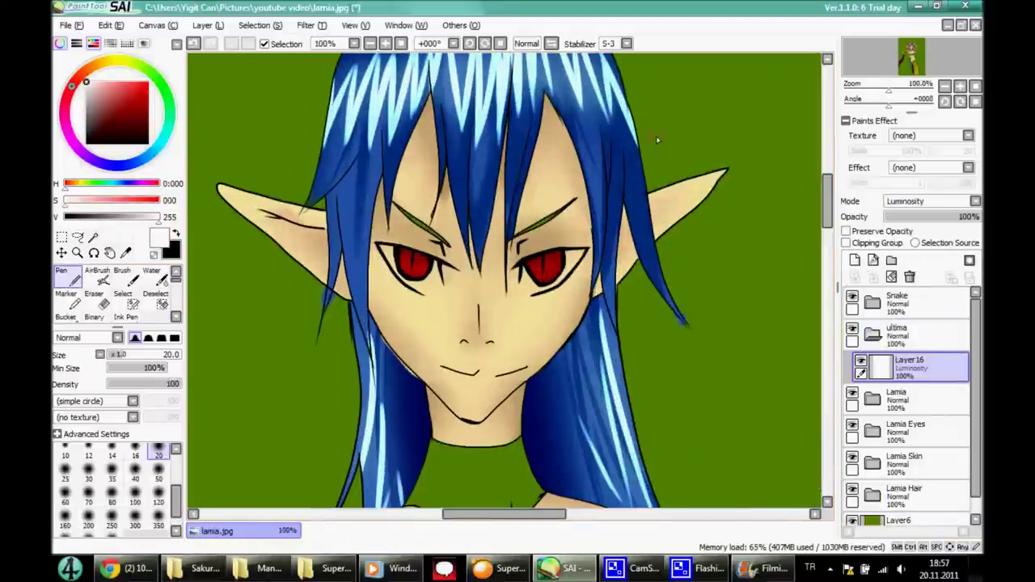
{"action": "key", "text": "ctrl+z"}
{"action": "key", "text": "bracketleft"}
{"action": "key", "text": "bracketleft"}
{"action": "key", "text": "bracketleft"}
{"action": "key", "text": "bracketleft"}
{"action": "key", "text": "bracketleft"}
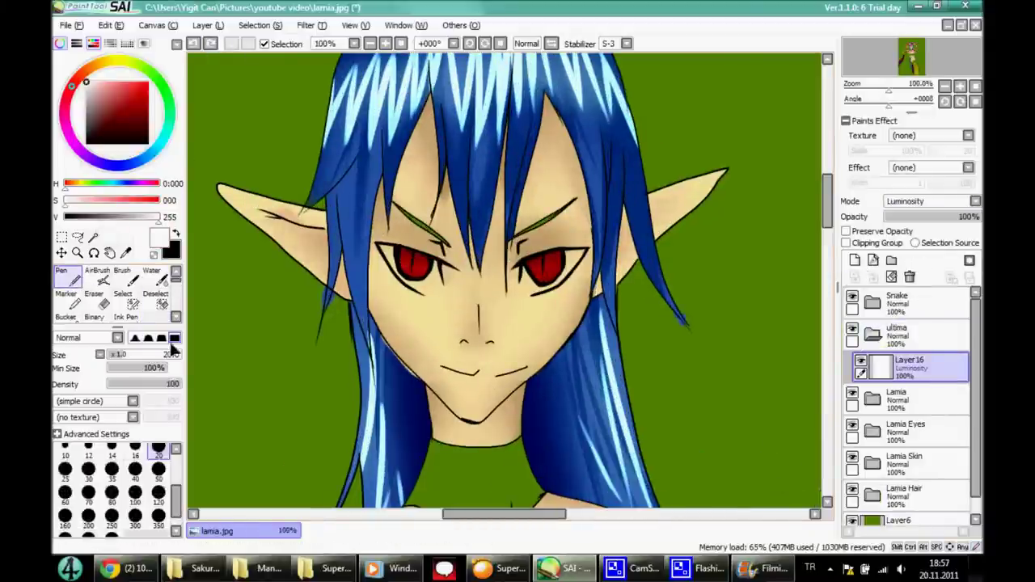
{"action": "key", "text": "ctrl+z"}
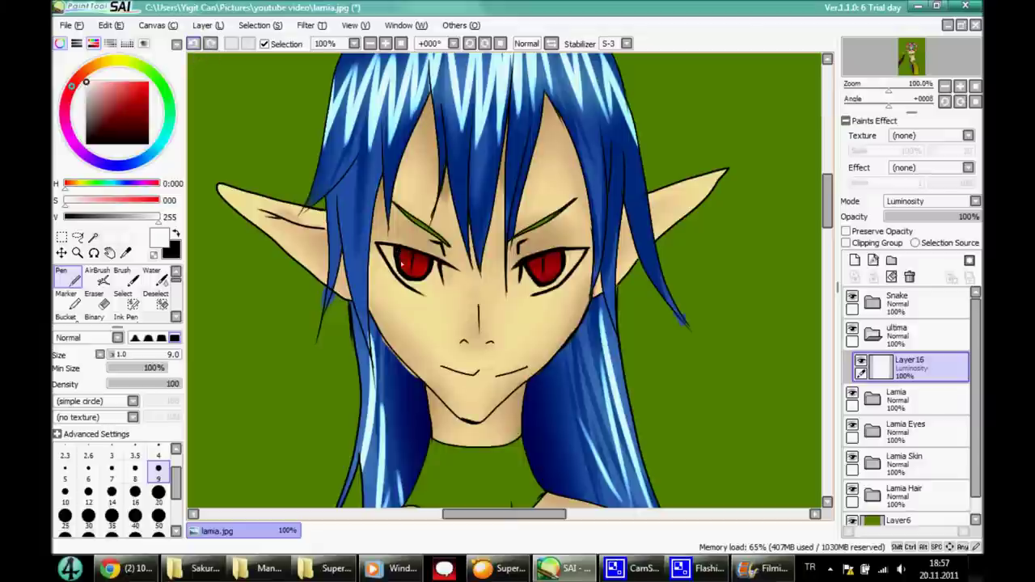
{"action": "key", "text": "ctrl+y"}
{"action": "left_click", "coordinate": [68, 490]}
{"action": "key", "text": "ctrl+z"}
{"action": "key", "text": "bracketright"}
{"action": "key", "text": "bracketright"}
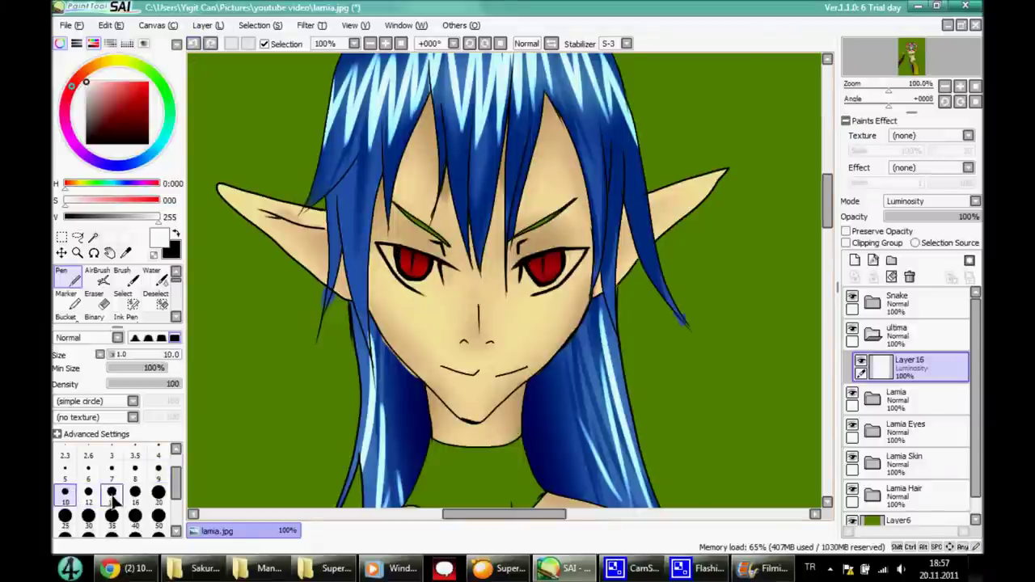
{"action": "left_click", "coordinate": [65, 490]}
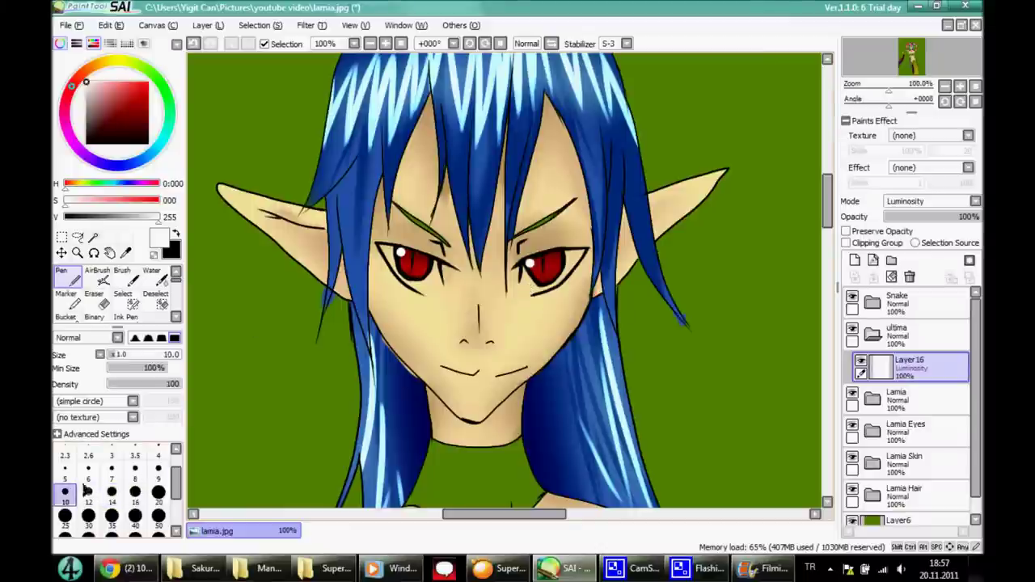
Add a second, smaller white highlight beside the first one in each iris.
{"action": "key", "text": "bracketright"}
{"action": "key", "text": "bracketright"}
{"action": "key", "text": "bracketright"}
{"action": "key", "text": "bracketright"}
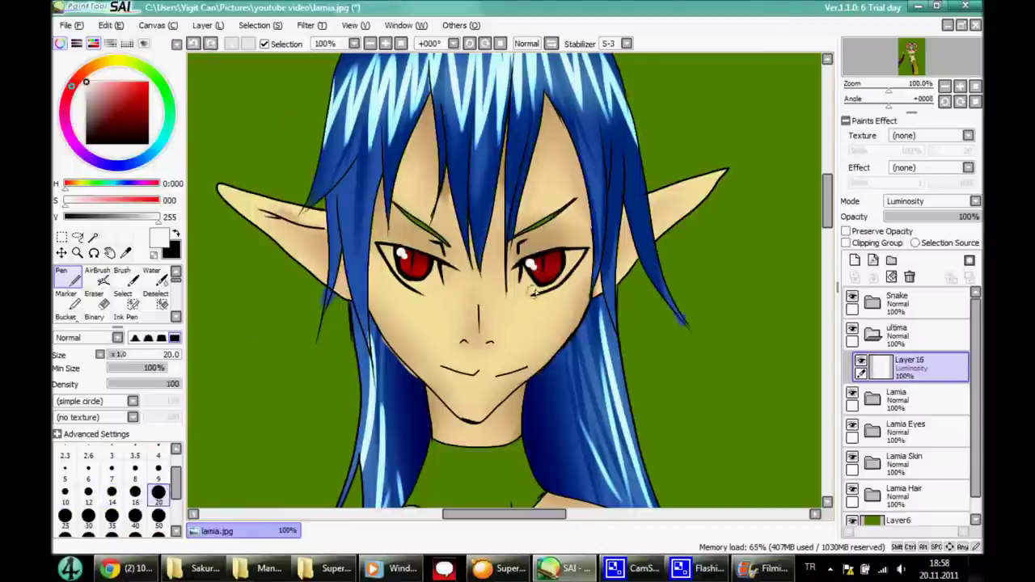
Draw a white and a light pink reflection, saturation 68, in the irises with the Ink Pen at size 4.
{"action": "left_click", "coordinate": [126, 316]}
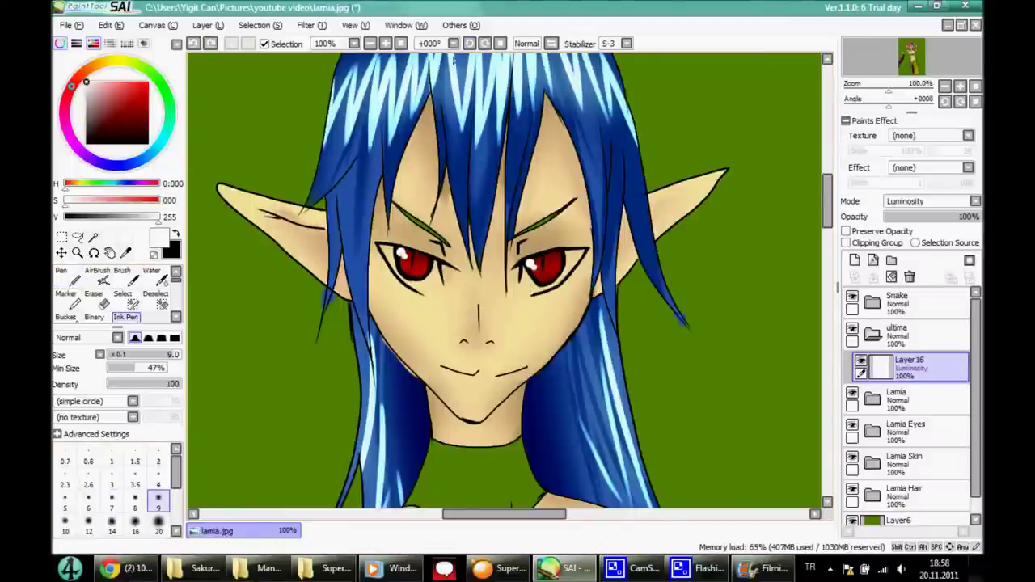
{"action": "left_click", "coordinate": [158, 479]}
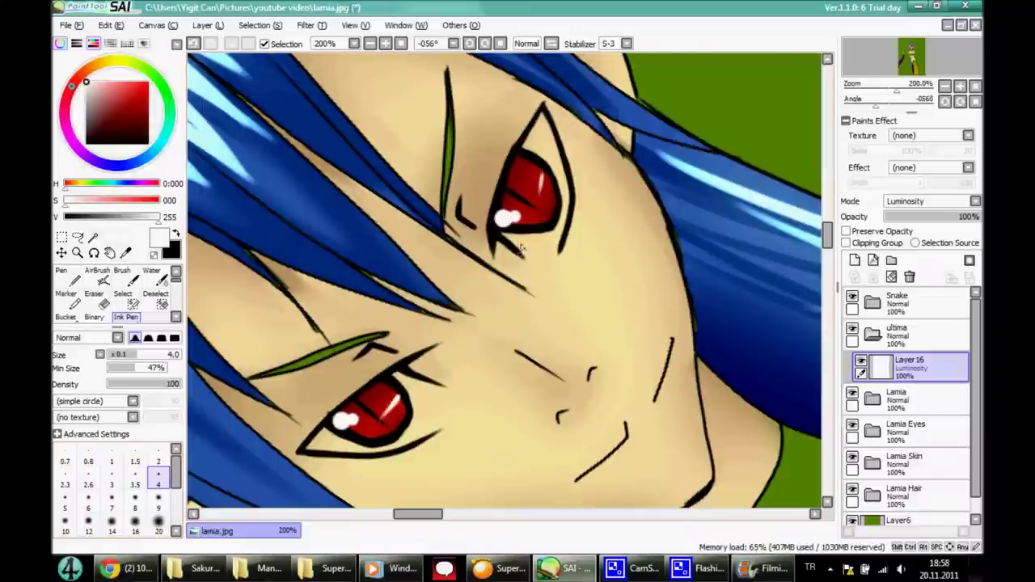
{"action": "left_click_drag", "start_coordinate": [127, 199], "coordinate": [89, 199]}
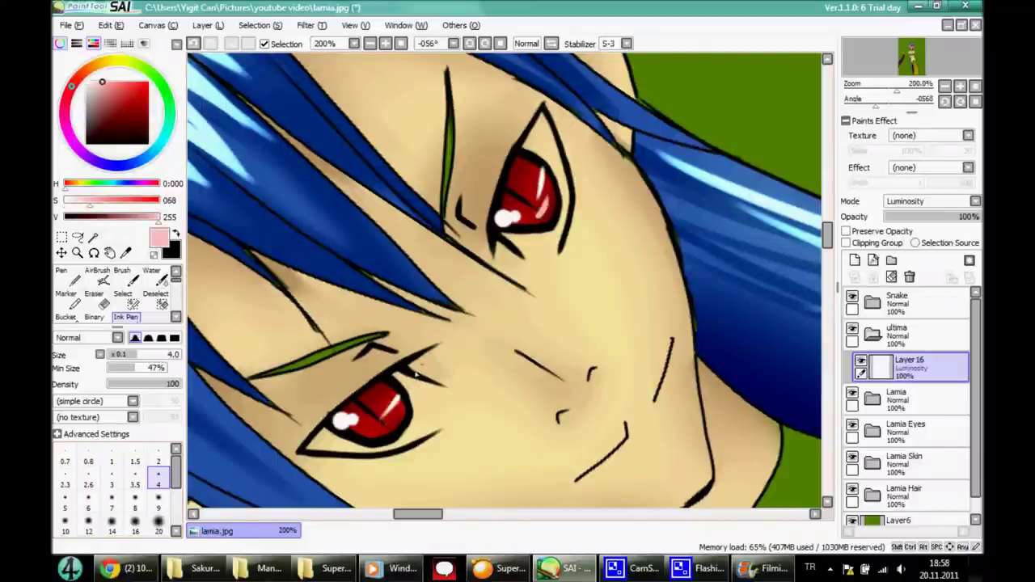
Add thin light pink streaks to both irises with the Ink Pen at size 2 and reset the canvas rotation.
{"action": "key", "text": "bracketleft"}
{"action": "key", "text": "bracketleft"}
{"action": "key", "text": "bracketleft"}
{"action": "key", "text": "bracketleft"}
{"action": "key", "text": "bracketleft"}
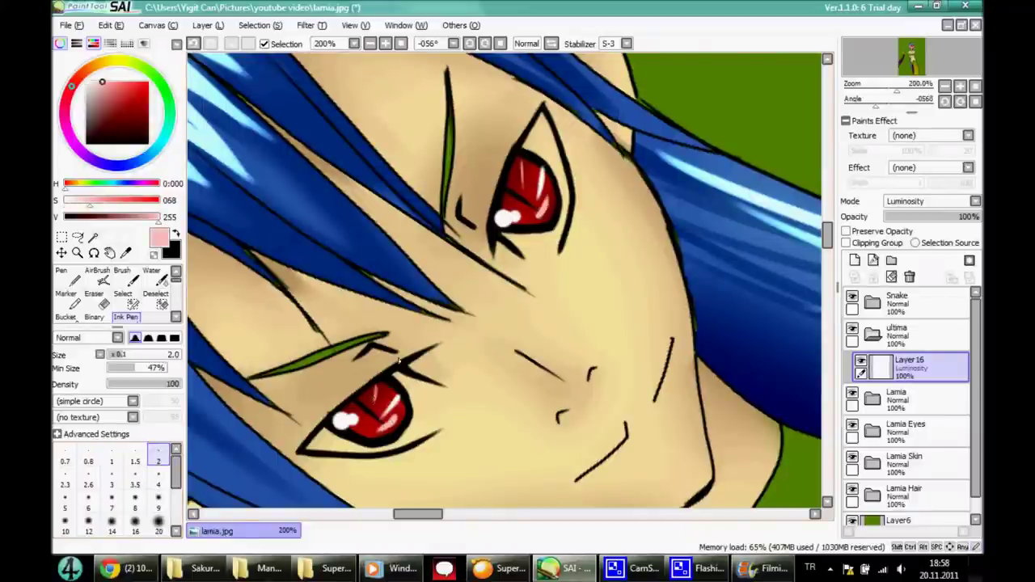
{"action": "left_click", "coordinate": [192, 46]}
{"action": "left_click", "coordinate": [493, 44]}
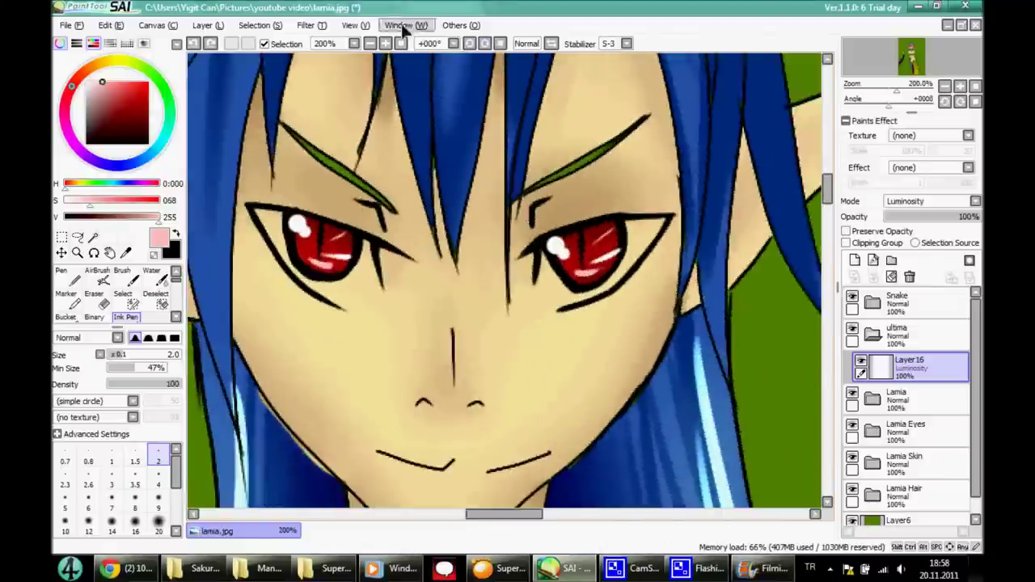
{"action": "left_click", "coordinate": [401, 44]}
{"action": "left_click_drag", "start_coordinate": [827, 267], "coordinate": [827, 199]}
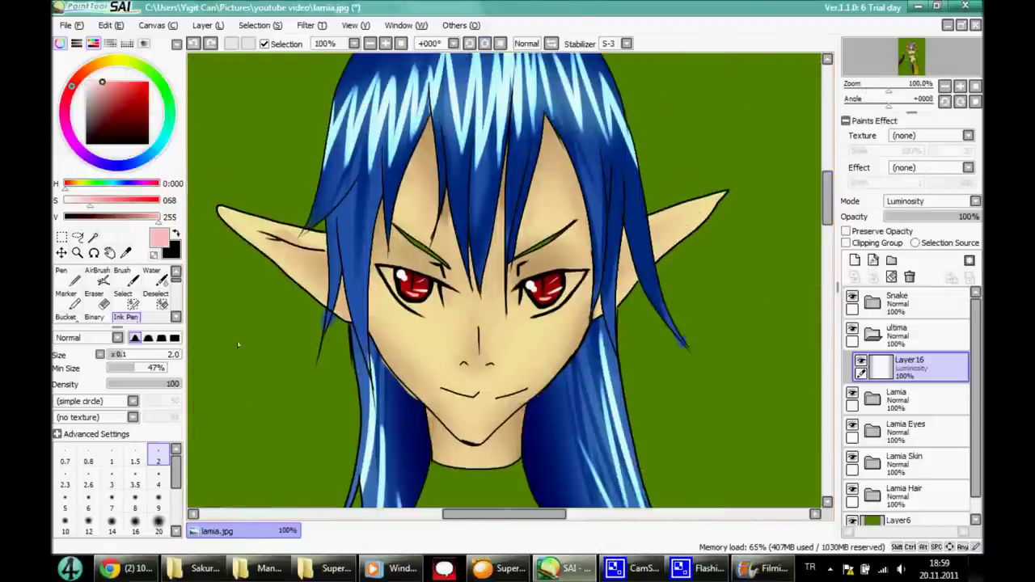
Try softening the light reflections low in both irises with the Blur tool at size 9.
{"action": "scroll", "coordinate": [149, 316], "scroll_direction": "down", "scroll_amount": 2}
{"action": "left_click", "coordinate": [149, 316]}
{"action": "scroll", "coordinate": [327, 308], "scroll_direction": "up", "scroll_amount": 2}
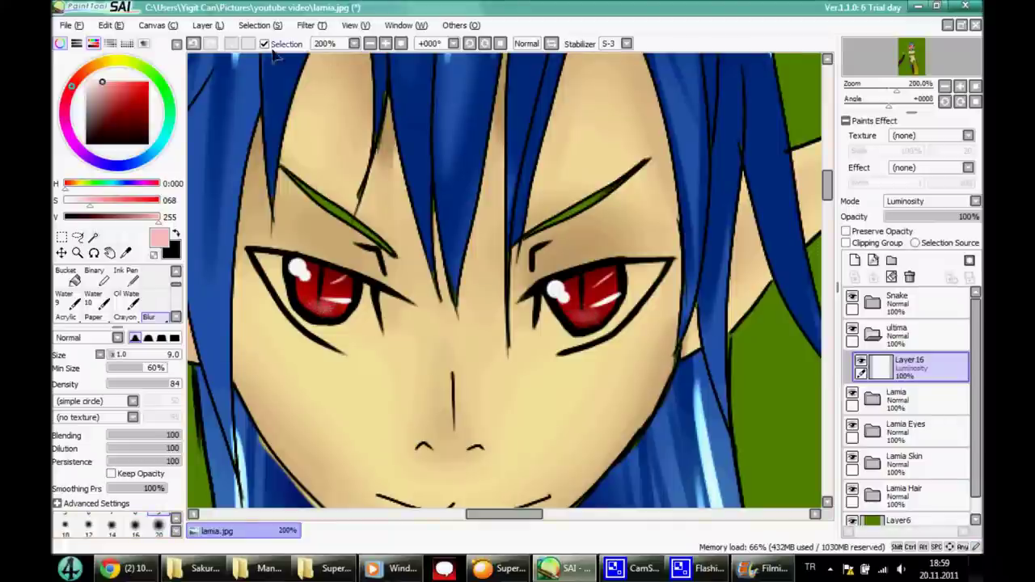
{"action": "scroll", "coordinate": [125, 307], "scroll_direction": "up", "scroll_amount": 2}
Draw a thin light pink reflection streak low in each iris with the Ink Pen at size 2.
{"action": "left_click", "coordinate": [125, 317]}
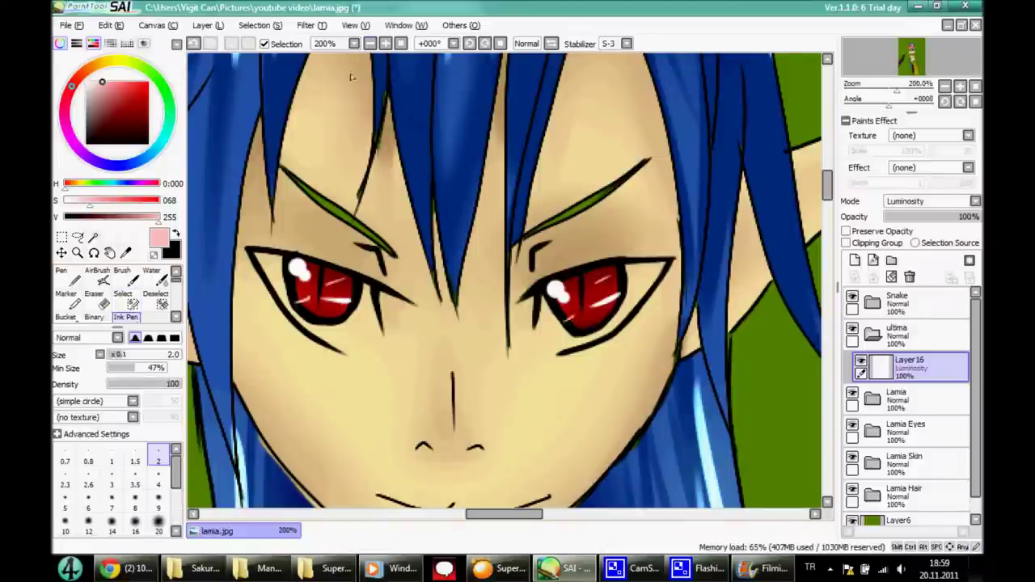
{"action": "scroll", "coordinate": [381, 56], "scroll_direction": "down", "scroll_amount": 3}
{"action": "scroll", "coordinate": [809, 245], "scroll_direction": "up", "scroll_amount": 1}
{"action": "left_click_drag", "start_coordinate": [828, 245], "coordinate": [828, 303]}
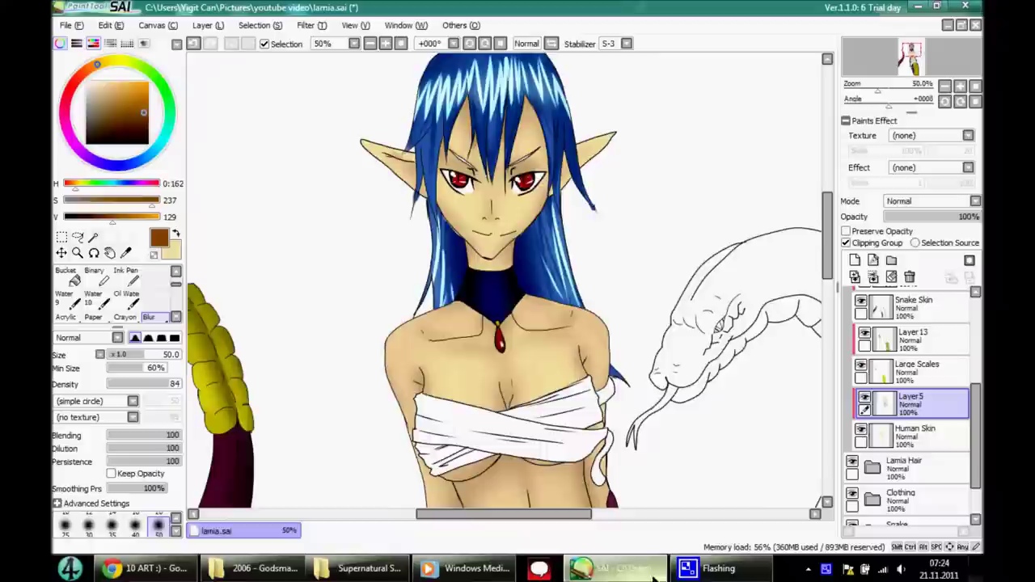
Shade the skin at the cleavage and below the collar in brown, saturation 89 and value 148, with the Pen at size 50.
{"action": "left_click_drag", "start_coordinate": [828, 206], "coordinate": [827, 247]}
{"action": "left_click", "coordinate": [98, 200]}
{"action": "left_click", "coordinate": [122, 216]}
{"action": "scroll", "coordinate": [122, 291], "scroll_direction": "up", "scroll_amount": 2}
{"action": "left_click", "coordinate": [66, 279]}
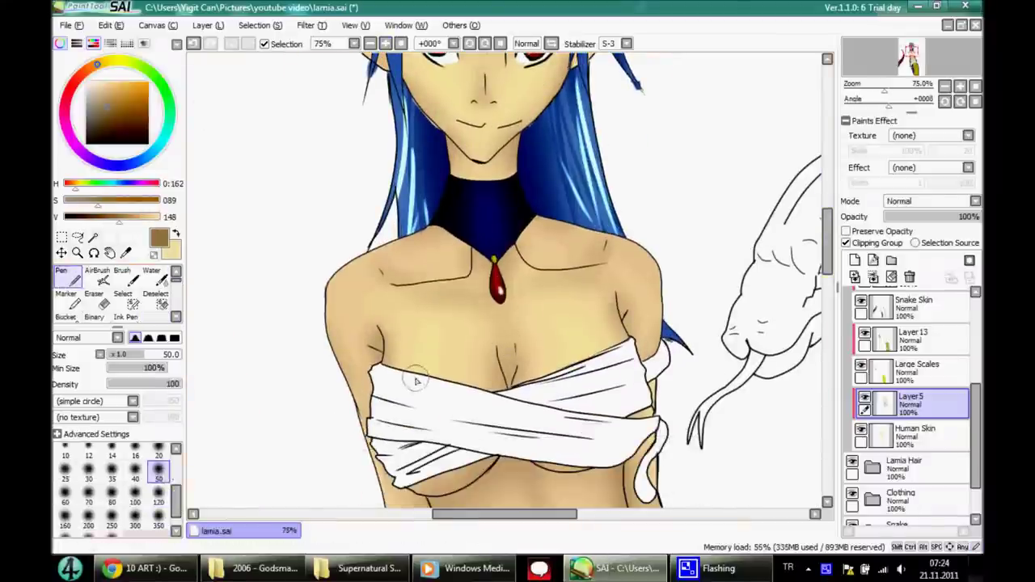
{"action": "mouse_move", "coordinate": [506, 372]}
{"action": "left_mouse_down"}
{"action": "mouse_move", "coordinate": [498, 356]}
{"action": "mouse_move", "coordinate": [517, 347]}
{"action": "mouse_move", "coordinate": [502, 364]}
{"action": "left_mouse_up"}
{"action": "mouse_move", "coordinate": [530, 243]}
{"action": "left_mouse_down"}
{"action": "mouse_move", "coordinate": [542, 227]}
{"action": "mouse_move", "coordinate": [554, 234]}
{"action": "left_mouse_up"}
{"action": "mouse_move", "coordinate": [405, 235]}
{"action": "left_mouse_down"}
{"action": "mouse_move", "coordinate": [370, 247]}
{"action": "mouse_move", "coordinate": [538, 238]}
{"action": "left_mouse_up"}
Shade the torso's sides, the abdomen's centre line and the skin under the chest wrap in the same brown with the Pen.
{"action": "scroll", "coordinate": [762, 267], "scroll_direction": "down", "scroll_amount": 5}
{"action": "mouse_move", "coordinate": [425, 162]}
{"action": "left_mouse_down"}
{"action": "mouse_move", "coordinate": [440, 209]}
{"action": "mouse_move", "coordinate": [435, 489]}
{"action": "left_mouse_up"}
{"action": "left_click_drag", "start_coordinate": [619, 125], "coordinate": [712, 340]}
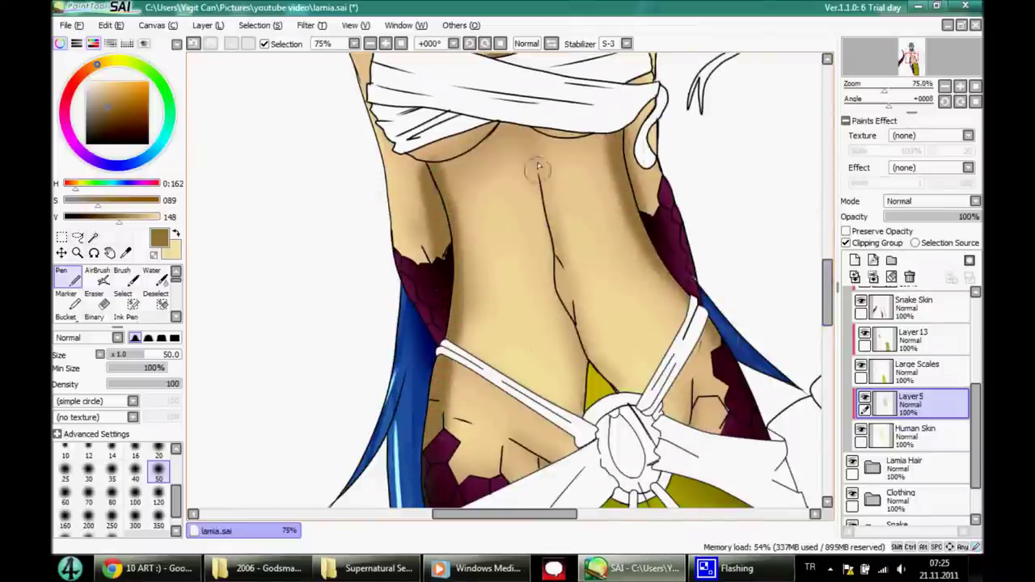
{"action": "left_click_drag", "start_coordinate": [599, 392], "coordinate": [534, 162]}
{"action": "left_click_drag", "start_coordinate": [610, 380], "coordinate": [542, 164]}
{"action": "mouse_move", "coordinate": [518, 121]}
{"action": "left_mouse_down"}
{"action": "mouse_move", "coordinate": [413, 170]}
{"action": "mouse_move", "coordinate": [574, 133]}
{"action": "left_mouse_up"}
Soften the brown skin shading on the arm and torso with the Blur tool at size 50.
{"action": "key", "text": "b"}
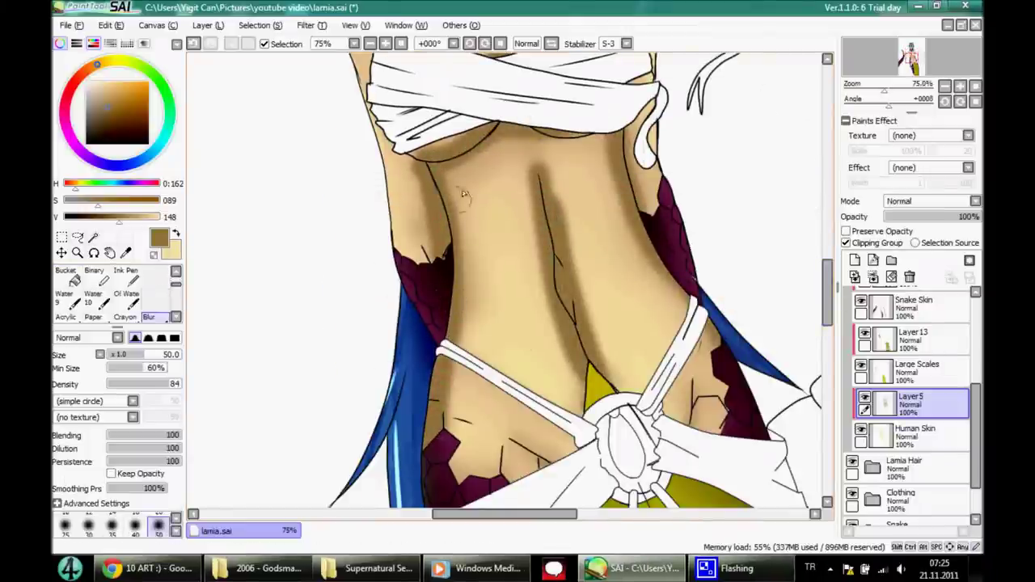
{"action": "left_click_drag", "start_coordinate": [413, 139], "coordinate": [429, 251]}
{"action": "left_click_drag", "start_coordinate": [558, 174], "coordinate": [557, 198]}
{"action": "mouse_move", "coordinate": [522, 154]}
{"action": "left_mouse_down"}
{"action": "mouse_move", "coordinate": [542, 320]}
{"action": "mouse_move", "coordinate": [578, 368]}
{"action": "mouse_move", "coordinate": [550, 186]}
{"action": "left_mouse_up"}
{"action": "left_click", "coordinate": [400, 42]}
{"action": "left_click", "coordinate": [370, 43]}
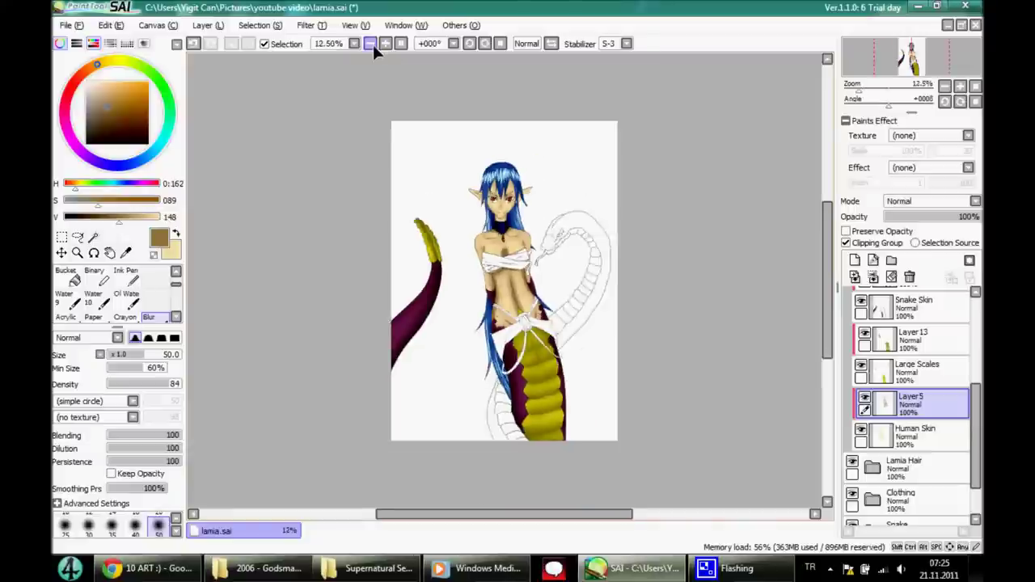
Soften the brown skin shading across the torso, shoulders and chest with the Blur tool at size 120.
{"action": "left_click", "coordinate": [385, 43]}
{"action": "left_click", "coordinate": [157, 520]}
{"action": "left_click_drag", "start_coordinate": [538, 271], "coordinate": [558, 413]}
{"action": "mouse_move", "coordinate": [502, 97]}
{"action": "left_mouse_down"}
{"action": "mouse_move", "coordinate": [482, 178]}
{"action": "mouse_move", "coordinate": [469, 137]}
{"action": "left_mouse_up"}
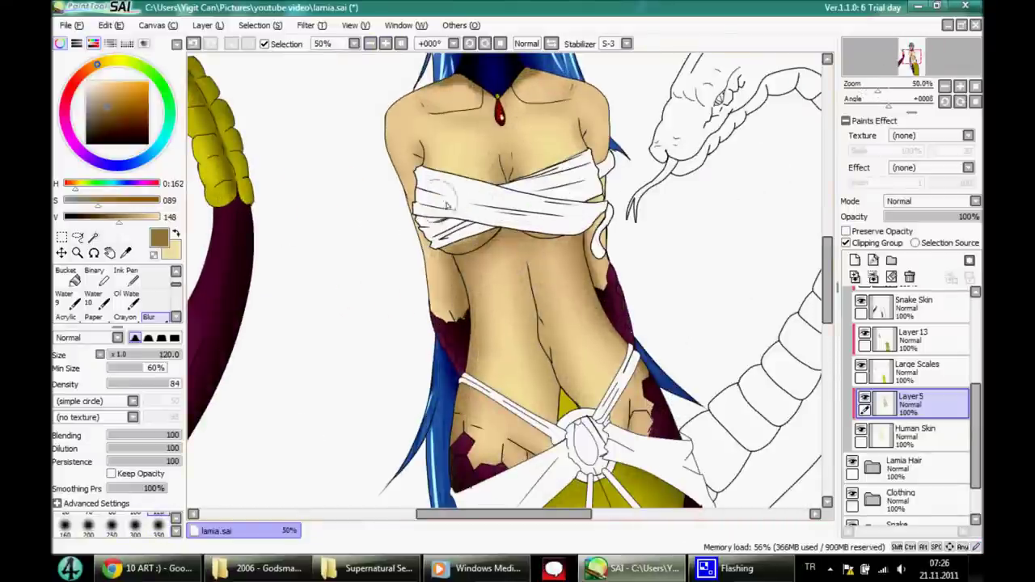
{"action": "scroll", "coordinate": [605, 213], "scroll_direction": "up", "scroll_amount": 3}
{"action": "scroll", "coordinate": [509, 227], "scroll_direction": "down", "scroll_amount": 1}
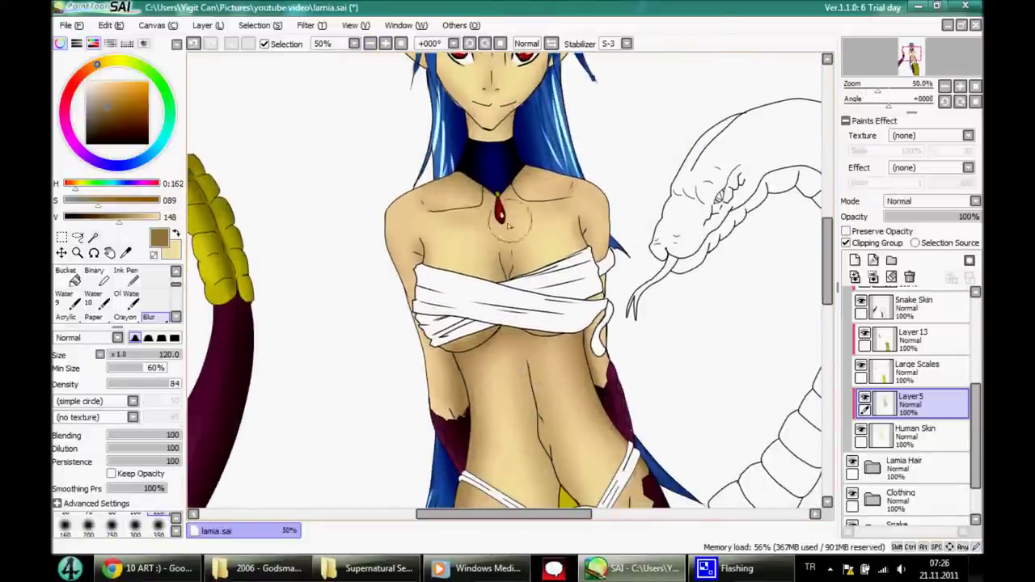
Create a new layer above Layer22 and rename it Bandages.
{"action": "right_click", "coordinate": [635, 568]}
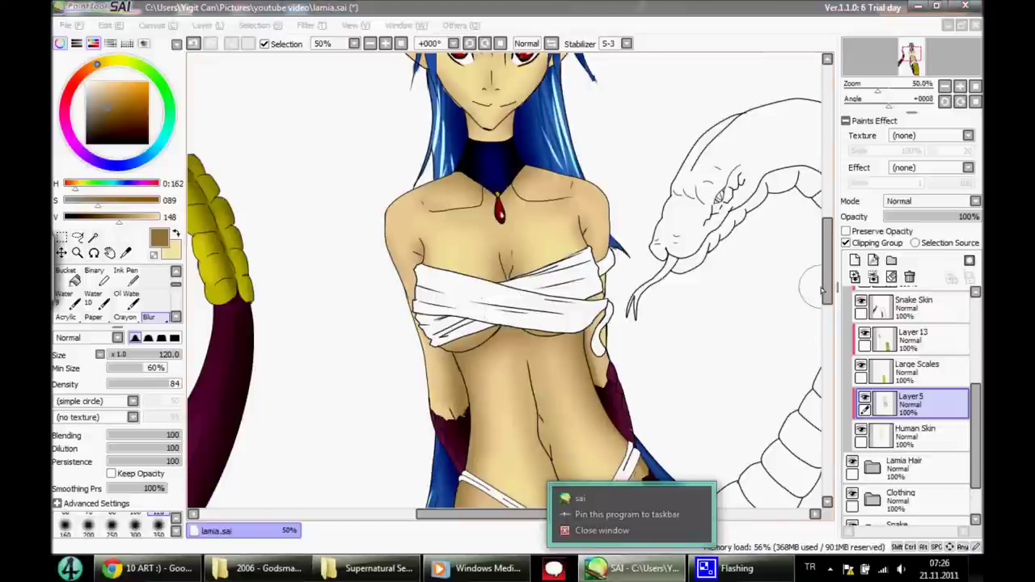
{"action": "left_click", "coordinate": [878, 501]}
{"action": "scroll", "coordinate": [906, 497], "scroll_direction": "down", "scroll_amount": 5}
{"action": "left_click", "coordinate": [924, 405]}
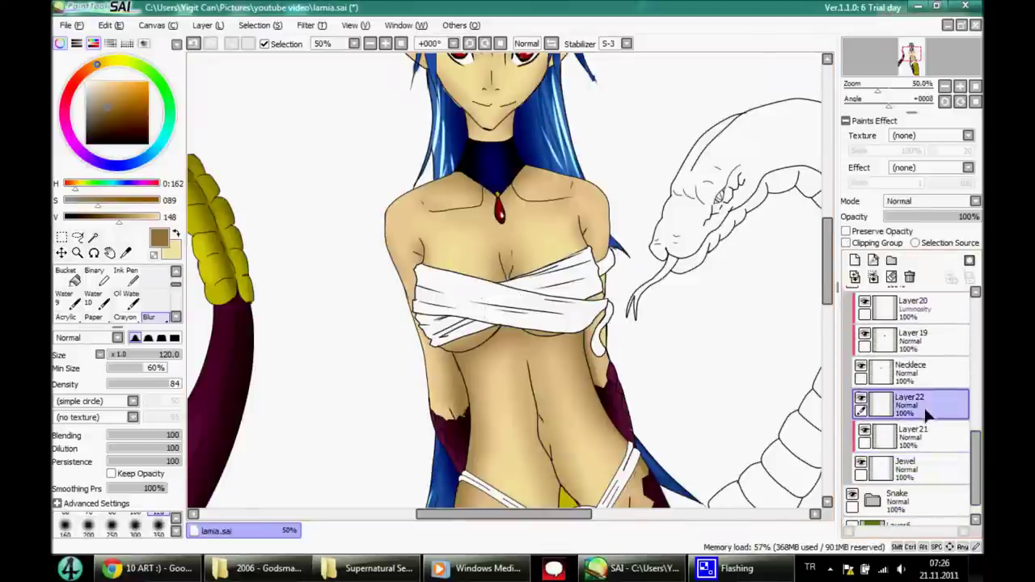
{"action": "left_click", "coordinate": [855, 259]}
{"action": "double_click", "coordinate": [905, 397]}
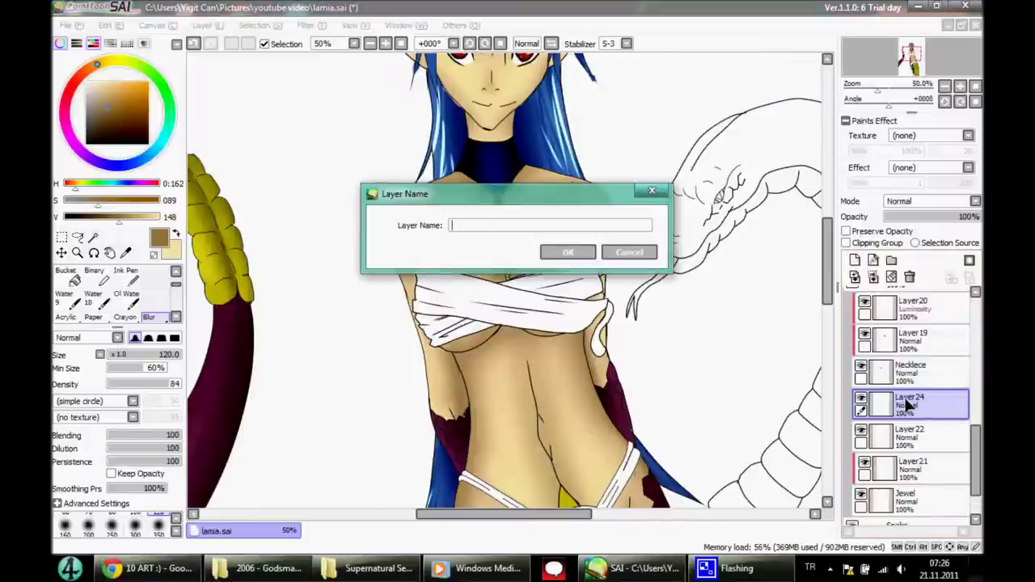
{"action": "type", "text": "Bandages"}
{"action": "left_click", "coordinate": [569, 252]}
Select the white chest wrap with the Magic Wand, using colour difference ±47 on the whole image.
{"action": "left_click", "coordinate": [93, 236]}
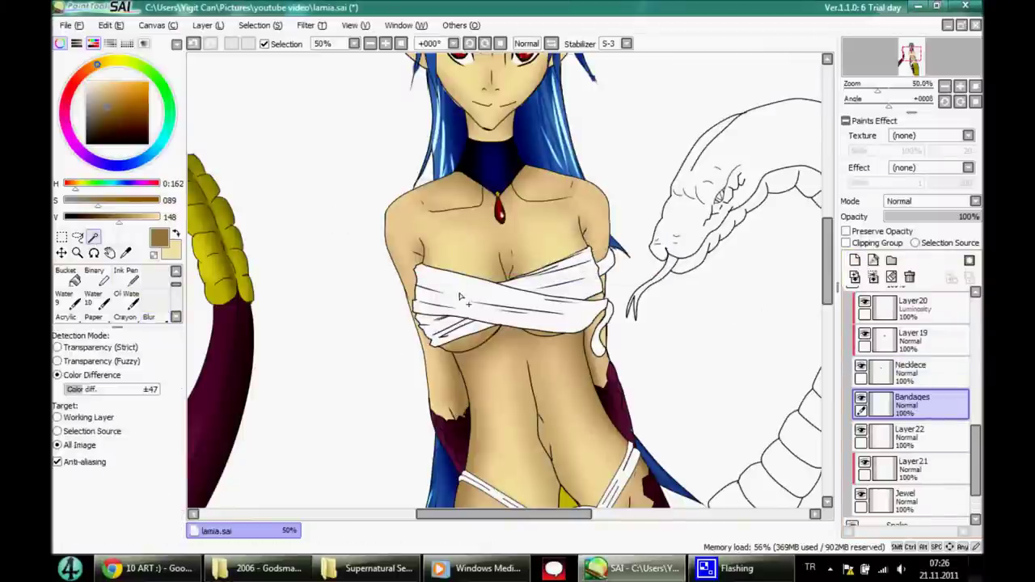
{"action": "left_click", "coordinate": [462, 300]}
{"action": "left_click", "coordinate": [386, 44]}
{"action": "scroll", "coordinate": [122, 295], "scroll_direction": "up", "scroll_amount": 2}
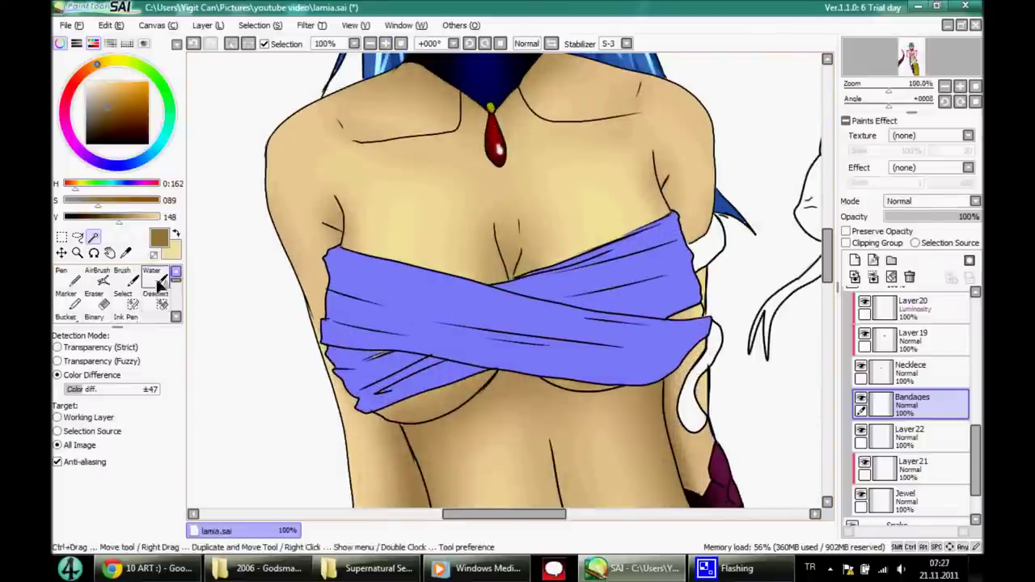
Add the missed slivers between the chest wrap's folds to the selection with the Select brush at size 9.
{"action": "left_click", "coordinate": [123, 296]}
{"action": "key", "text": "bracketright"}
{"action": "key", "text": "bracketright"}
{"action": "key", "text": "bracketright"}
{"action": "key", "text": "bracketright"}
{"action": "key", "text": "bracketright"}
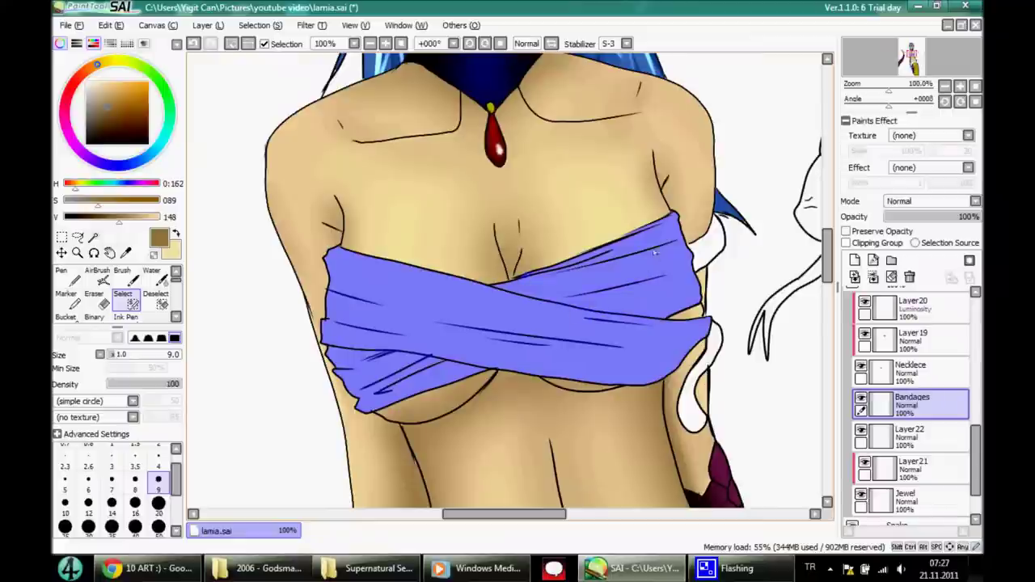
{"action": "scroll", "coordinate": [915, 405], "scroll_direction": "down", "scroll_amount": 3}
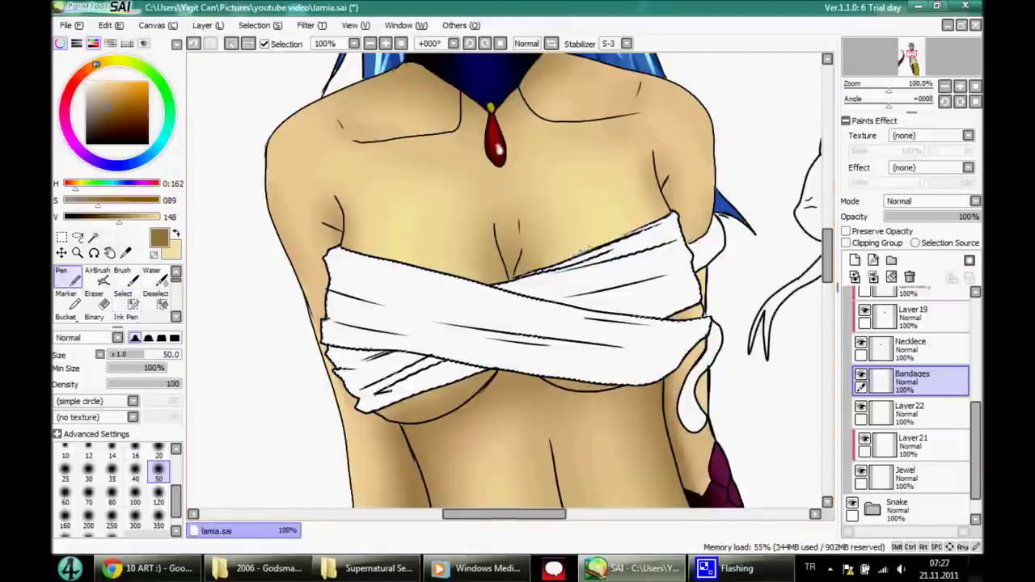
Fill the selected chest wrap on the Bandages layer with near-black green, saturation 255 and value 12, using the Pen at size 350.
{"action": "mouse_move", "coordinate": [348, 384]}
{"action": "left_mouse_down"}
{"action": "mouse_move", "coordinate": [348, 255]}
{"action": "mouse_move", "coordinate": [380, 388]}
{"action": "mouse_move", "coordinate": [437, 339]}
{"action": "left_mouse_up"}
{"action": "left_click", "coordinate": [158, 526]}
{"action": "mouse_move", "coordinate": [364, 324]}
{"action": "left_mouse_down"}
{"action": "mouse_move", "coordinate": [606, 388]}
{"action": "mouse_move", "coordinate": [452, 189]}
{"action": "left_mouse_up"}
{"action": "scroll", "coordinate": [452, 190], "scroll_direction": "down", "scroll_amount": 4}
{"action": "scroll", "coordinate": [452, 243], "scroll_direction": "up", "scroll_amount": 4}
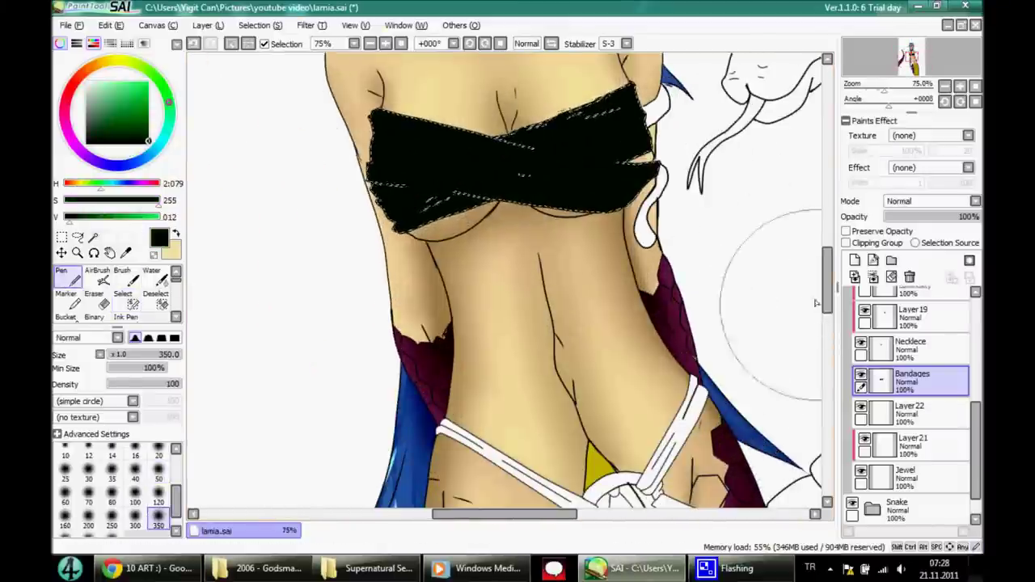
Add a clipping layer above Bandages, deselect the chest wrap, and set the Pen to size 50 with colour value 0.
{"action": "left_click", "coordinate": [855, 259]}
{"action": "left_click", "coordinate": [846, 243]}
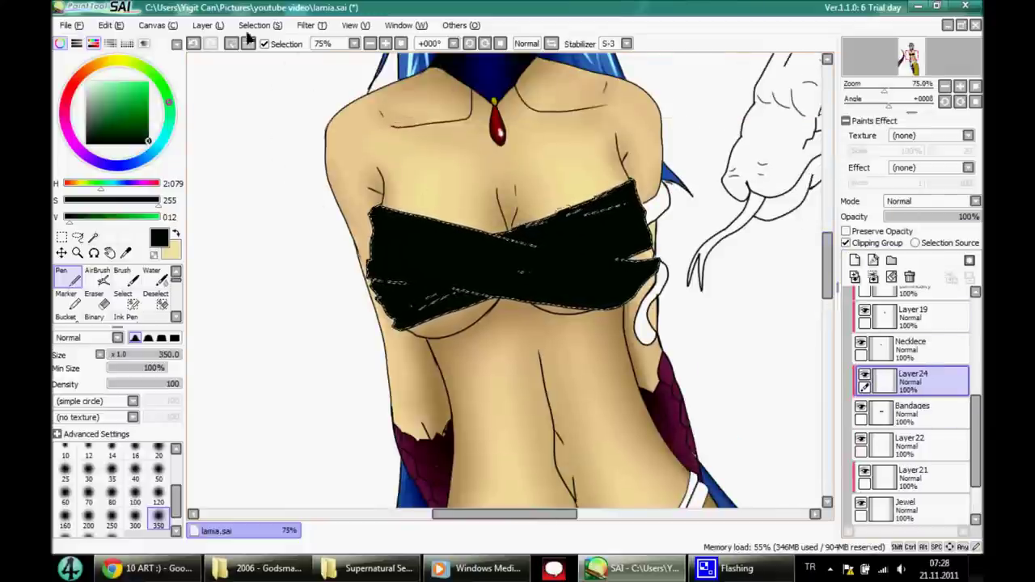
{"action": "key", "text": "ctrl+d"}
{"action": "left_click", "coordinate": [159, 469]}
{"action": "left_click", "coordinate": [66, 217]}
{"action": "scroll", "coordinate": [389, 127], "scroll_direction": "up", "scroll_amount": 2}
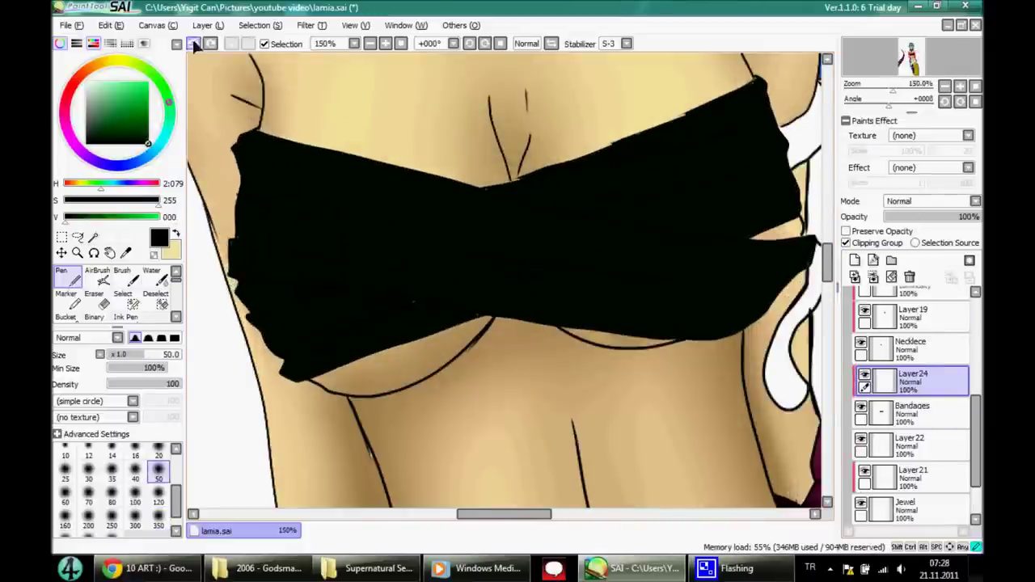
Sample the wrap's near-black colour and touch up the chest wrap's edges on the Bandages layer with the Pen and a size 4 Ink Pen.
{"action": "right_click", "coordinate": [423, 303]}
{"action": "left_click", "coordinate": [912, 408]}
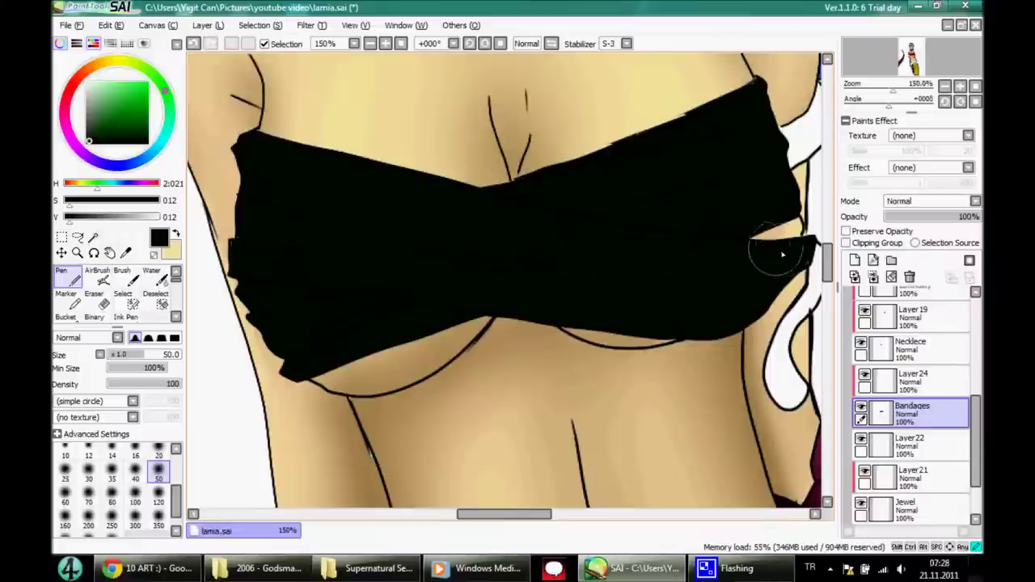
{"action": "left_click", "coordinate": [65, 217]}
{"action": "left_click", "coordinate": [912, 380]}
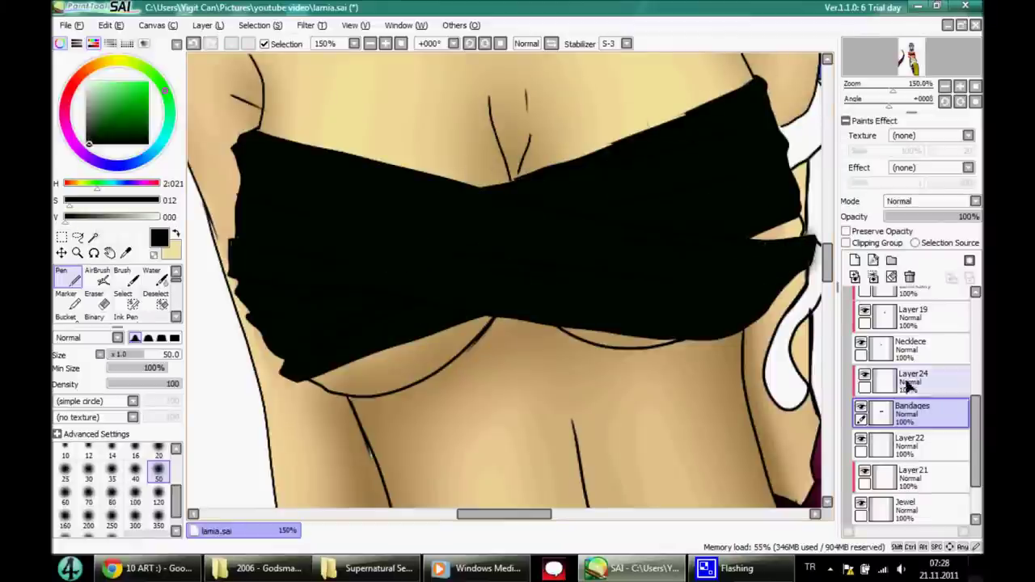
{"action": "left_click", "coordinate": [126, 317]}
{"action": "left_click", "coordinate": [262, 273], "text": "ctrl"}
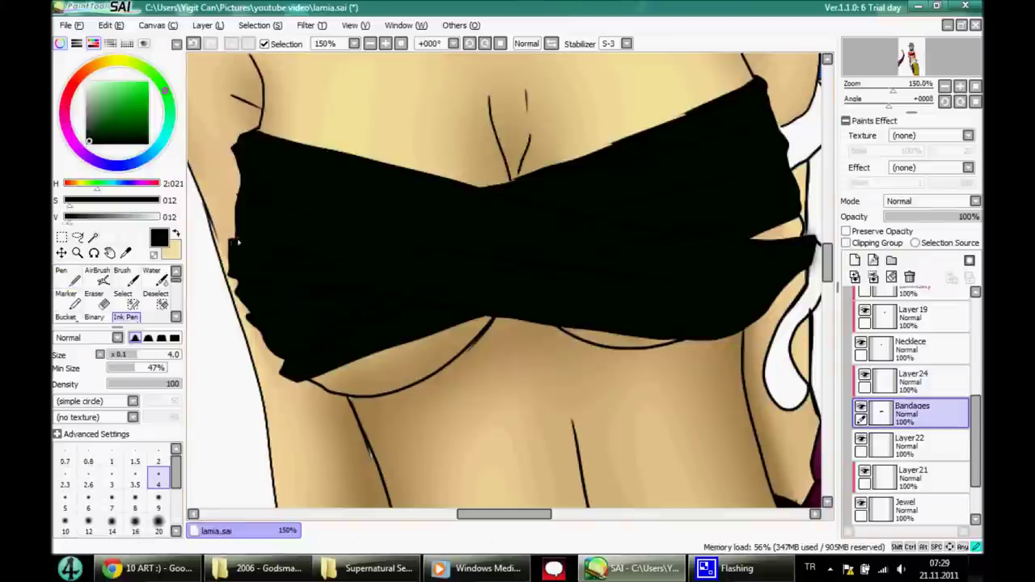
Draw black fold lines along the chest wrap on the clipped Layer24 with the Ink Pen at size 9, rotating the canvas as needed.
{"action": "left_click", "coordinate": [913, 380]}
{"action": "left_click", "coordinate": [66, 216]}
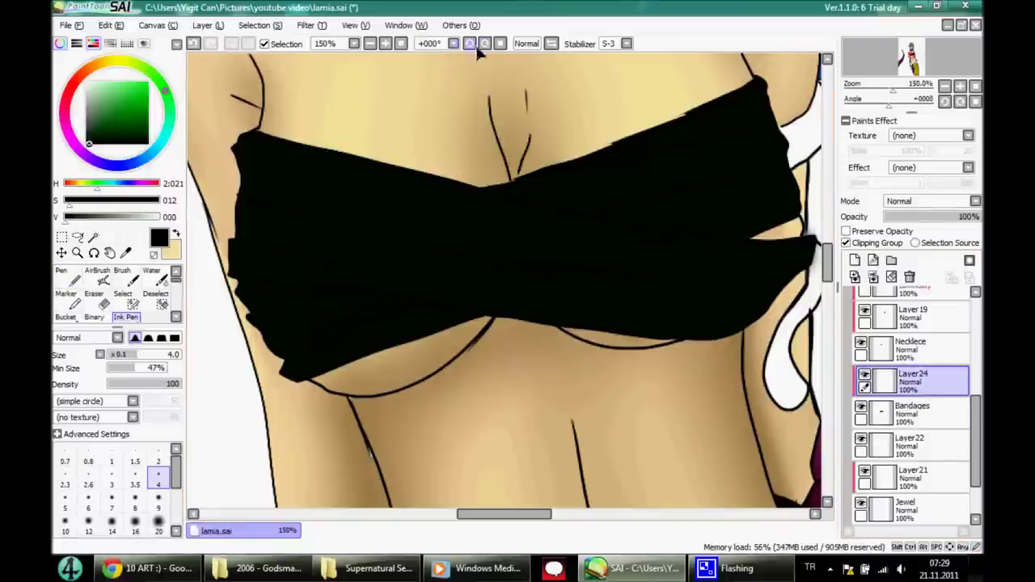
{"action": "left_click_drag", "start_coordinate": [631, 243], "coordinate": [523, 176]}
{"action": "key", "text": "bracketright"}
{"action": "key", "text": "bracketright"}
{"action": "key", "text": "bracketright"}
{"action": "key", "text": "bracketright"}
{"action": "key", "text": "bracketright"}
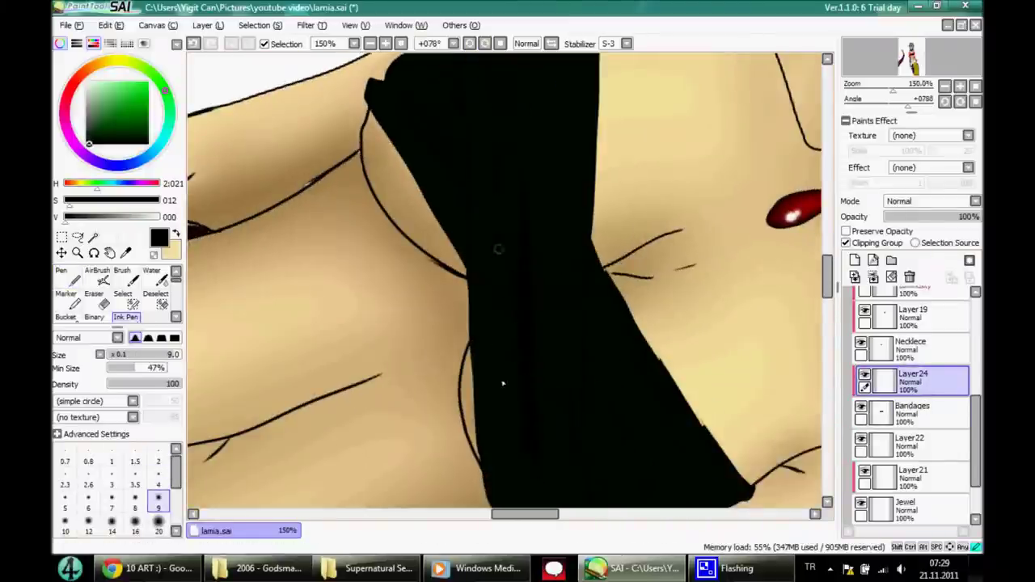
{"action": "scroll", "coordinate": [826, 288], "scroll_direction": "up", "scroll_amount": 5}
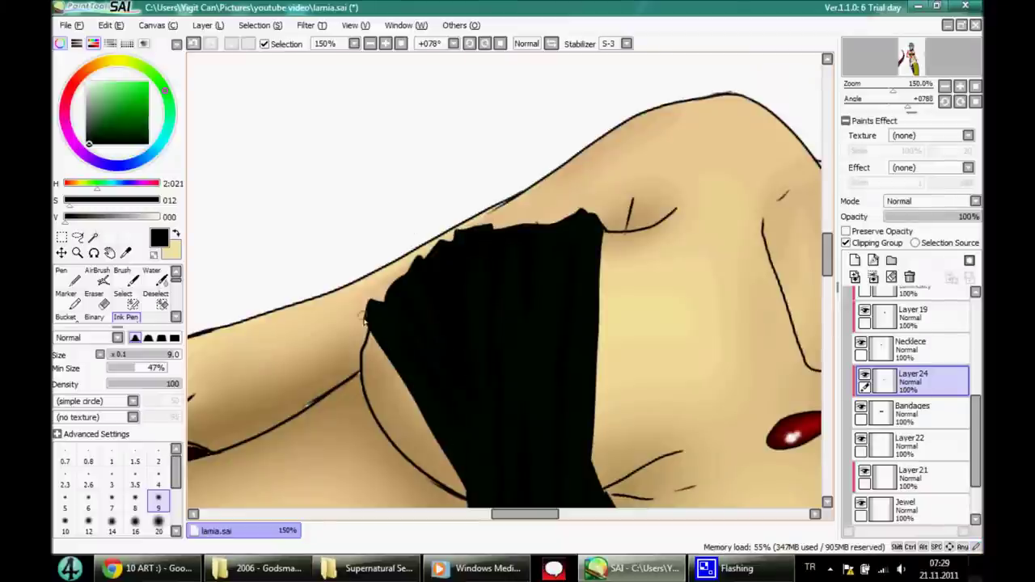
{"action": "key", "text": "Home"}
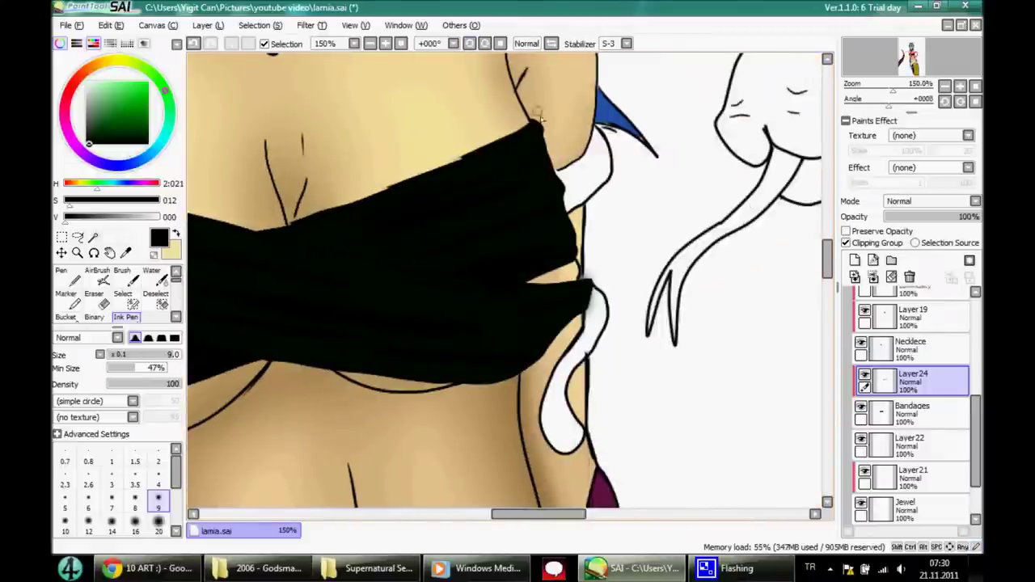
{"action": "scroll", "coordinate": [570, 275], "scroll_direction": "left", "scroll_amount": 3}
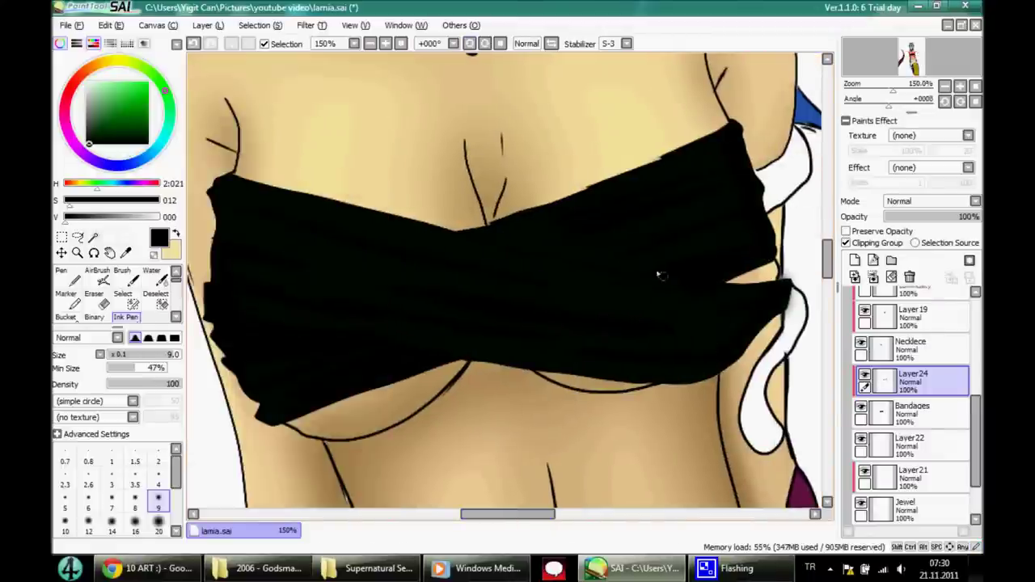
Soften the chest wrap's fold shading on Layer24 with the Blur tool at size 50.
{"action": "scroll", "coordinate": [130, 291], "scroll_direction": "down", "scroll_amount": 3}
{"action": "left_click", "coordinate": [152, 277]}
{"action": "scroll", "coordinate": [485, 267], "scroll_direction": "left", "scroll_amount": 1}
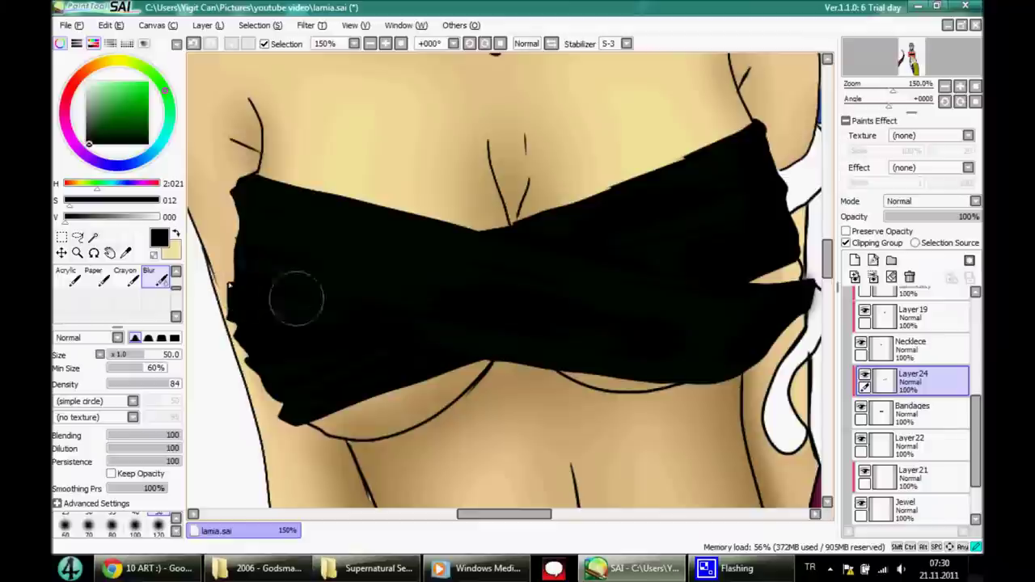
{"action": "left_click", "coordinate": [370, 43]}
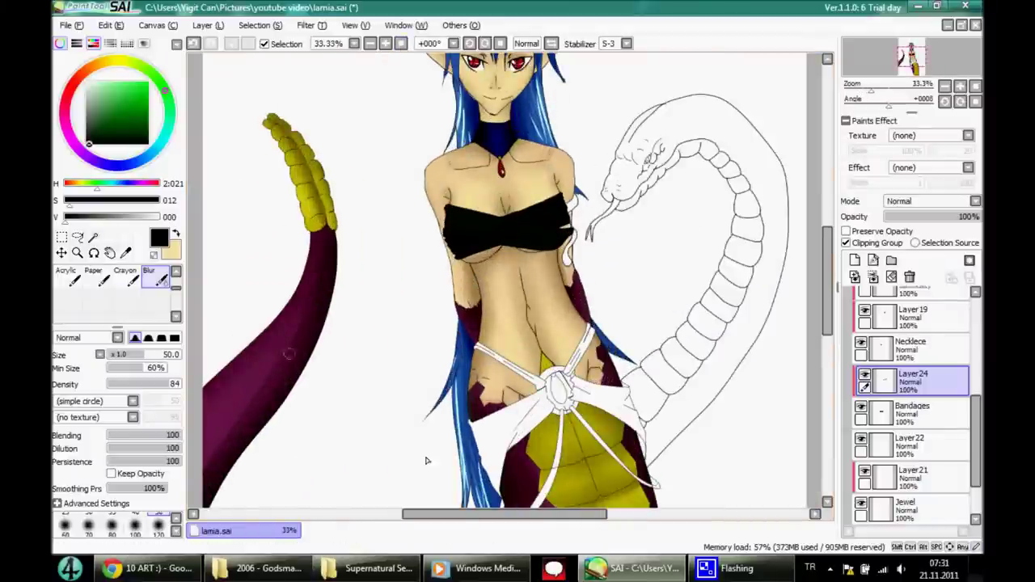
{"action": "left_click", "coordinate": [830, 569]}
{"action": "left_click", "coordinate": [821, 522]}
{"action": "left_click", "coordinate": [233, 188]}
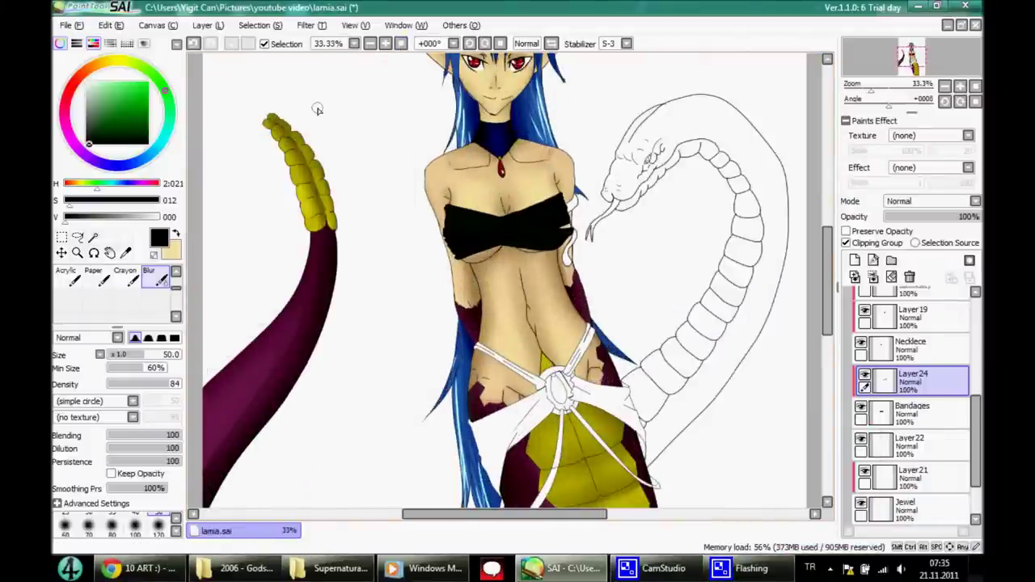
Choose a dark green with saturation 255 and value 27, and close the hip cloth's outline gap at the ring with the Select brush.
{"action": "left_click", "coordinate": [134, 138]}
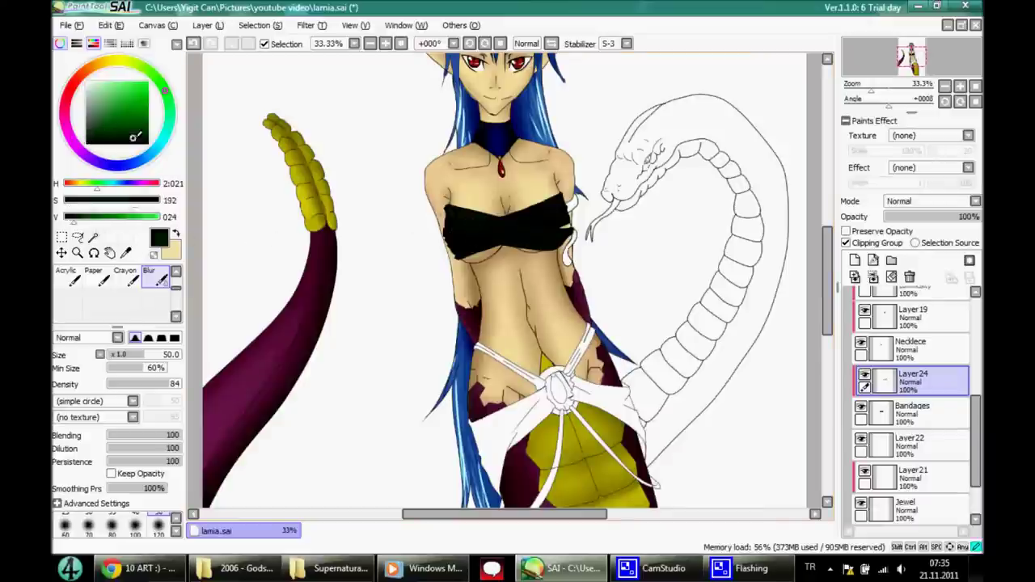
{"action": "left_click", "coordinate": [93, 237]}
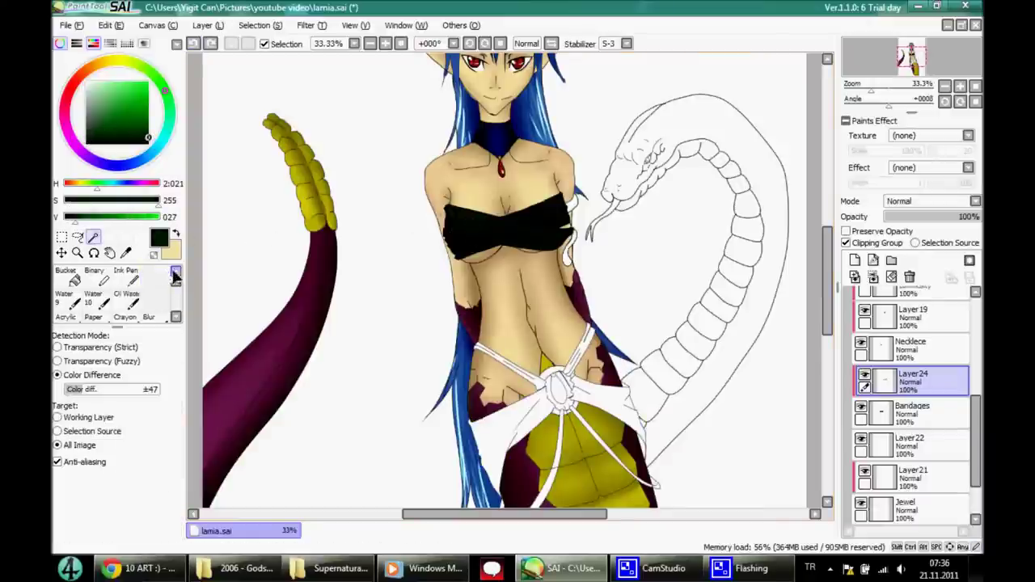
{"action": "left_click", "coordinate": [128, 280]}
{"action": "key", "text": "ctrl+plus"}
{"action": "scroll", "coordinate": [501, 279], "scroll_direction": "down", "scroll_amount": 5}
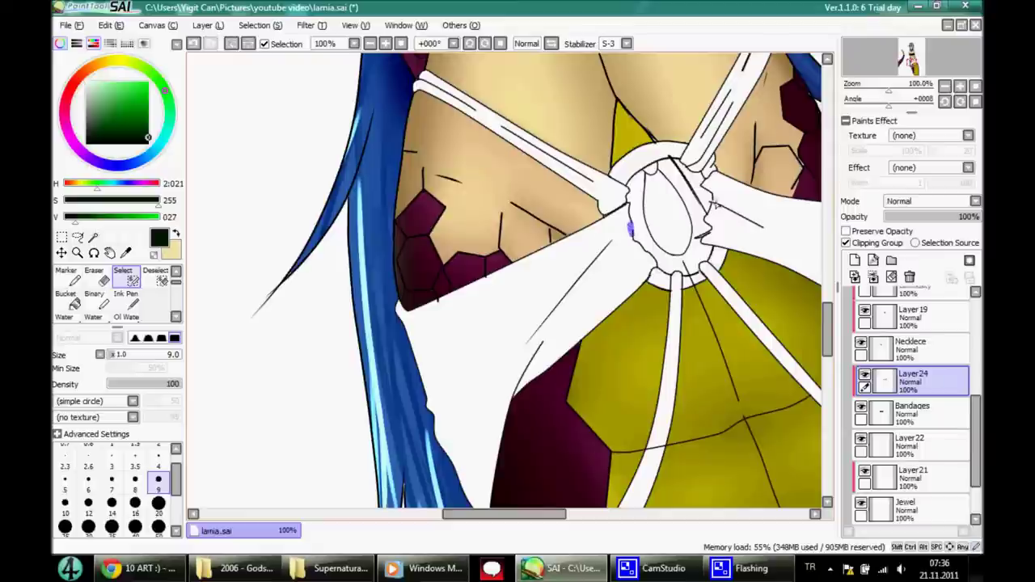
Select both hip cloth panels and the two hip straps with the Magic Wand.
{"action": "left_click", "coordinate": [93, 236]}
{"action": "left_click", "coordinate": [487, 338]}
{"action": "left_click", "coordinate": [762, 242]}
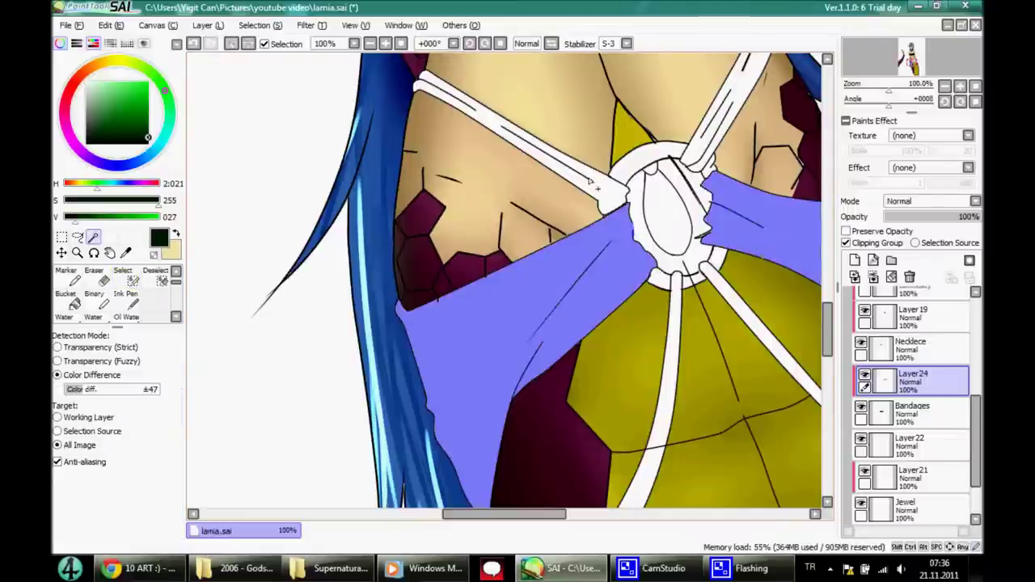
{"action": "left_click", "coordinate": [526, 142]}
{"action": "left_click", "coordinate": [728, 105]}
Add the missed areas around the hip cloth and strap fold lines to the selection with the Select brush at size 9.
{"action": "left_click", "coordinate": [125, 299]}
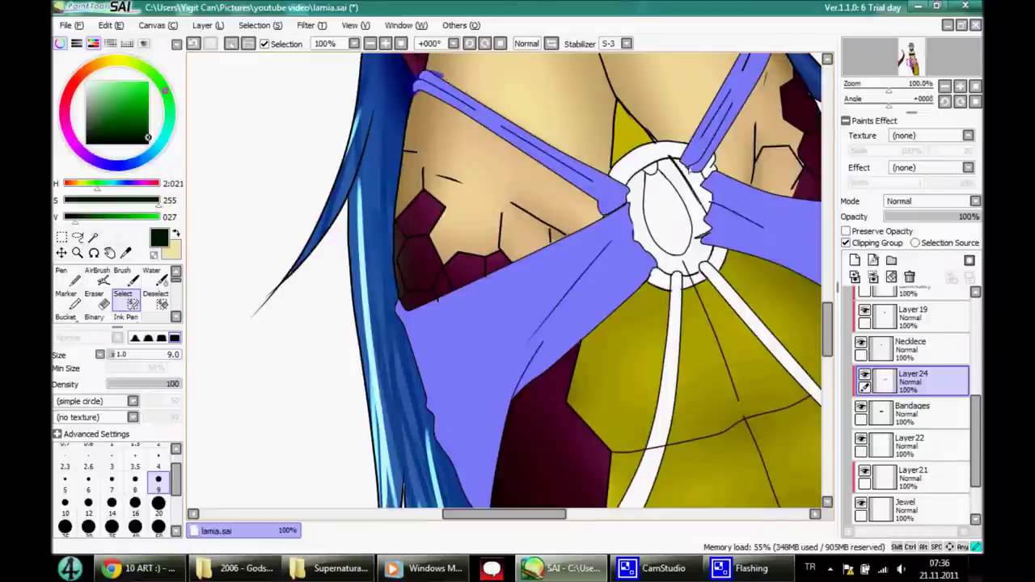
{"action": "scroll", "coordinate": [502, 280], "scroll_direction": "up", "scroll_amount": 3}
{"action": "scroll", "coordinate": [914, 405], "scroll_direction": "down", "scroll_amount": 2}
{"action": "scroll", "coordinate": [501, 279], "scroll_direction": "up", "scroll_amount": 5}
{"action": "left_click", "coordinate": [400, 44]}
{"action": "scroll", "coordinate": [502, 279], "scroll_direction": "down", "scroll_amount": 3}
Fill the selected hip cloth and straps on the Bandages layer with the dark green, using the Pen at size 350.
{"action": "left_click", "coordinate": [63, 278]}
{"action": "mouse_move", "coordinate": [518, 340]}
{"action": "left_mouse_down"}
{"action": "mouse_move", "coordinate": [566, 162]}
{"action": "mouse_move", "coordinate": [501, 153]}
{"action": "mouse_move", "coordinate": [572, 279]}
{"action": "mouse_move", "coordinate": [466, 160]}
{"action": "mouse_move", "coordinate": [478, 340]}
{"action": "left_mouse_up"}
{"action": "left_click", "coordinate": [912, 348]}
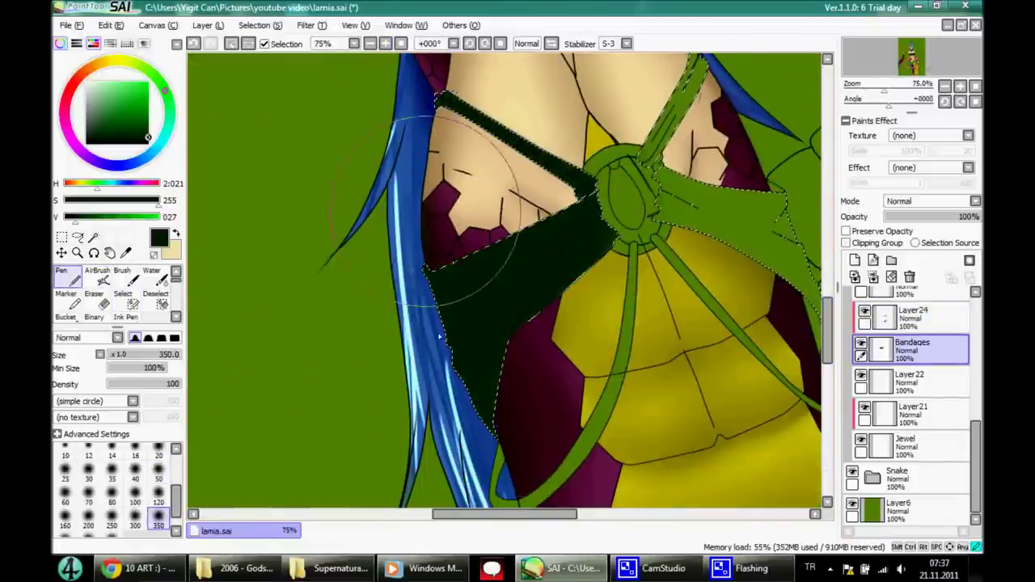
{"action": "left_click_drag", "start_coordinate": [688, 202], "coordinate": [768, 307]}
{"action": "left_click_drag", "start_coordinate": [902, 302], "coordinate": [759, 334]}
{"action": "scroll", "coordinate": [758, 335], "scroll_direction": "up", "scroll_amount": 3}
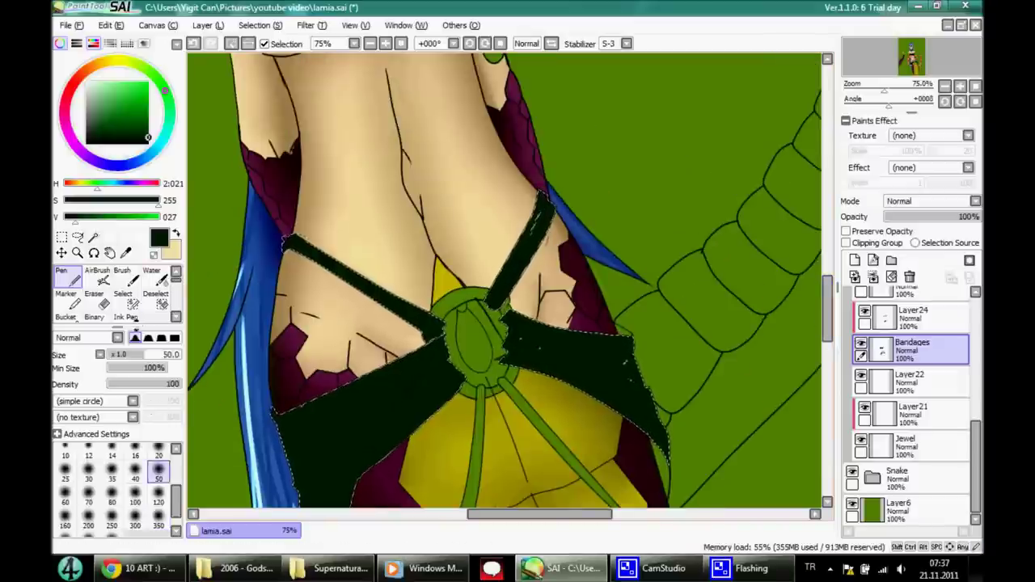
Draw fold lines on the hip cloth on Layer24 with the Ink Pen at size 9 and colour value 4, and clear the selection.
{"action": "left_click", "coordinate": [125, 317]}
{"action": "left_click", "coordinate": [913, 316]}
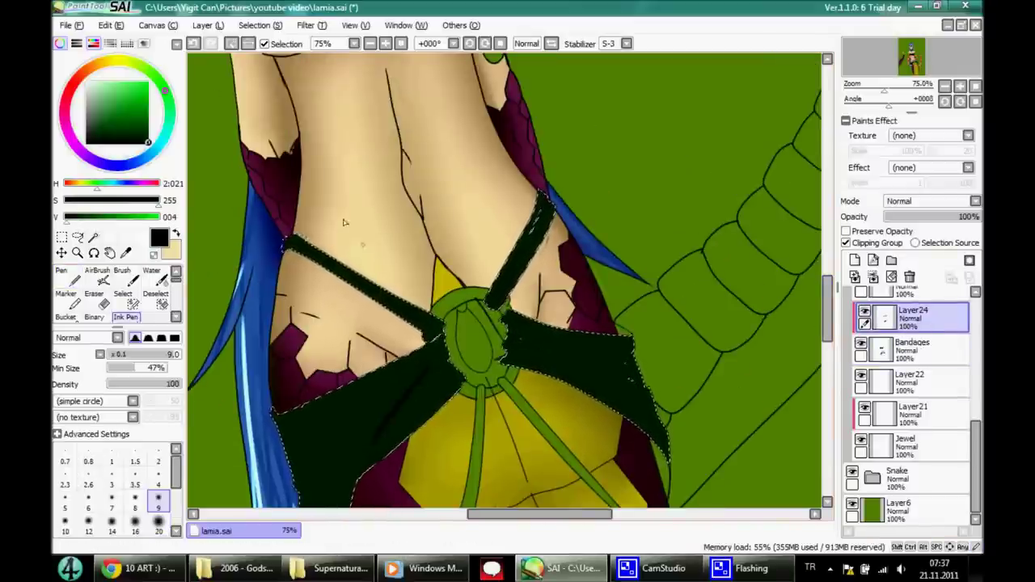
{"action": "key", "text": "ctrl+d"}
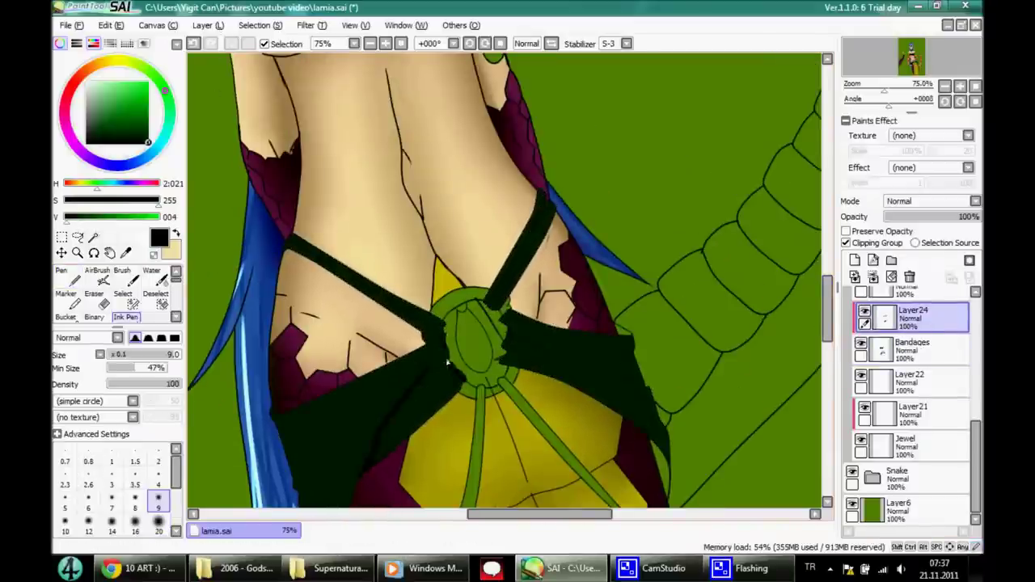
Shade the hip cloth with near-black edges and a greyish-green highlight using the Pen at size 50, and blend them with the Blur tool.
{"action": "scroll", "coordinate": [826, 310], "scroll_direction": "down", "scroll_amount": 5}
{"action": "left_click", "coordinate": [66, 275]}
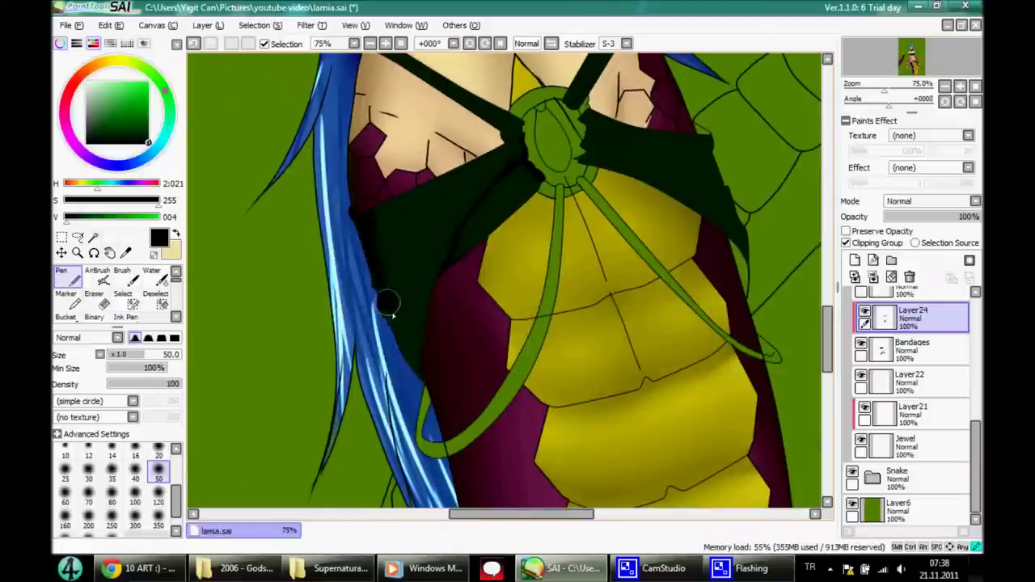
{"action": "left_click", "coordinate": [400, 243], "text": "alt"}
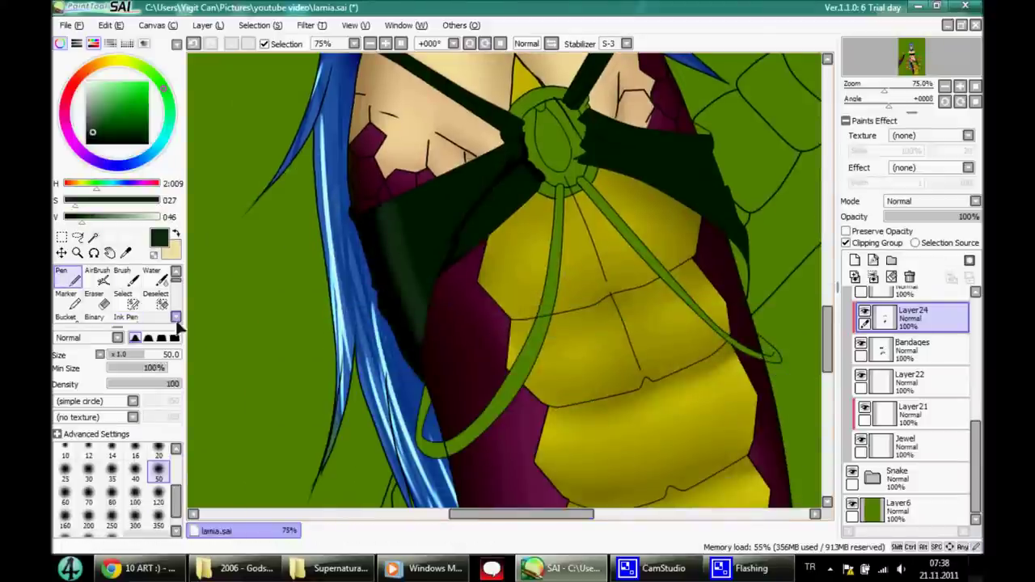
{"action": "key", "text": "b"}
{"action": "scroll", "coordinate": [388, 294], "scroll_direction": "down", "scroll_amount": 5}
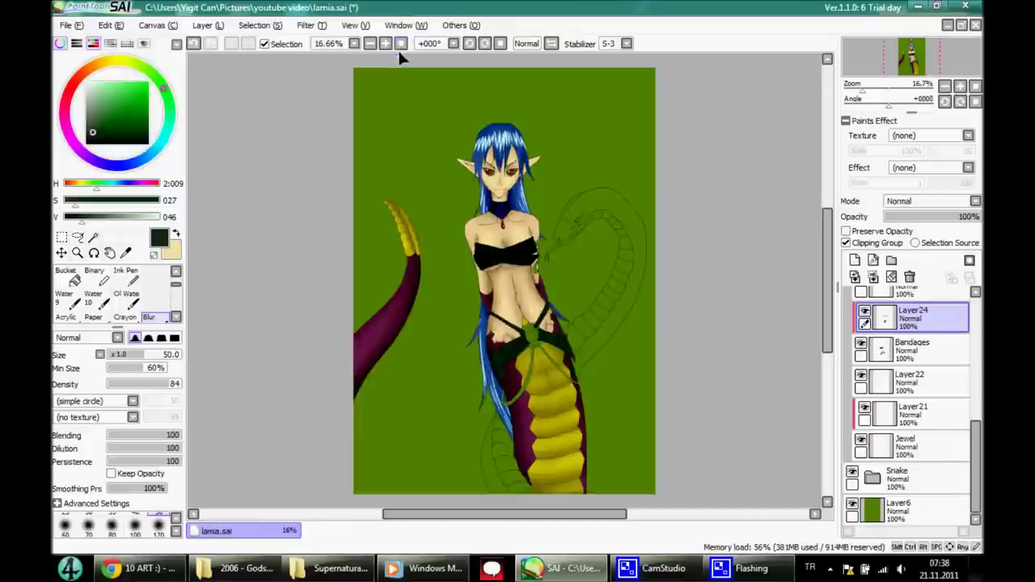
Soften the highlight on the lamia's hip cloth with the Blur tool at size 120 and sample the cloth's colour for the Pen.
{"action": "scroll", "coordinate": [476, 233], "scroll_direction": "up", "scroll_amount": 5}
{"action": "key", "text": "]"}
{"action": "key", "text": "]"}
{"action": "key", "text": "]"}
{"action": "key", "text": "]"}
{"action": "key", "text": "]"}
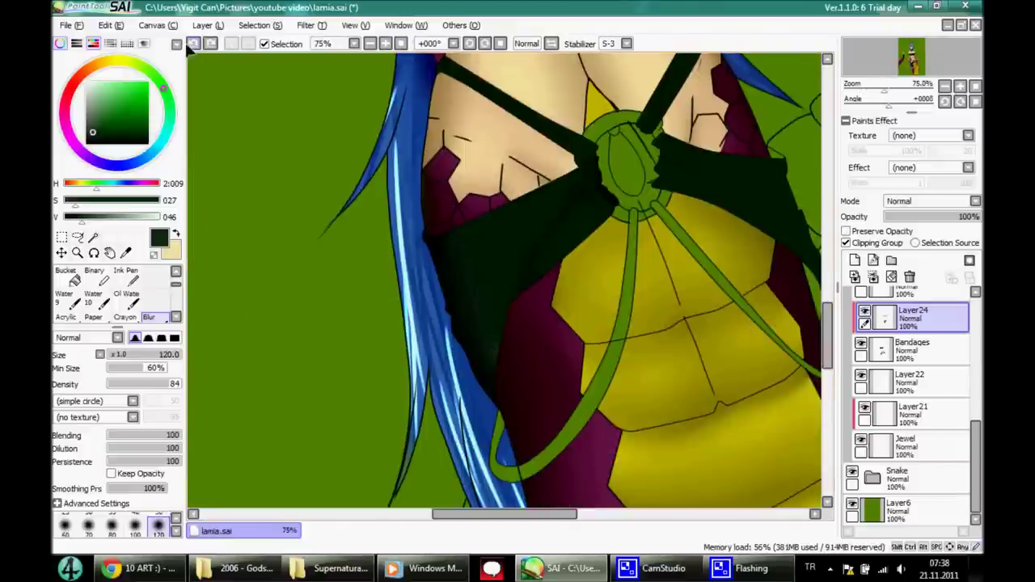
{"action": "scroll", "coordinate": [191, 49], "scroll_direction": "down", "scroll_amount": 5}
{"action": "scroll", "coordinate": [194, 48], "scroll_direction": "up", "scroll_amount": 5}
{"action": "scroll", "coordinate": [198, 49], "scroll_direction": "down", "scroll_amount": 1}
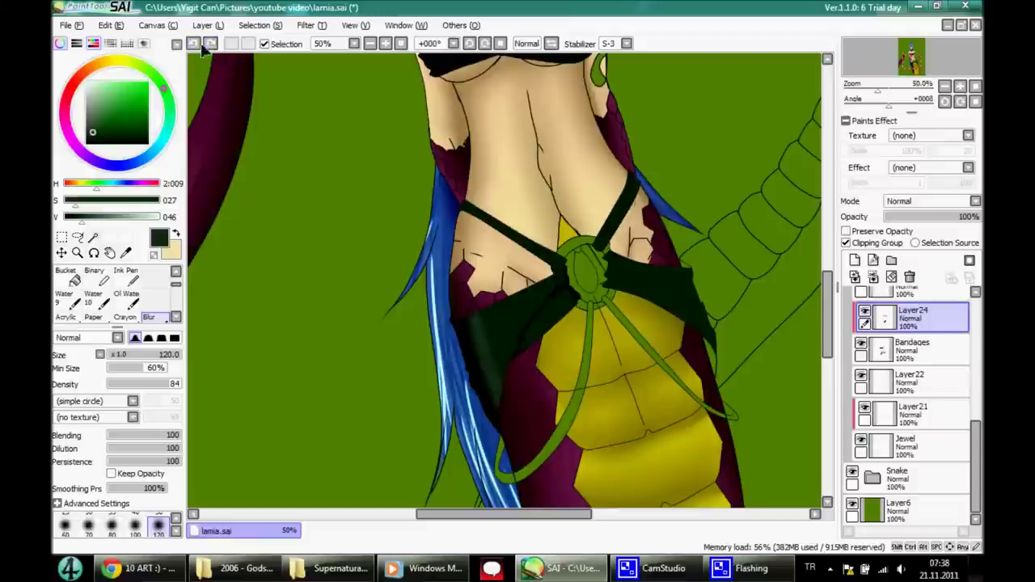
{"action": "left_click", "coordinate": [477, 356], "text": "alt"}
{"action": "key", "text": "n"}
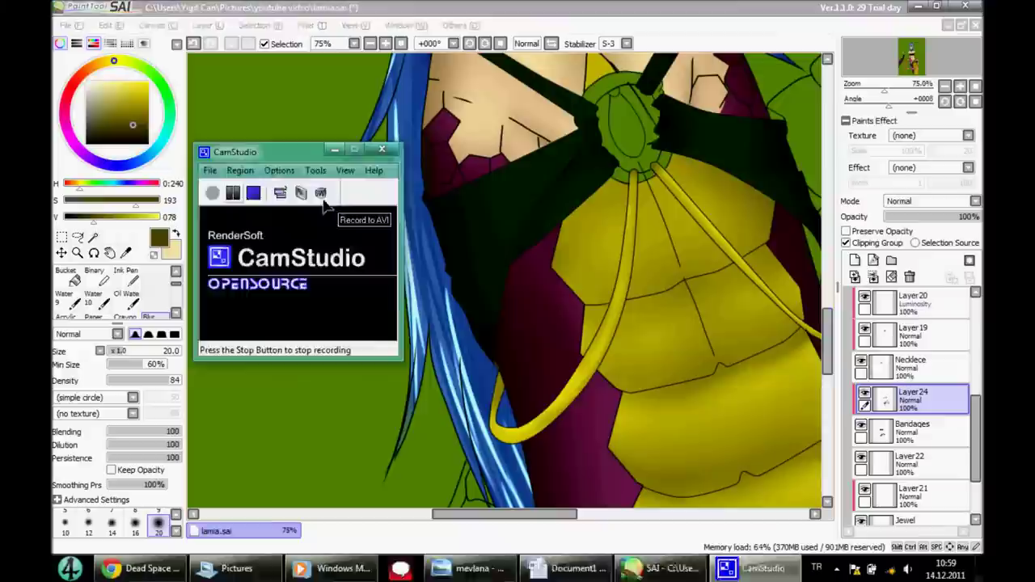
Fill the frame around the oval jewel on the hip cloth with yellow on the Large Scales layer, using the Bucket.
{"action": "scroll", "coordinate": [981, 416], "scroll_direction": "up", "scroll_amount": 5}
{"action": "scroll", "coordinate": [981, 417], "scroll_direction": "down", "scroll_amount": 2}
{"action": "left_click", "coordinate": [915, 429]}
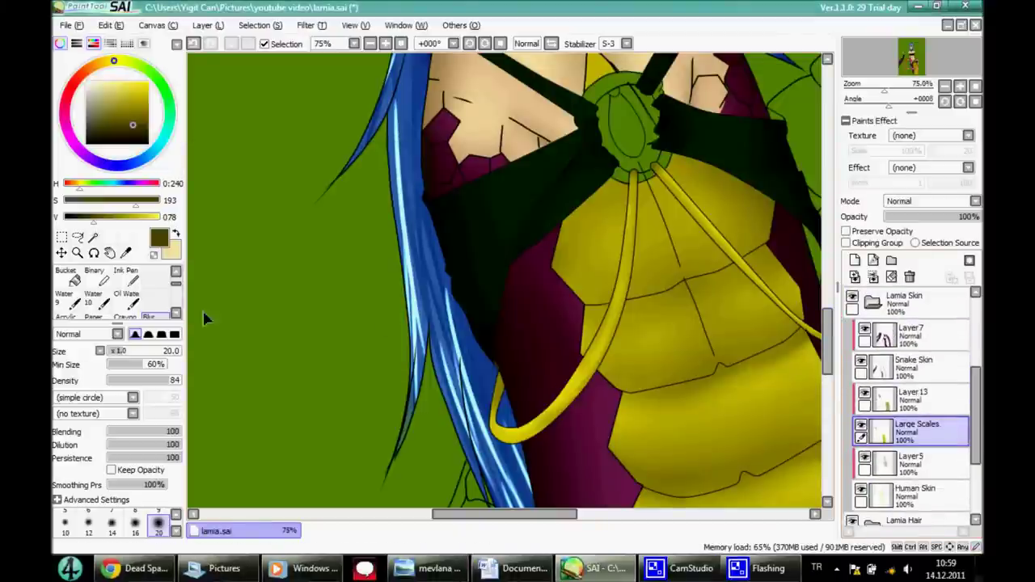
{"action": "left_click", "coordinate": [131, 103]}
{"action": "left_click", "coordinate": [71, 279]}
{"action": "left_click", "coordinate": [324, 242]}
{"action": "left_click", "coordinate": [193, 44]}
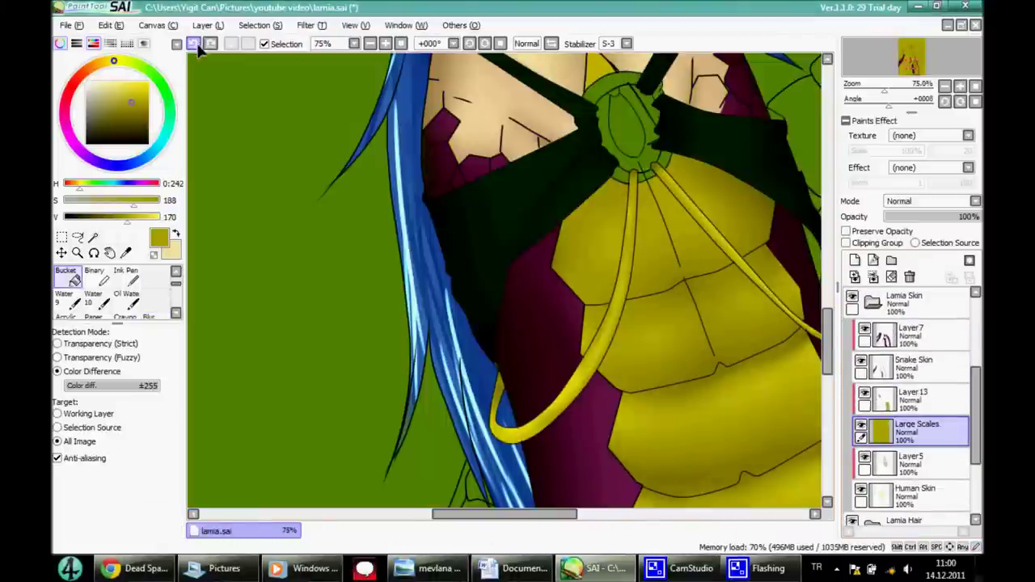
{"action": "left_click", "coordinate": [611, 139]}
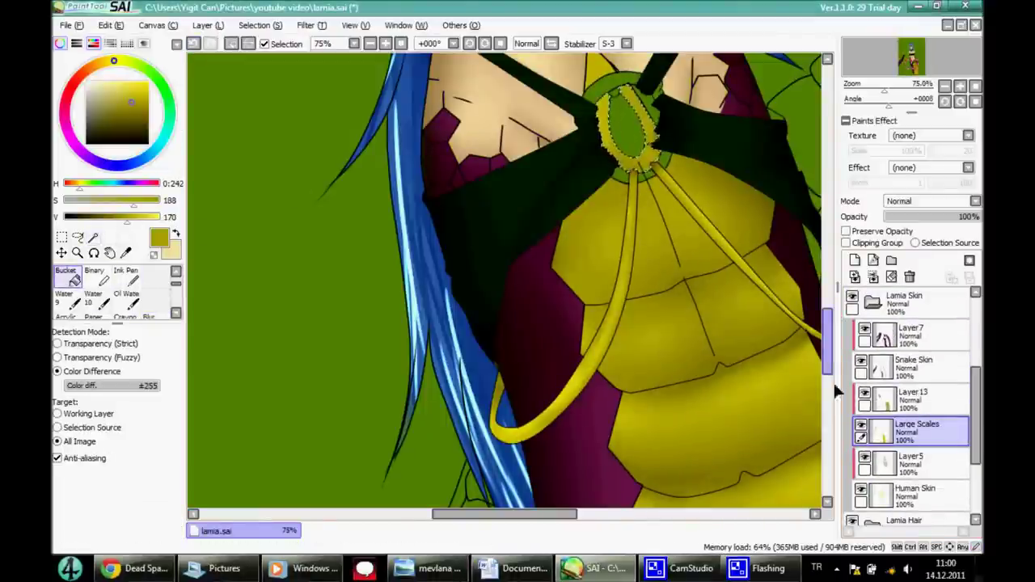
Clear the selection, shade the jewel frame on Layer13 with a darker yellow of value 120 using the Pen at size 20, and blur it.
{"action": "left_click", "coordinate": [913, 397]}
{"action": "left_click", "coordinate": [230, 44]}
{"action": "left_click", "coordinate": [128, 212]}
{"action": "left_click", "coordinate": [107, 215]}
{"action": "key", "text": "n"}
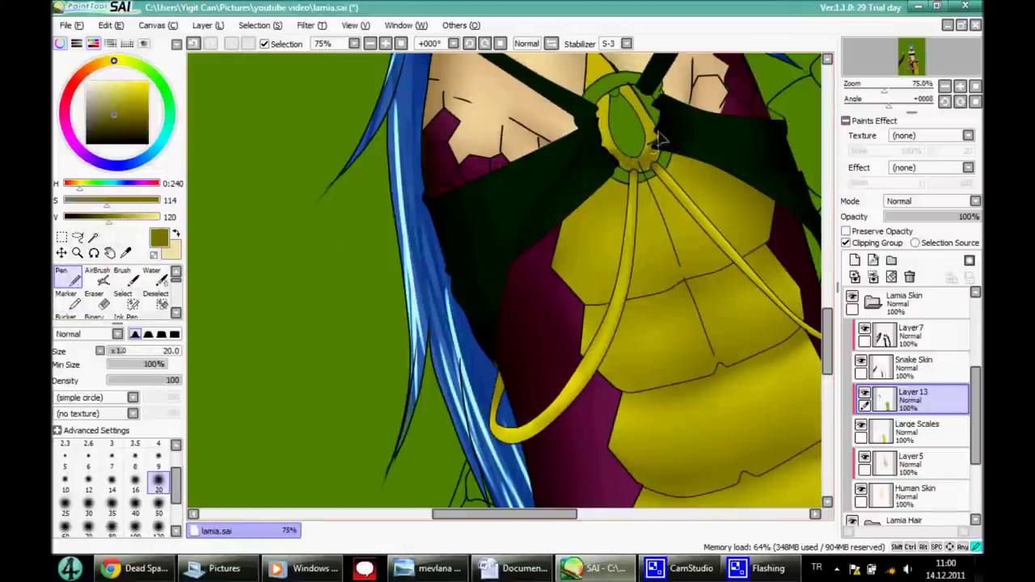
{"action": "scroll", "coordinate": [154, 307], "scroll_direction": "down", "scroll_amount": 3}
{"action": "left_click", "coordinate": [154, 297]}
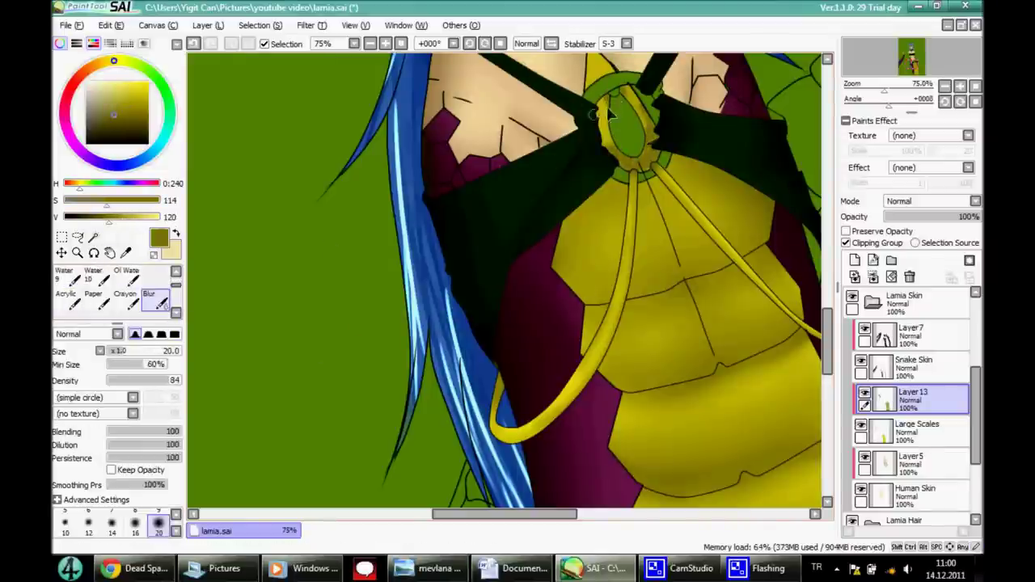
Rework the jewel frame's shading with yellow tones down to value 134 and blend them with the Blur tool at size 30.
{"action": "left_click", "coordinate": [654, 131], "text": "alt"}
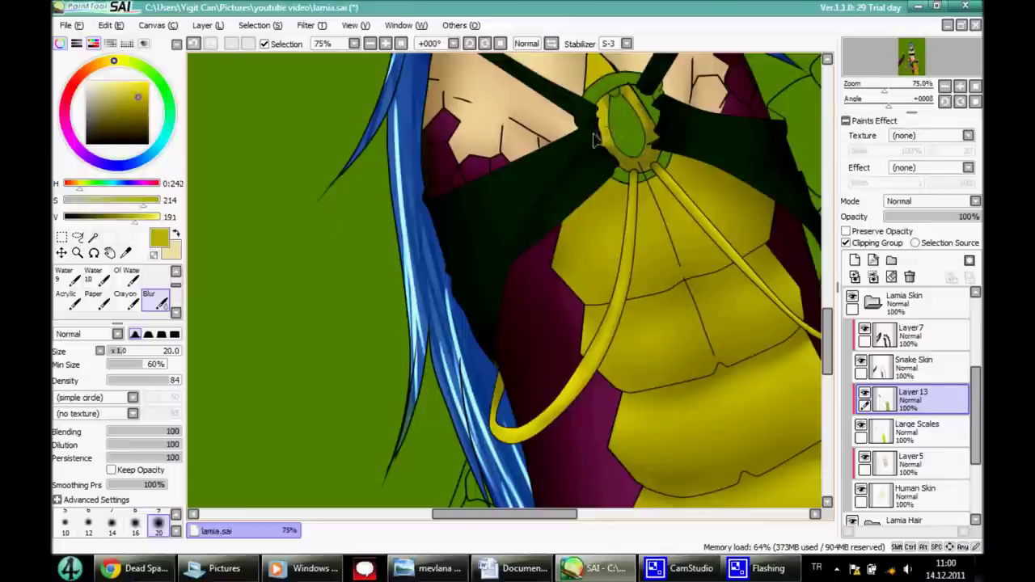
{"action": "key", "text": "n"}
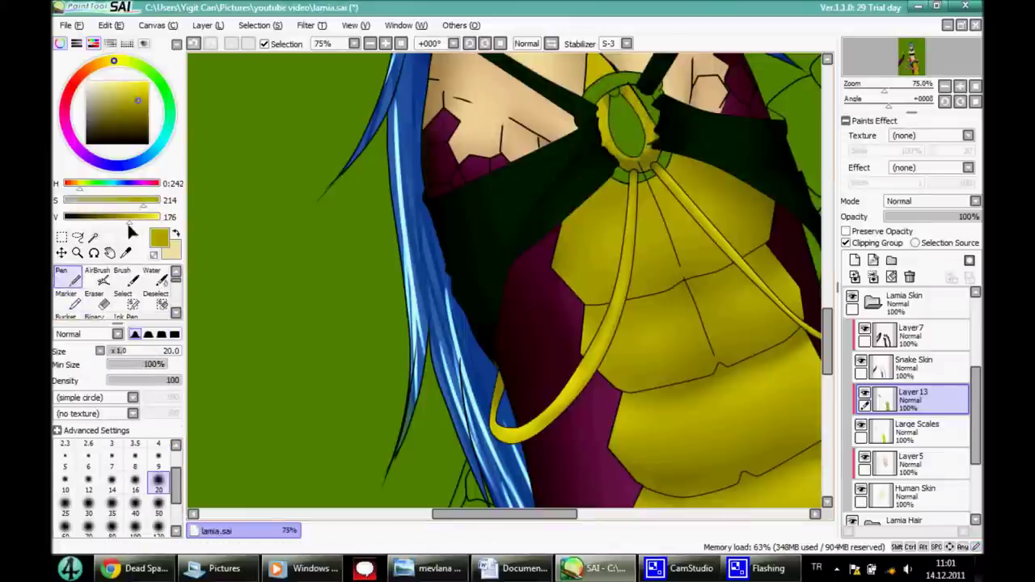
{"action": "key", "text": "b"}
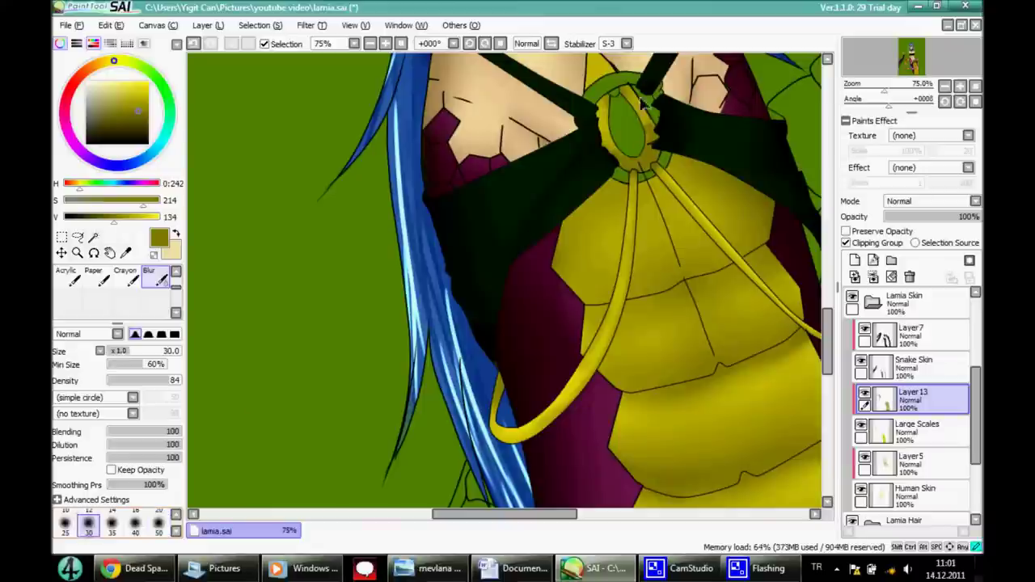
Select the oval jewel with the Magic Wand on the Necklece layer and fill it with the red sampled from the neck pendant.
{"action": "scroll", "coordinate": [978, 394], "scroll_direction": "down", "scroll_amount": 5}
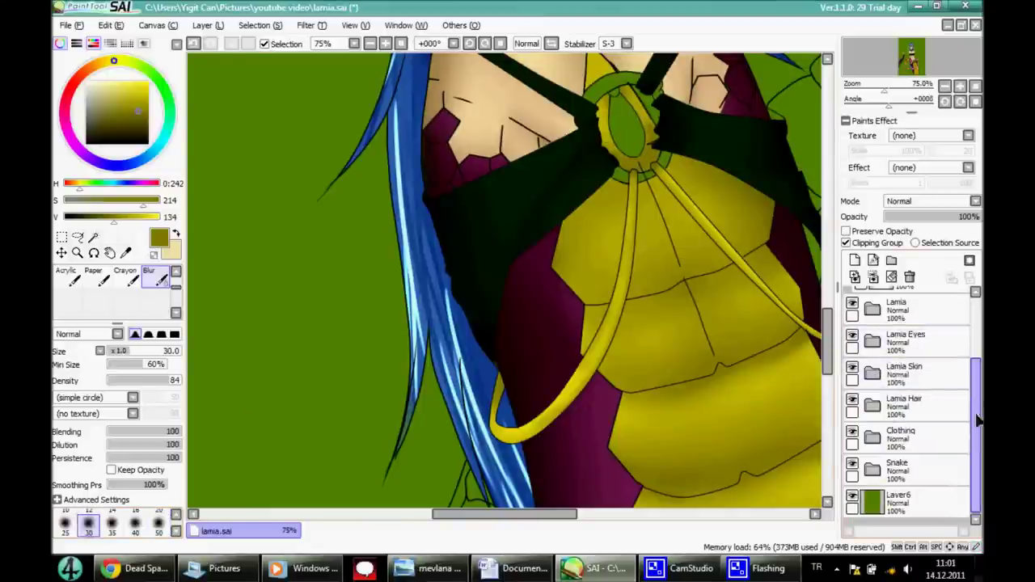
{"action": "left_click", "coordinate": [914, 413]}
{"action": "key", "text": "w"}
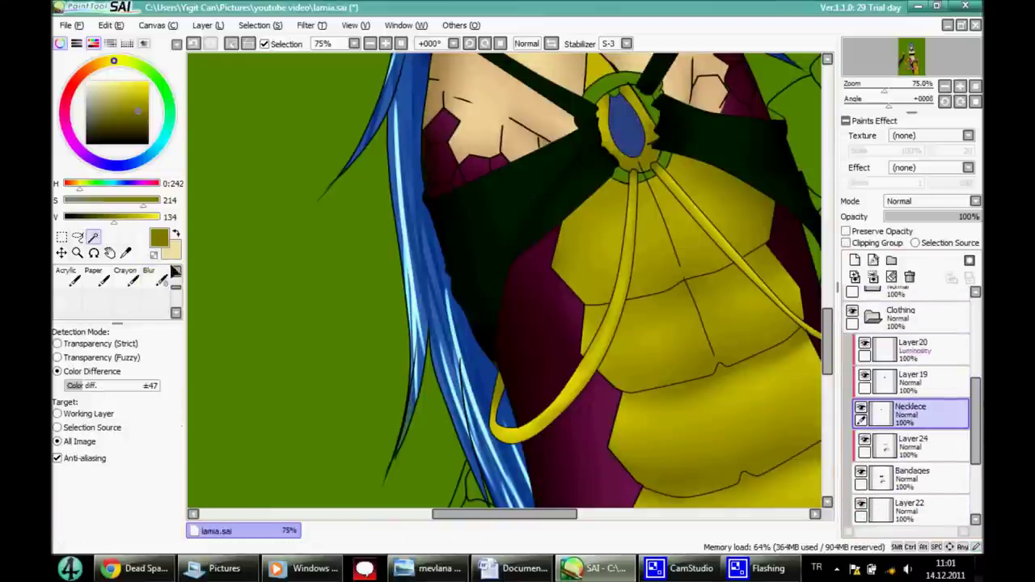
{"action": "key", "text": "n"}
{"action": "key", "text": "g"}
{"action": "scroll", "coordinate": [499, 309], "scroll_direction": "up", "scroll_amount": 5}
{"action": "left_click", "coordinate": [497, 306], "text": "alt"}
{"action": "scroll", "coordinate": [499, 310], "scroll_direction": "down", "scroll_amount": 5}
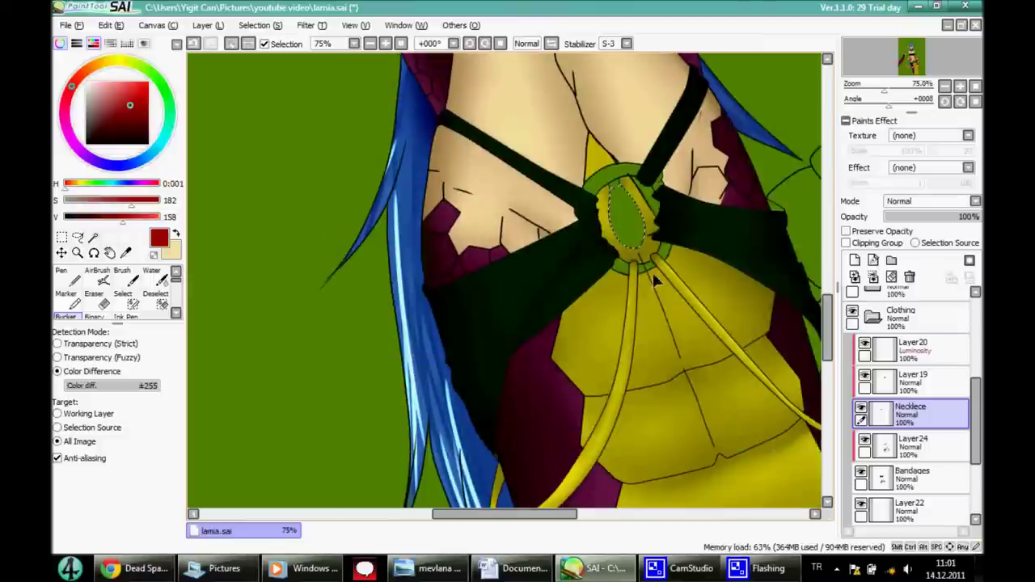
{"action": "left_click", "coordinate": [627, 215]}
Shade the red jewel on Layer19 with darker reds down to value 34 using the Pen at size 20, and blur the transitions.
{"action": "left_click", "coordinate": [914, 380]}
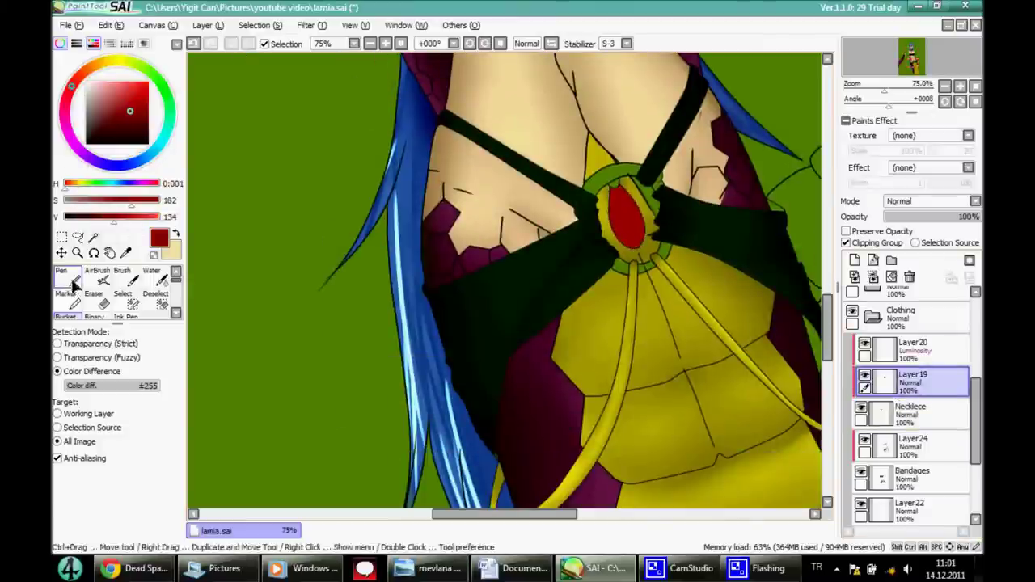
{"action": "key", "text": "n"}
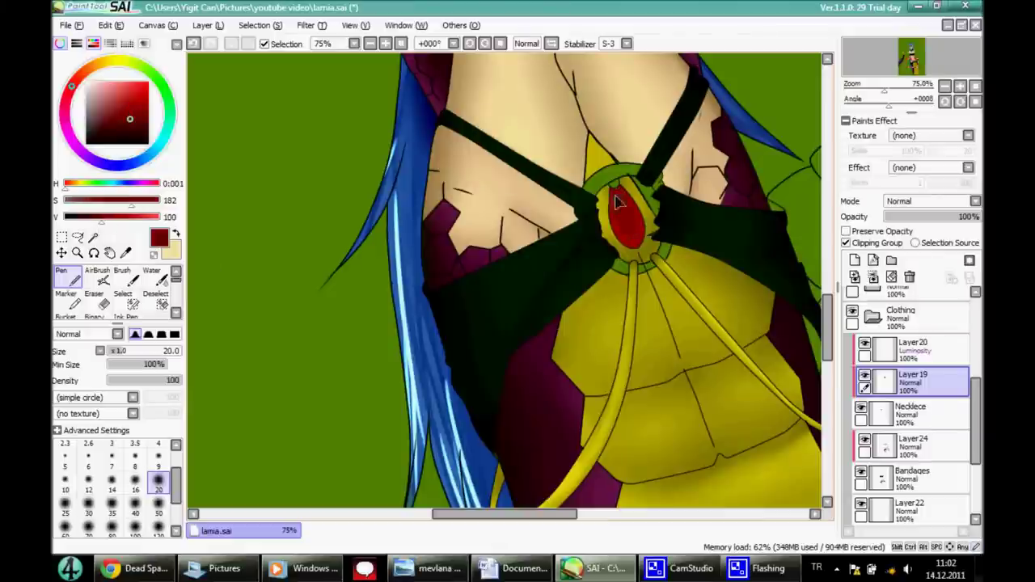
{"action": "left_click", "coordinate": [618, 196], "text": "alt"}
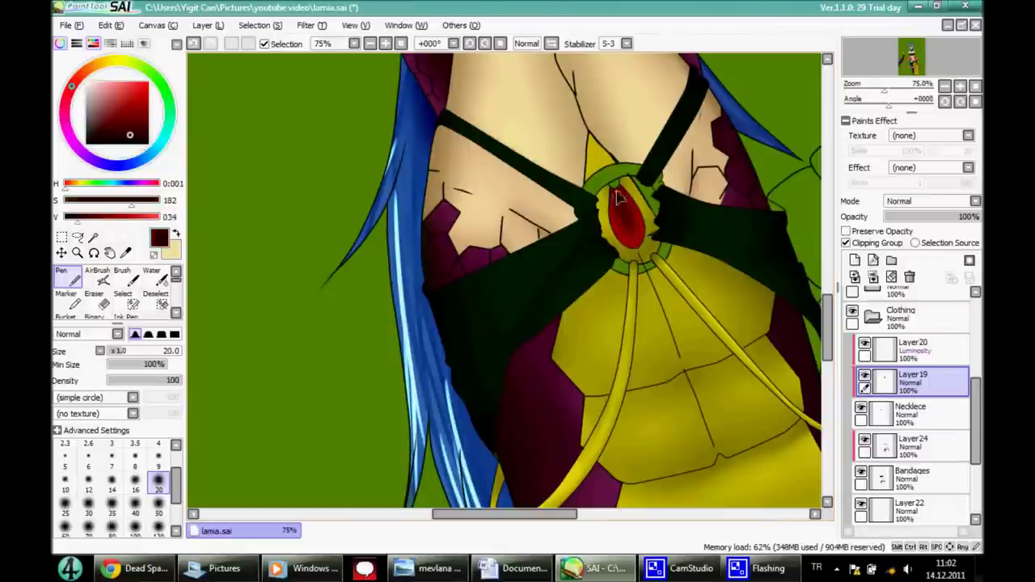
{"action": "key", "text": "b"}
Paint a soft highlight on the red jewel on Layer20 using the pendant's pale pink and the soft-edged Pen at size 20.
{"action": "key", "text": "Up"}
{"action": "left_click", "coordinate": [630, 223], "text": "alt"}
{"action": "key", "text": "n"}
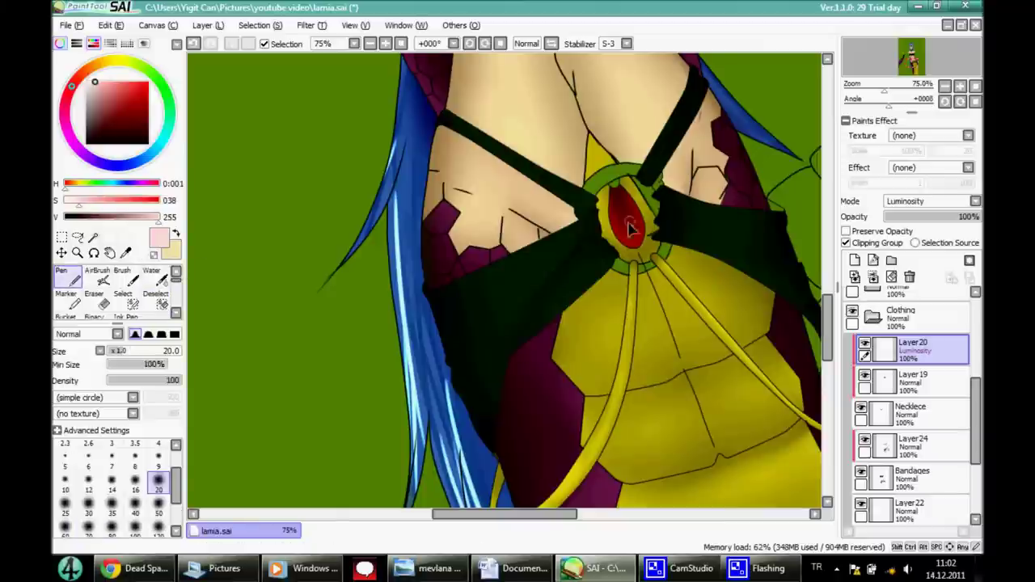
{"action": "scroll", "coordinate": [636, 230], "scroll_direction": "up", "scroll_amount": 5}
{"action": "scroll", "coordinate": [485, 242], "scroll_direction": "down", "scroll_amount": 3}
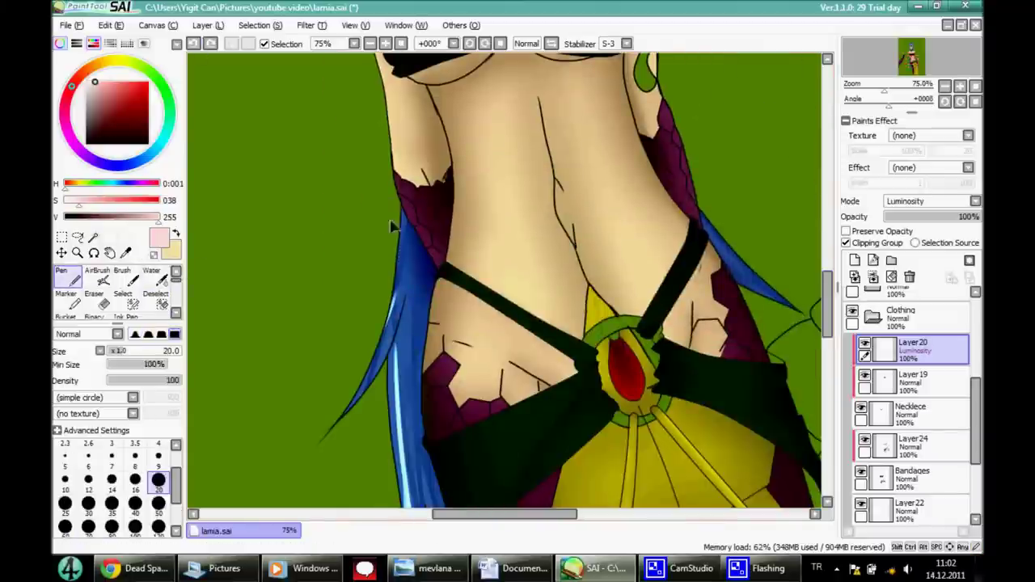
{"action": "scroll", "coordinate": [502, 364], "scroll_direction": "up", "scroll_amount": 5}
{"action": "left_click", "coordinate": [502, 366], "text": "alt"}
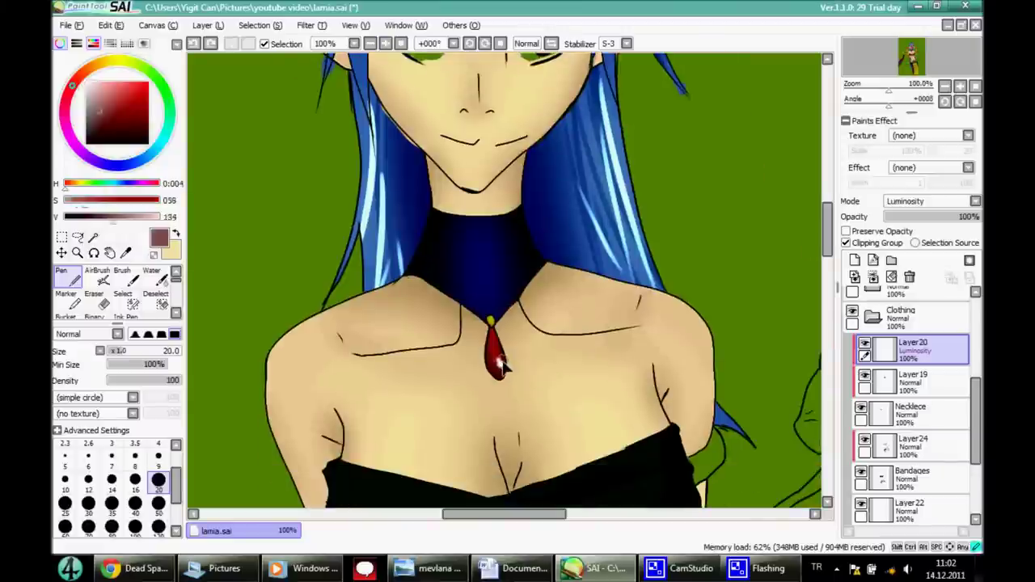
{"action": "scroll", "coordinate": [682, 368], "scroll_direction": "down", "scroll_amount": 5}
{"action": "key", "text": "ctrl+z"}
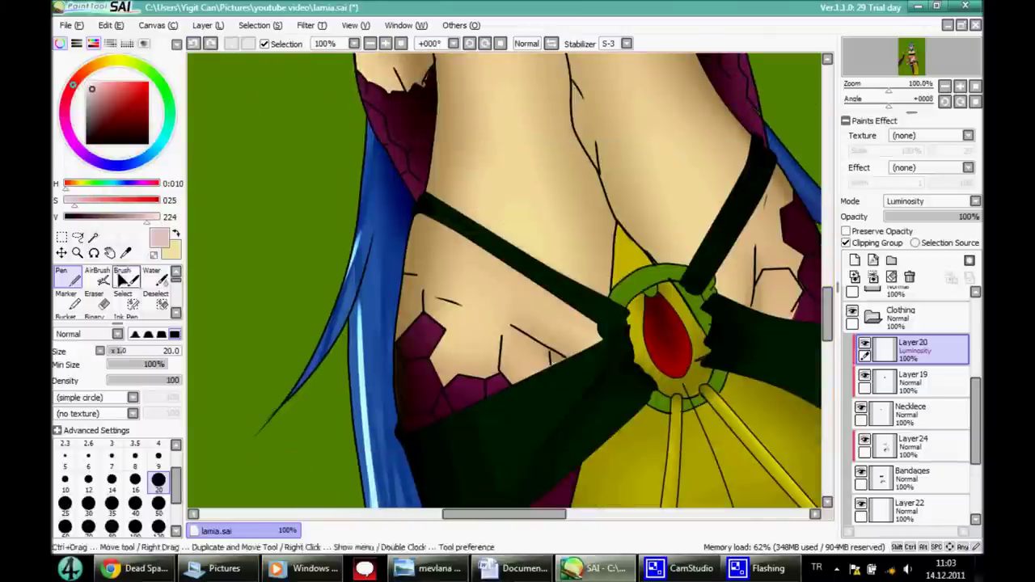
{"action": "left_click", "coordinate": [200, 45]}
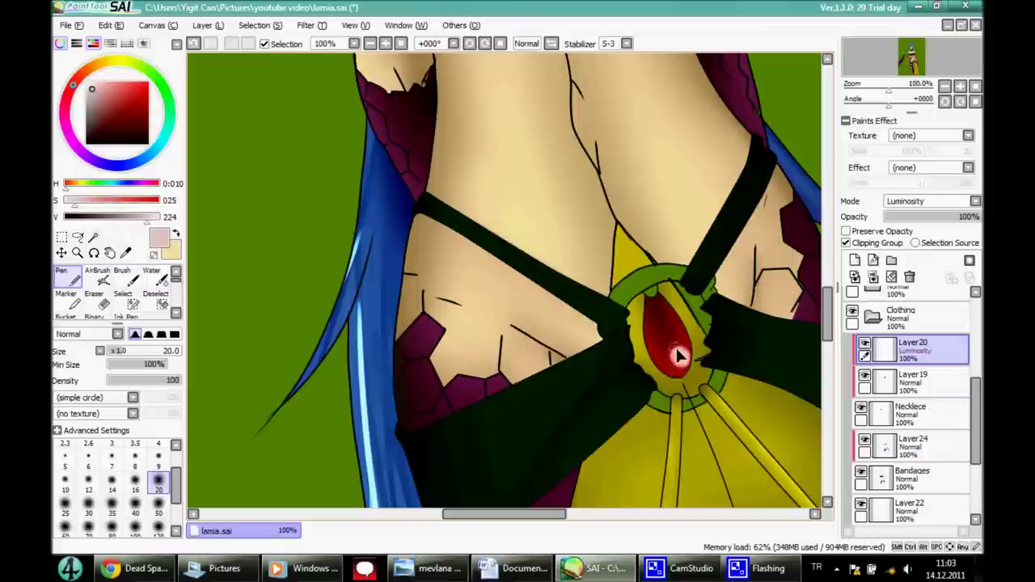
{"action": "scroll", "coordinate": [821, 325], "scroll_direction": "up", "scroll_amount": 1}
{"action": "scroll", "coordinate": [824, 324], "scroll_direction": "down", "scroll_amount": 2}
Sample the skin colour, select the Lamia folder, and hide the green background on Layer6.
{"action": "left_click", "coordinate": [683, 166], "text": "alt"}
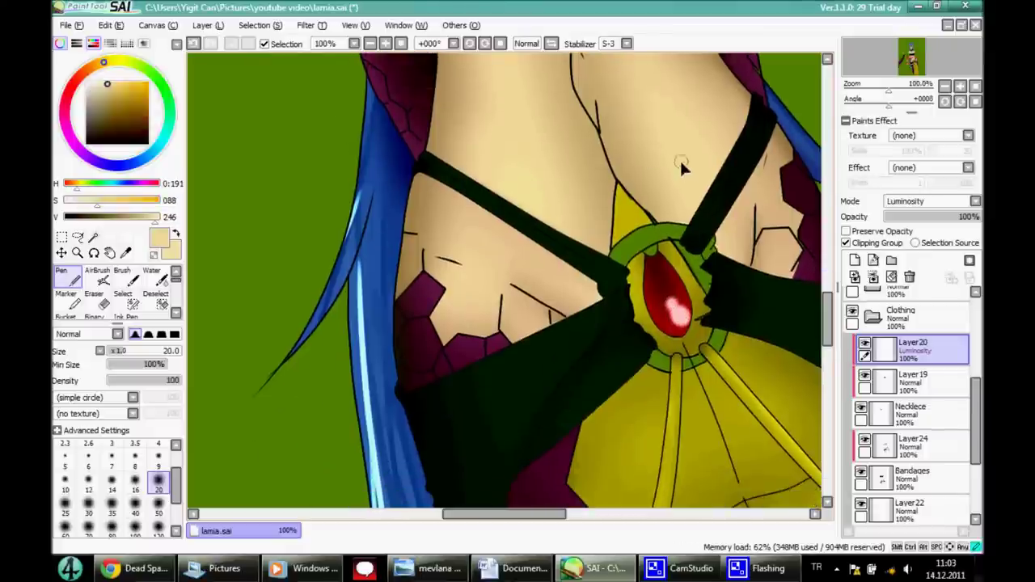
{"action": "scroll", "coordinate": [971, 347], "scroll_direction": "up", "scroll_amount": 4}
{"action": "scroll", "coordinate": [971, 346], "scroll_direction": "up", "scroll_amount": 1}
{"action": "left_click", "coordinate": [930, 340]}
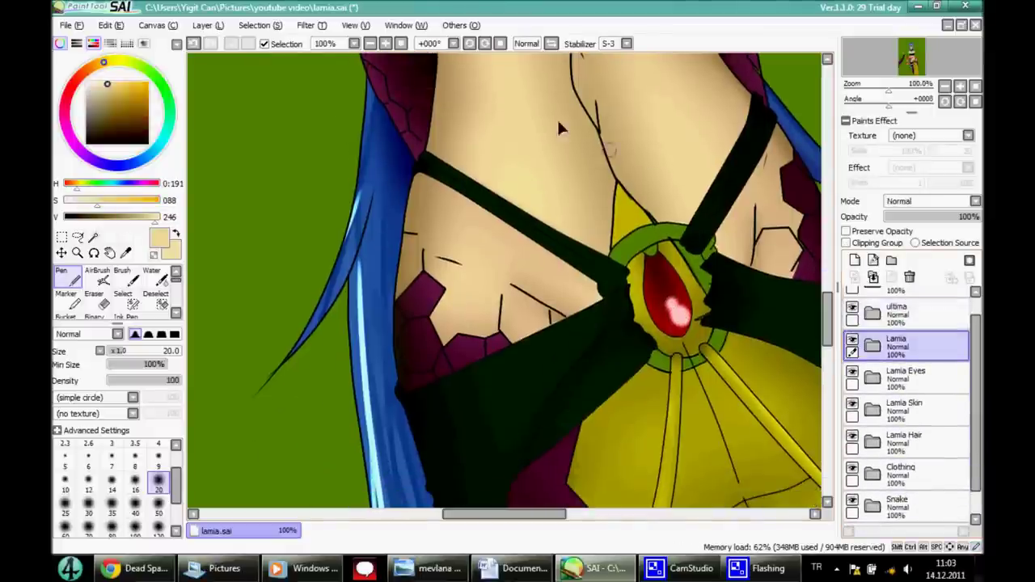
{"action": "key", "text": "Home"}
{"action": "left_click", "coordinate": [853, 505]}
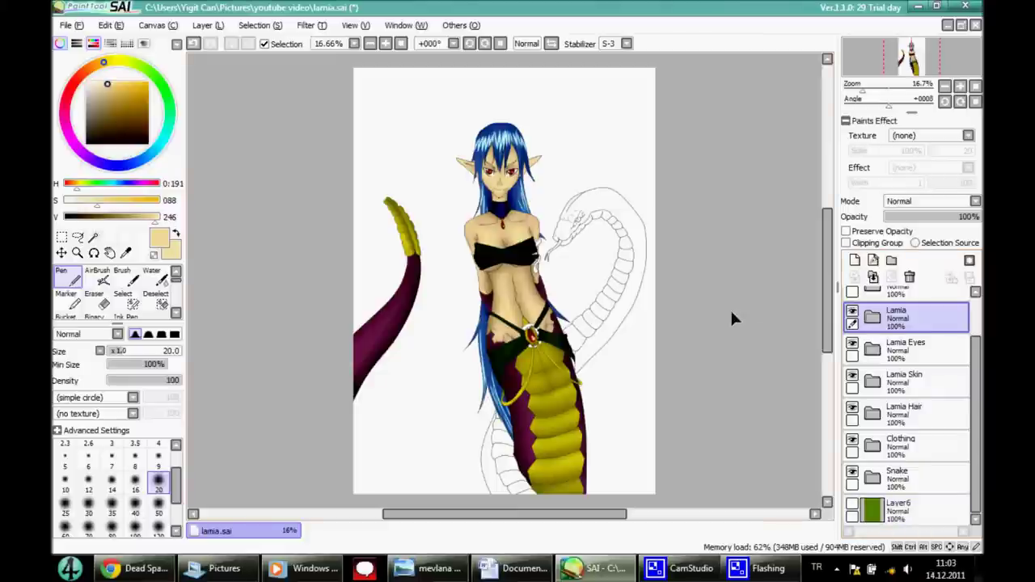
Examine the jewel ornament and hip area up close against the white background for unpainted spots.
{"action": "left_click", "coordinate": [386, 44]}
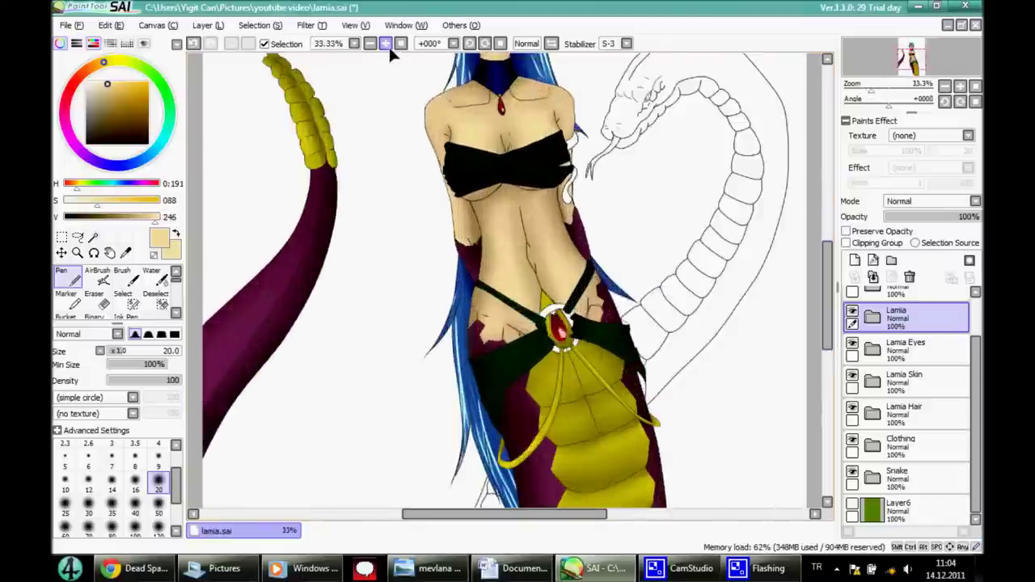
{"action": "left_click", "coordinate": [386, 44]}
{"action": "left_click", "coordinate": [386, 44]}
{"action": "left_click", "coordinate": [386, 44]}
{"action": "mouse_move", "coordinate": [387, 44]}
{"action": "left_mouse_down"}
{"action": "mouse_move", "coordinate": [566, 370]}
{"action": "mouse_move", "coordinate": [828, 324]}
{"action": "mouse_move", "coordinate": [653, 215]}
{"action": "left_mouse_up"}
{"action": "key", "text": "Page_Down"}
{"action": "key", "text": "Page_Down"}
{"action": "key", "text": "Page_Down"}
{"action": "key", "text": "Page_Up"}
{"action": "key", "text": "Page_Up"}
{"action": "key", "text": "Page_Up"}
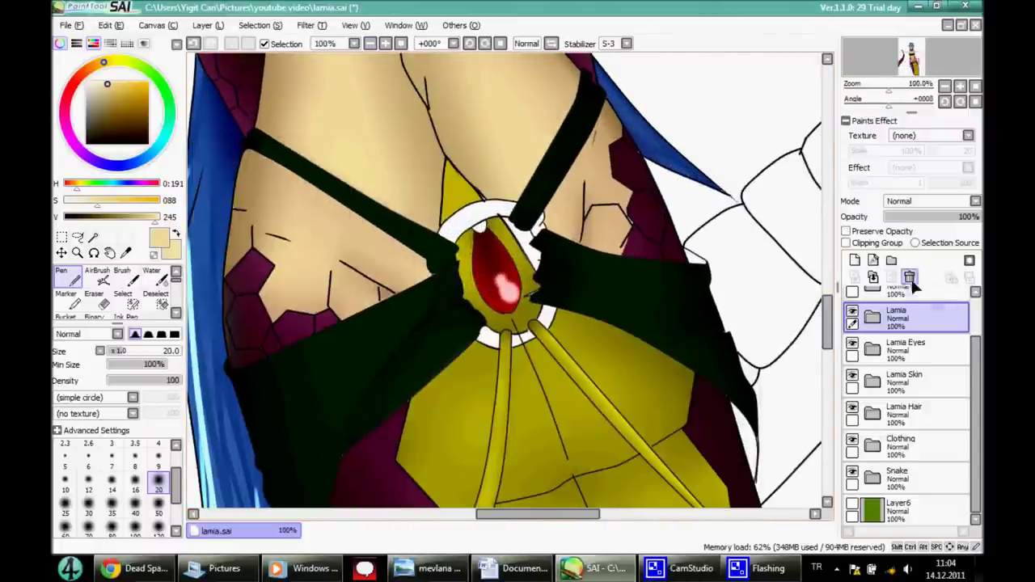
Fill the small unpainted gap between the jewel frame and the hip cloth with skin colour on the Human Skin layer.
{"action": "left_click", "coordinate": [873, 381]}
{"action": "scroll", "coordinate": [931, 404], "scroll_direction": "down", "scroll_amount": 2}
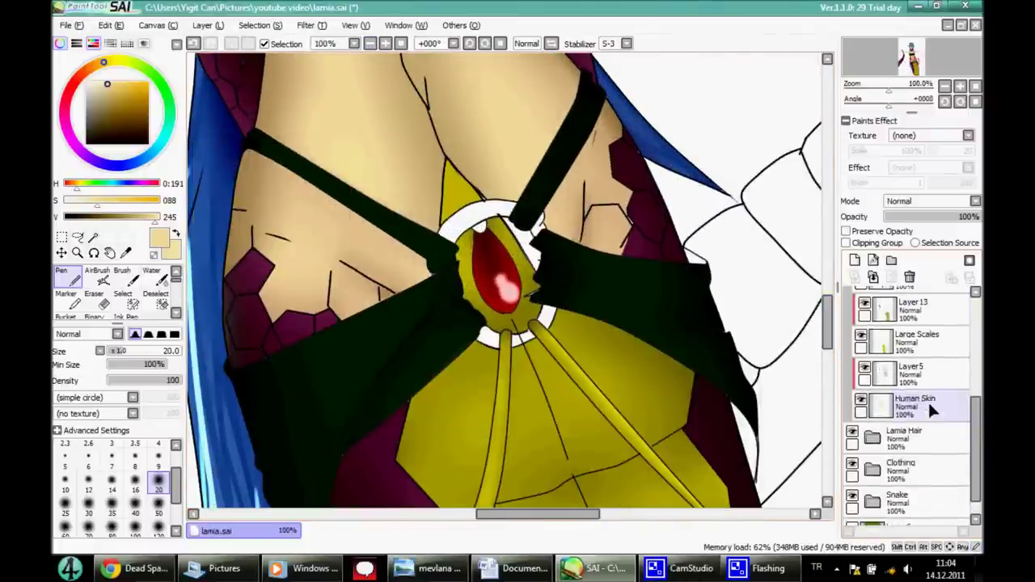
{"action": "left_click", "coordinate": [931, 410]}
{"action": "left_click", "coordinate": [66, 317]}
{"action": "left_click", "coordinate": [532, 254]}
{"action": "key", "text": "ctrl+z"}
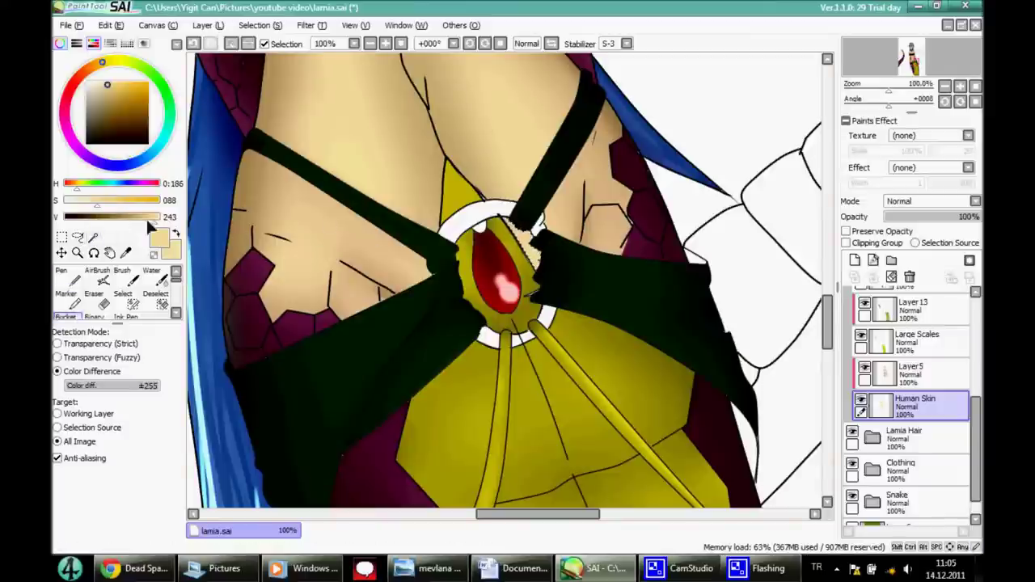
Shade the newly filled skin gap on Layer5 with darker skin tones of values 212 and 182, and blend them with the Blur tool.
{"action": "left_click_drag", "start_coordinate": [149, 219], "coordinate": [142, 219]}
{"action": "left_click", "coordinate": [914, 372]}
{"action": "key", "text": "n"}
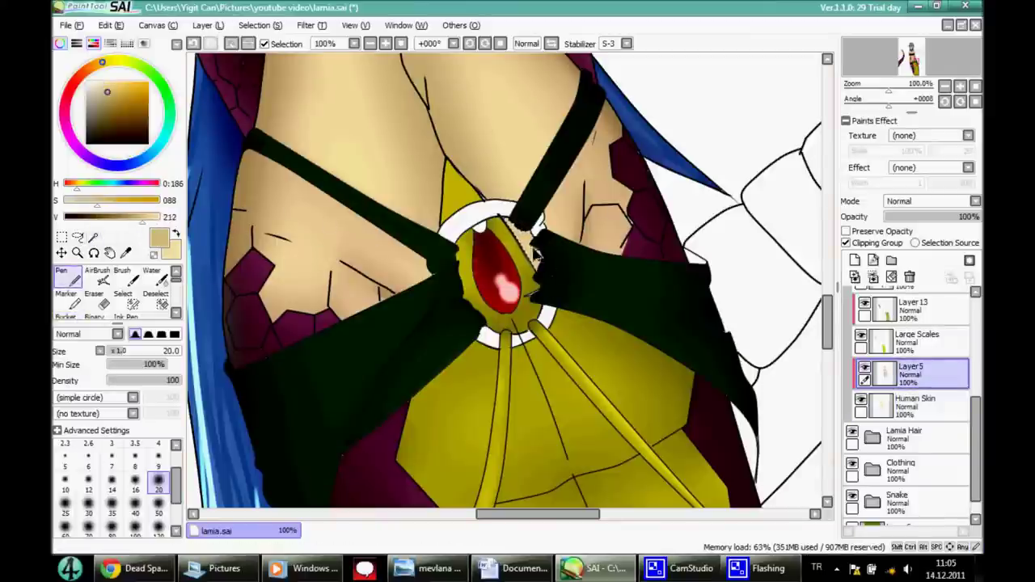
{"action": "left_click_drag", "start_coordinate": [143, 217], "coordinate": [132, 216]}
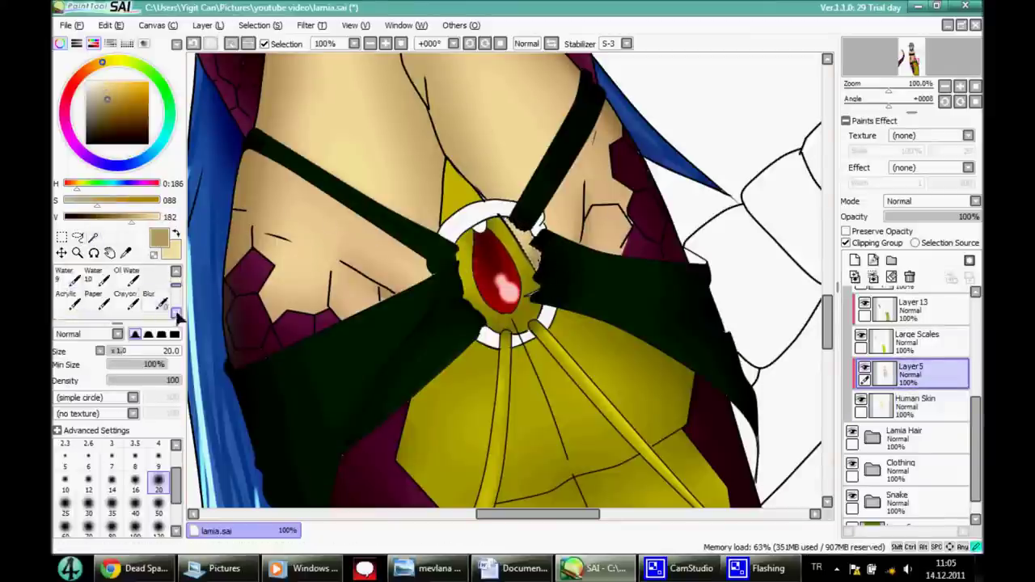
{"action": "key", "text": "b"}
Choose a bright yellow with saturation 192 and value 234, and try selecting the white ring around the jewel on the Bandages layer.
{"action": "scroll", "coordinate": [962, 424], "scroll_direction": "up", "scroll_amount": 5}
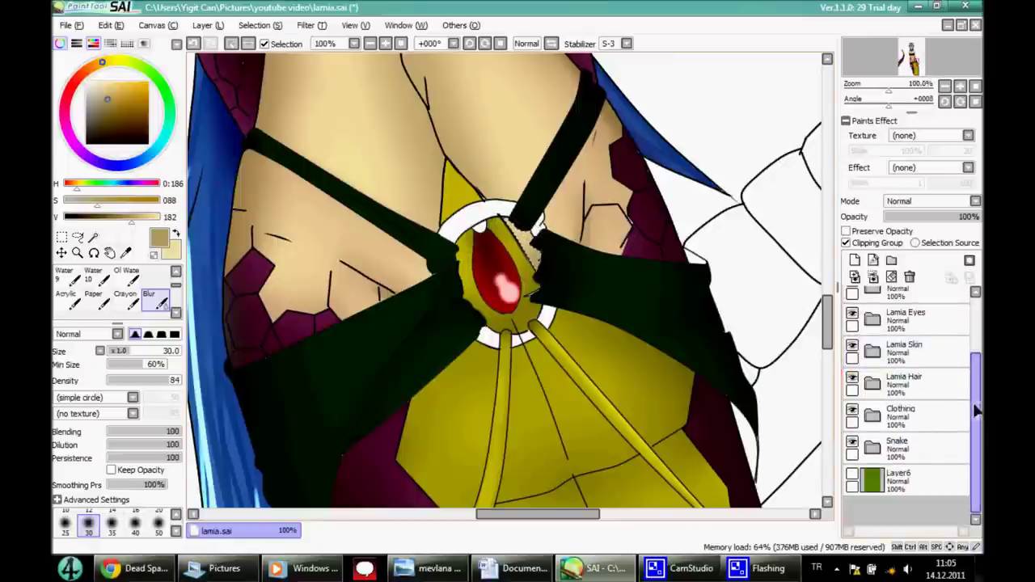
{"action": "scroll", "coordinate": [915, 421], "scroll_direction": "down", "scroll_amount": 2}
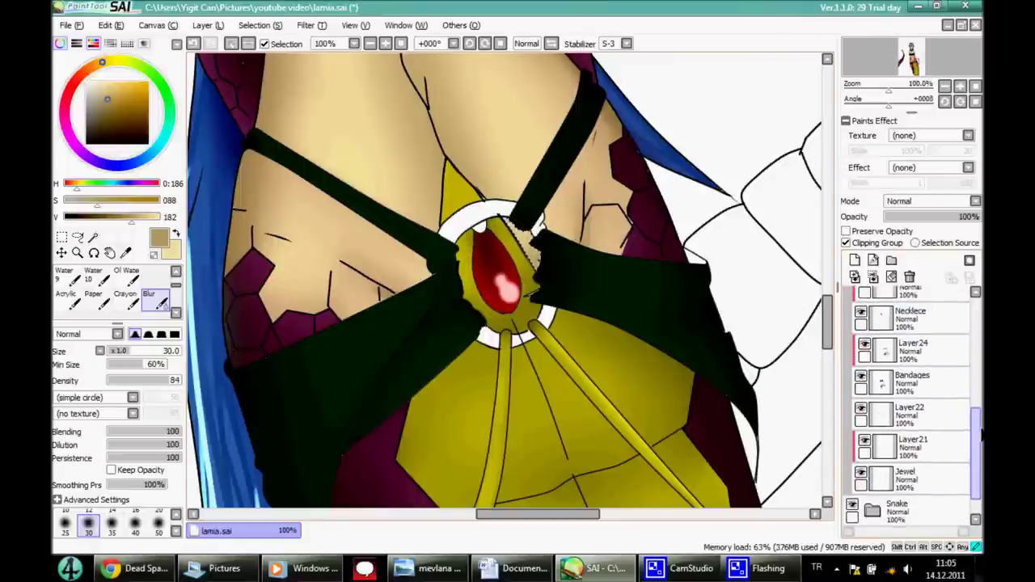
{"action": "left_click", "coordinate": [912, 380]}
{"action": "left_click", "coordinate": [93, 237]}
{"action": "left_click", "coordinate": [451, 225]}
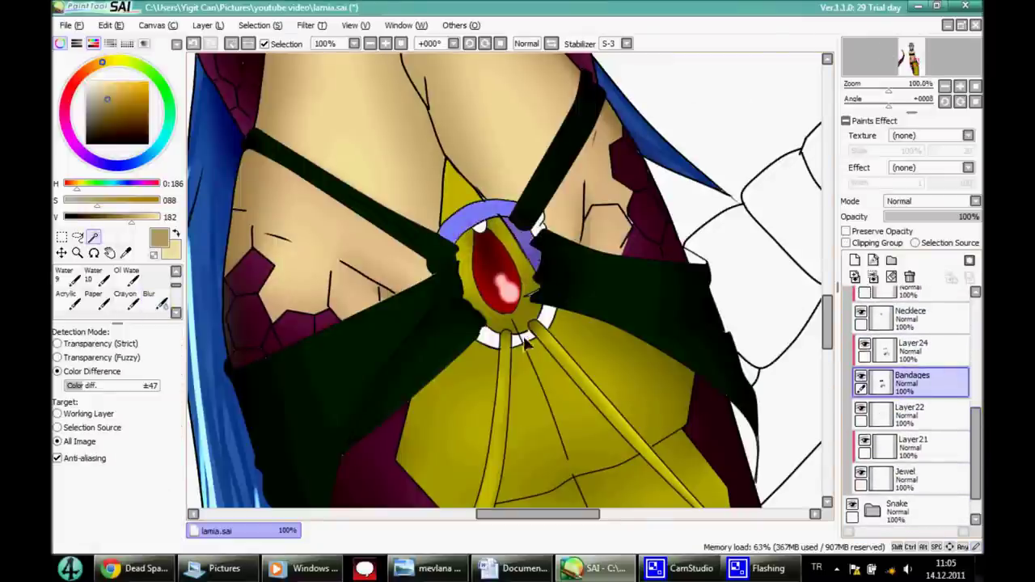
{"action": "left_click", "coordinate": [496, 344]}
{"action": "left_click", "coordinate": [132, 87]}
{"action": "scroll", "coordinate": [113, 291], "scroll_direction": "up", "scroll_amount": 3}
{"action": "left_click", "coordinate": [65, 314]}
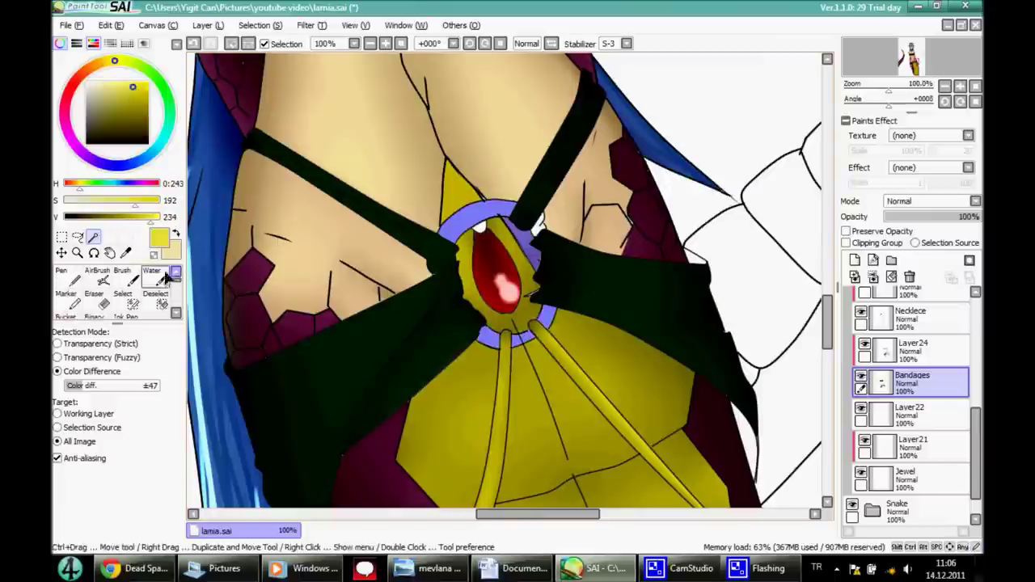
{"action": "key", "text": "ctrl+z"}
{"action": "key", "text": "ctrl+z"}
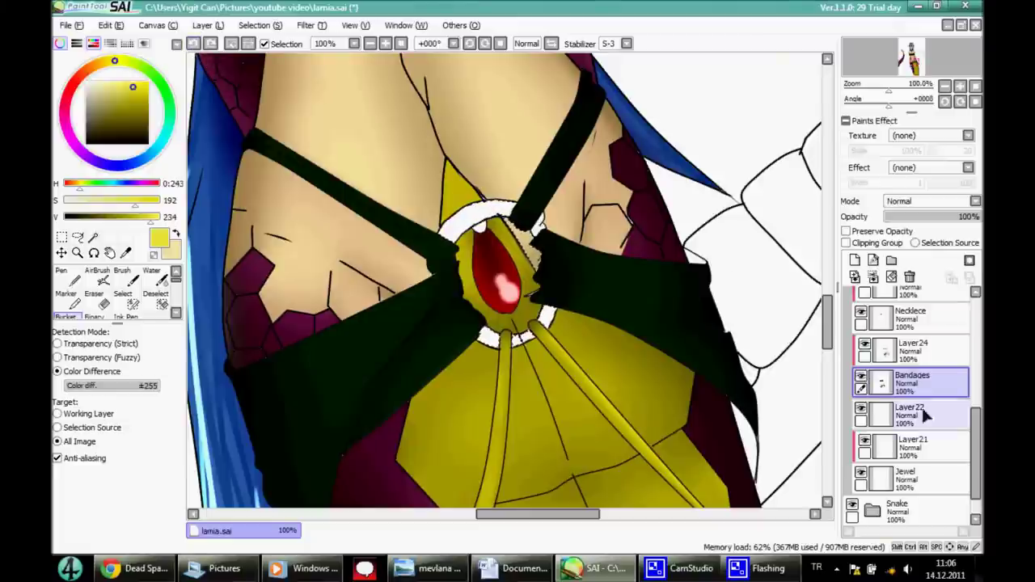
Select the white ring pieces around the jewel and paint them bright yellow on a new layer atop the Clothing folder.
{"action": "scroll", "coordinate": [910, 421], "scroll_direction": "up", "scroll_amount": 3}
{"action": "left_click", "coordinate": [910, 378]}
{"action": "left_click", "coordinate": [521, 348]}
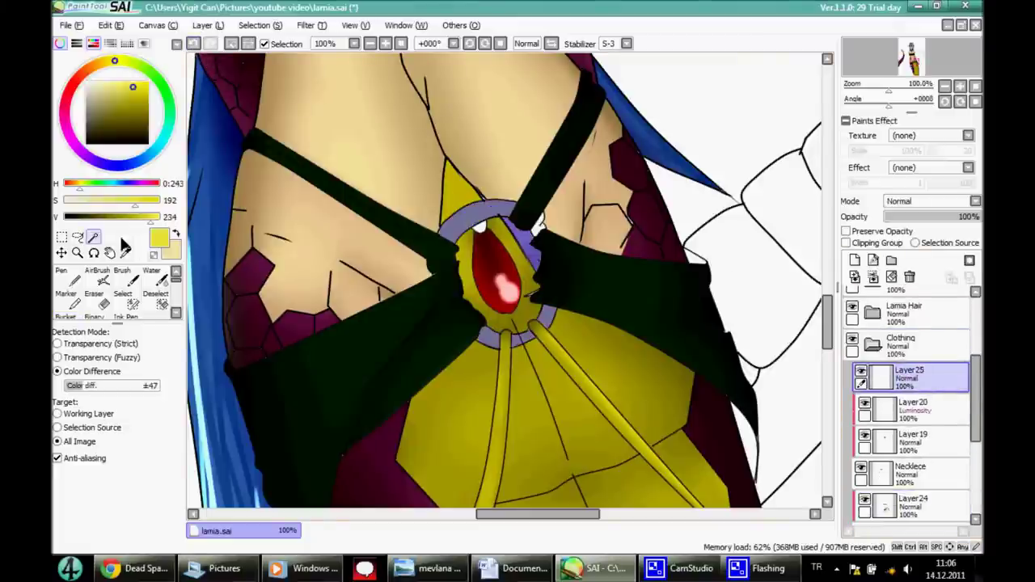
{"action": "left_click", "coordinate": [65, 275]}
{"action": "key", "text": "ctrl+shift+n"}
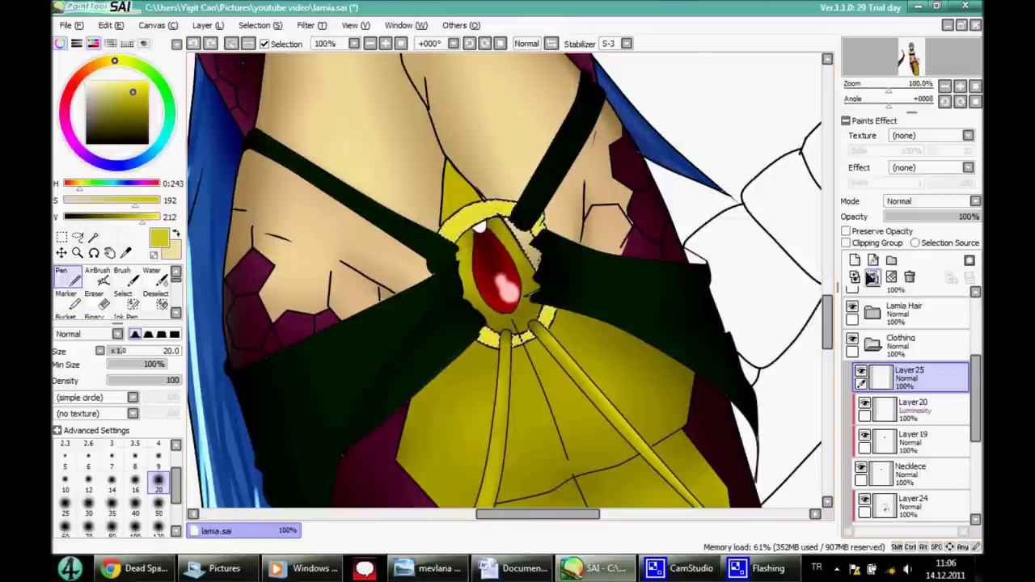
Shade the yellow ring on a new clipped layer with darker yellows of values 212 and 160, and blend them with the Blur tool.
{"action": "key", "text": "ctrl+g"}
{"action": "left_click_drag", "start_coordinate": [143, 217], "coordinate": [132, 217]}
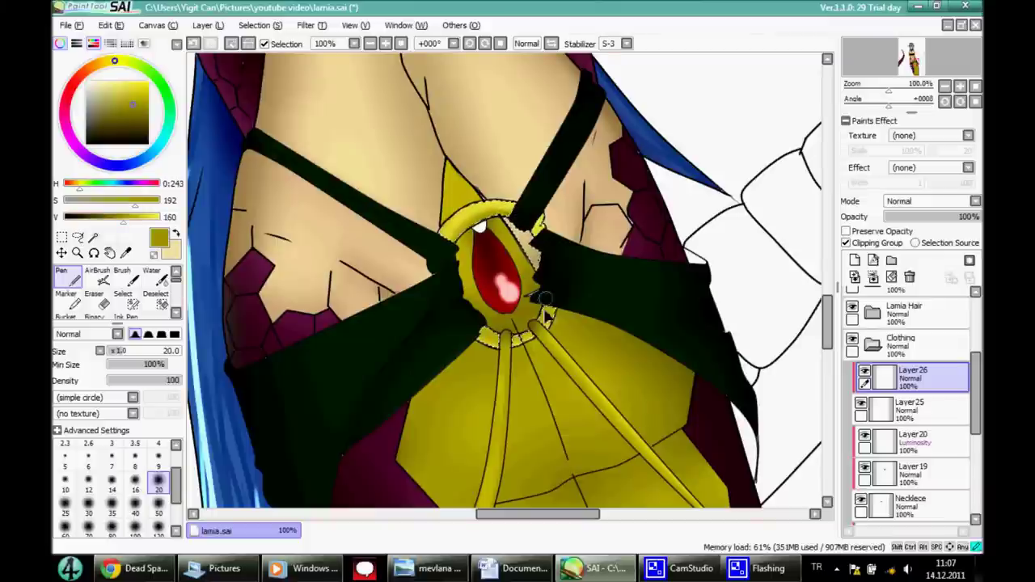
{"action": "left_click", "coordinate": [116, 217]}
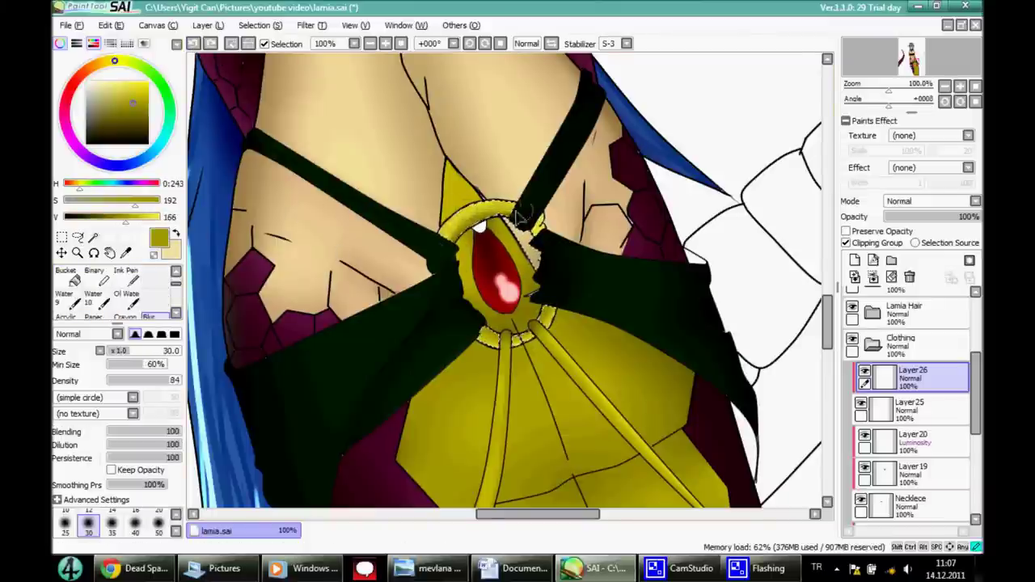
{"action": "key", "text": "b"}
Fill the white spot above the red jewel with grey of value 207 on Layer25, and shade it on Layer26 with values 178 and 134.
{"action": "left_click", "coordinate": [910, 409]}
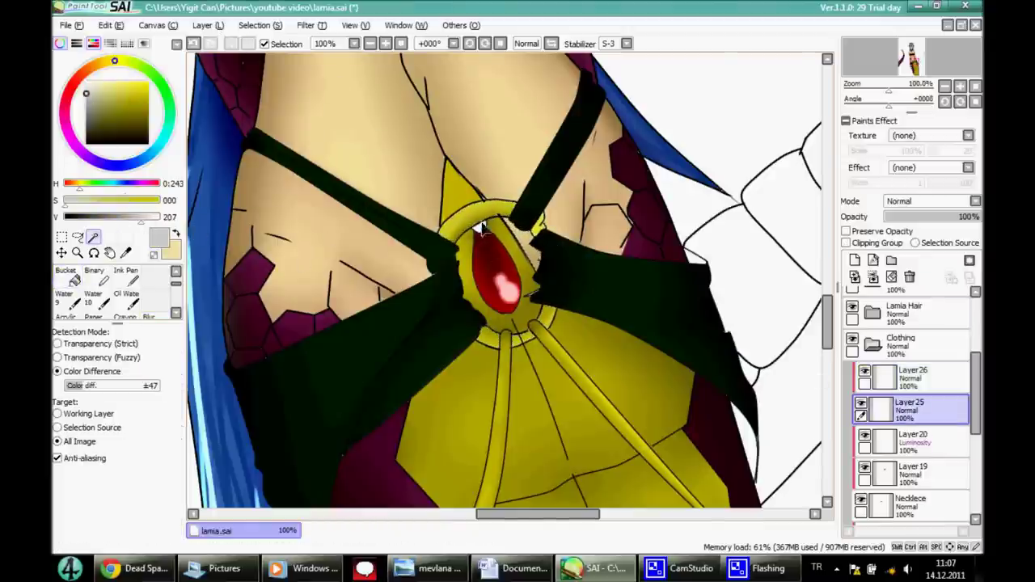
{"action": "scroll", "coordinate": [831, 358], "scroll_direction": "up", "scroll_amount": 2}
{"action": "left_click", "coordinate": [910, 376]}
{"action": "left_click", "coordinate": [129, 217]}
{"action": "key", "text": "n"}
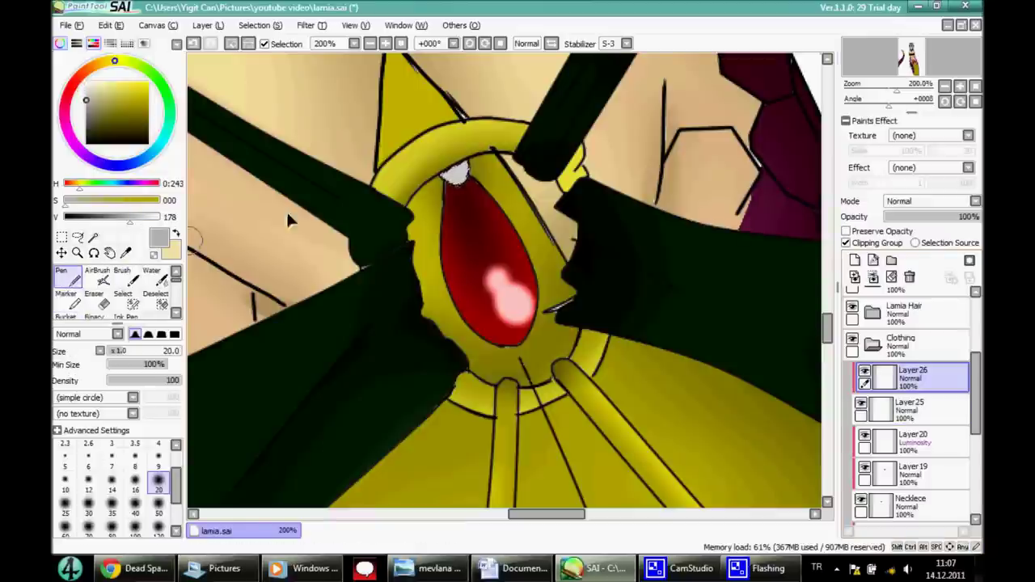
{"action": "left_click", "coordinate": [450, 170], "text": "alt"}
{"action": "key", "text": "c"}
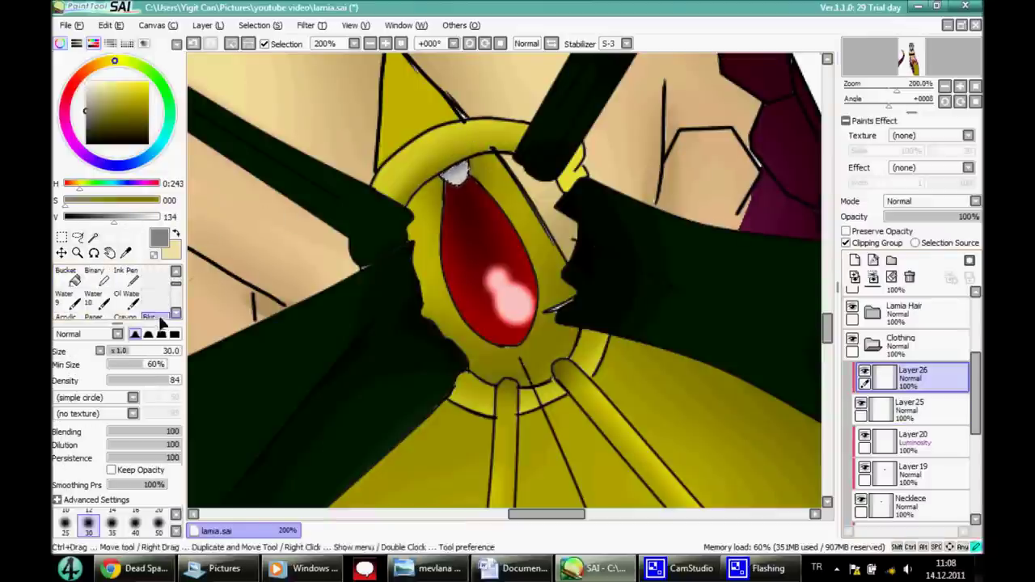
{"action": "left_click", "coordinate": [399, 44]}
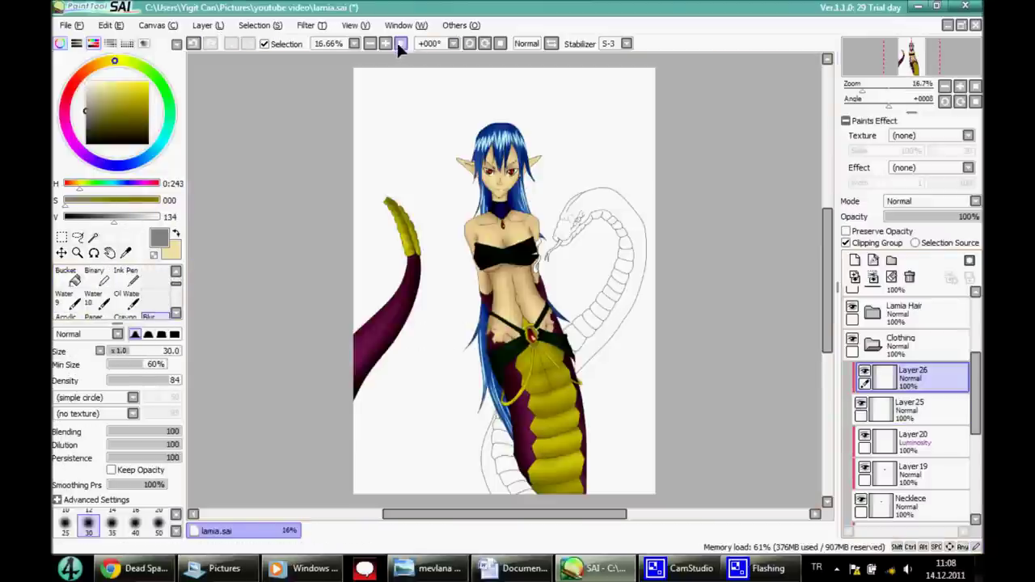